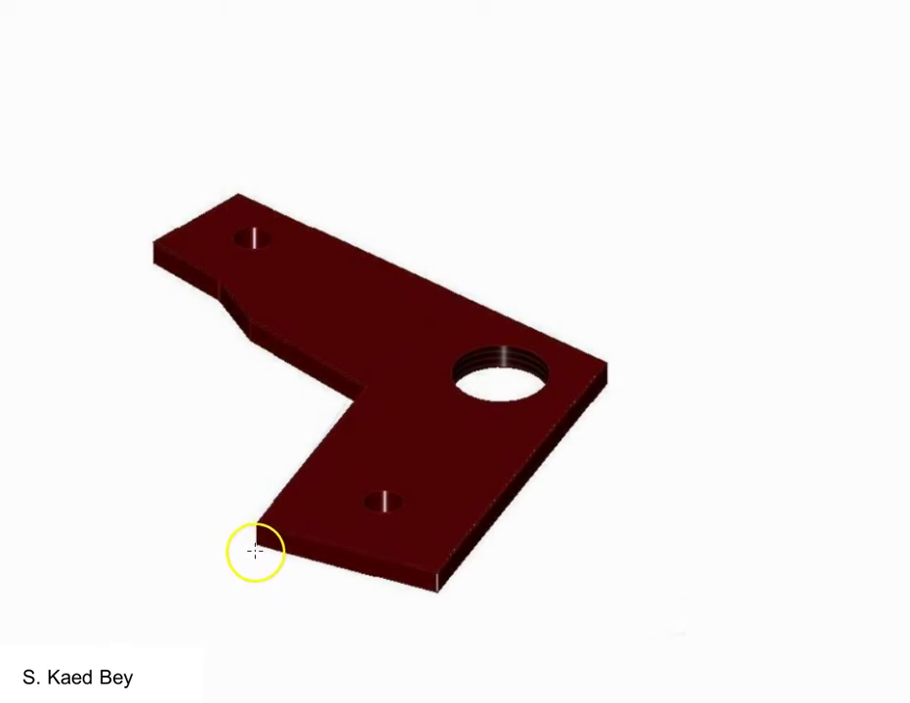
{"action": "left_click", "coordinate": [254, 552]}
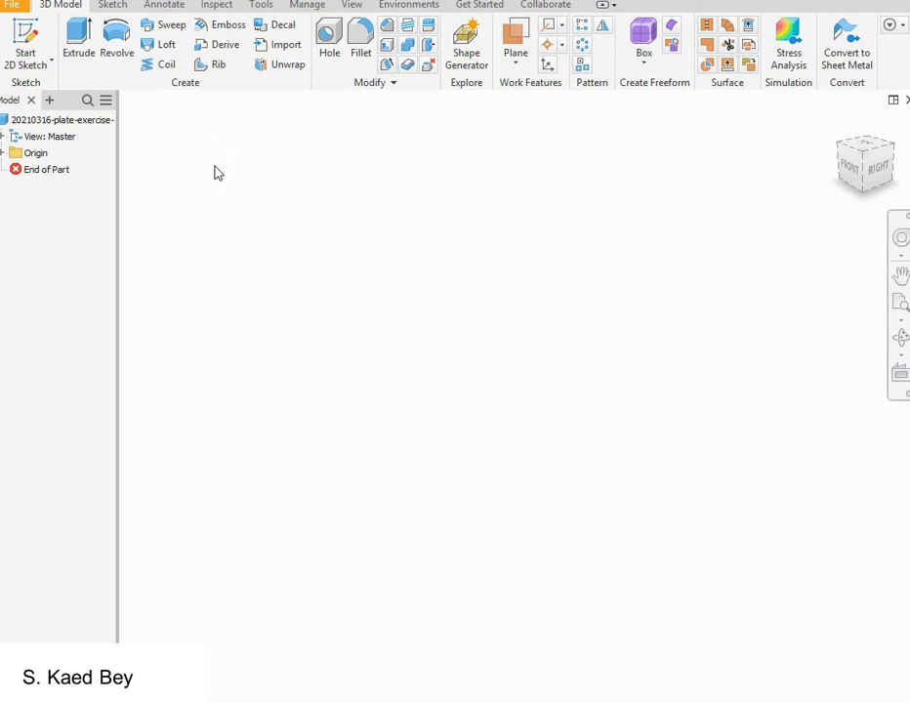
Start a new 2D sketch on the XY plane.
{"action": "left_click", "coordinate": [34, 37]}
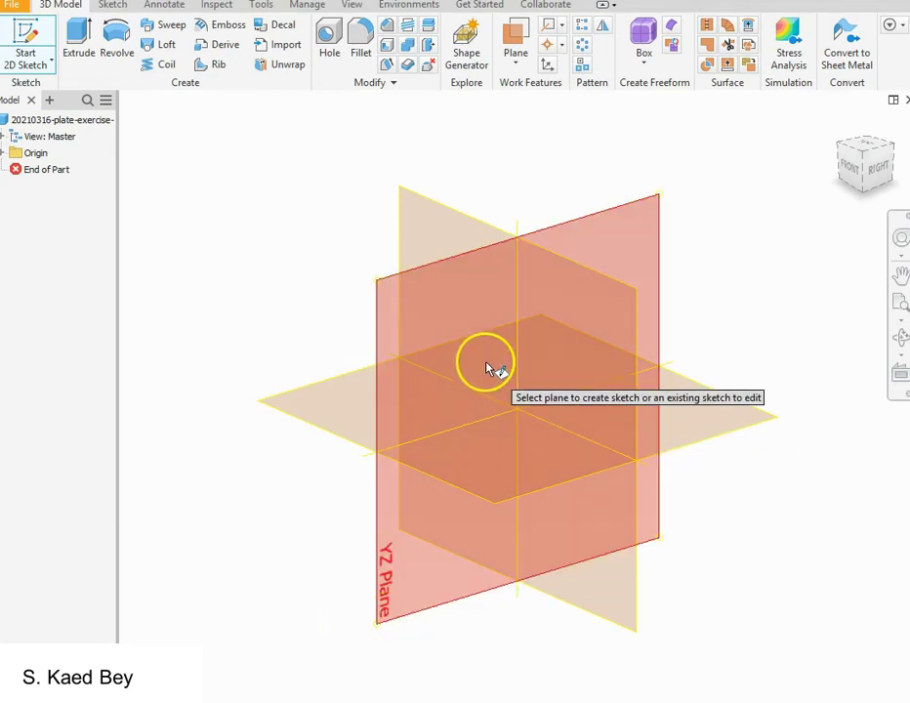
{"action": "left_click", "coordinate": [424, 200]}
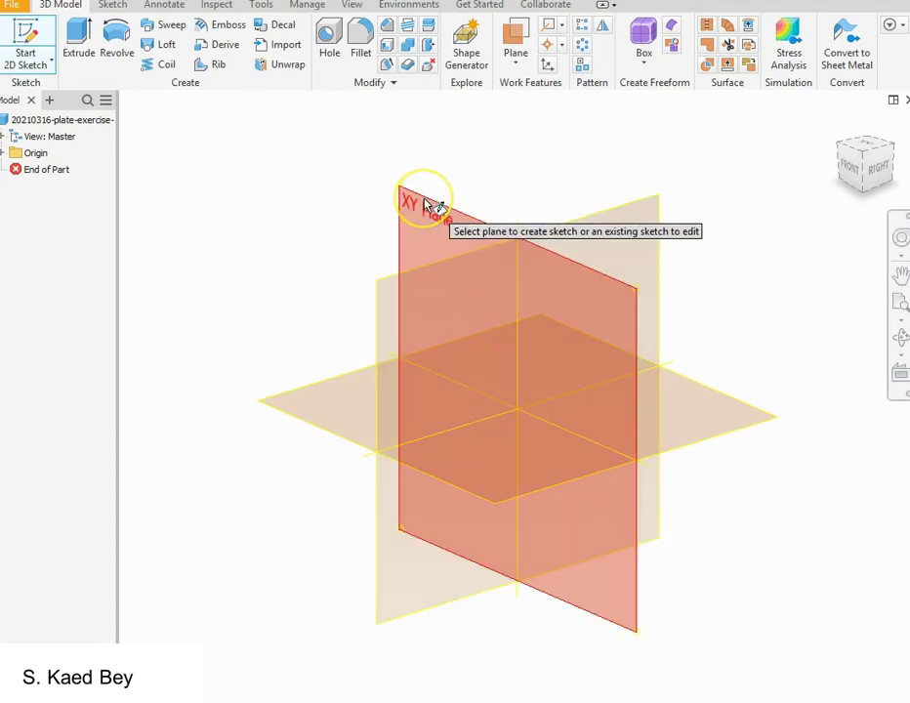
{"action": "left_click", "coordinate": [426, 202]}
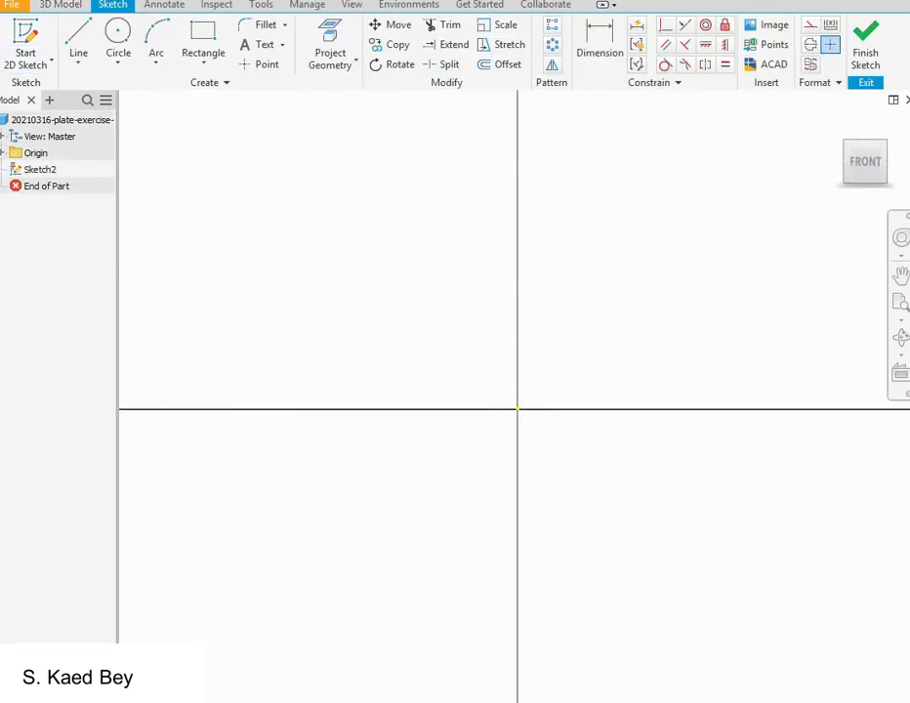
Draw a two-point rectangle from the sketch origin, about 17 mm wide, extending up along the negative X side.
{"action": "left_click", "coordinate": [207, 60]}
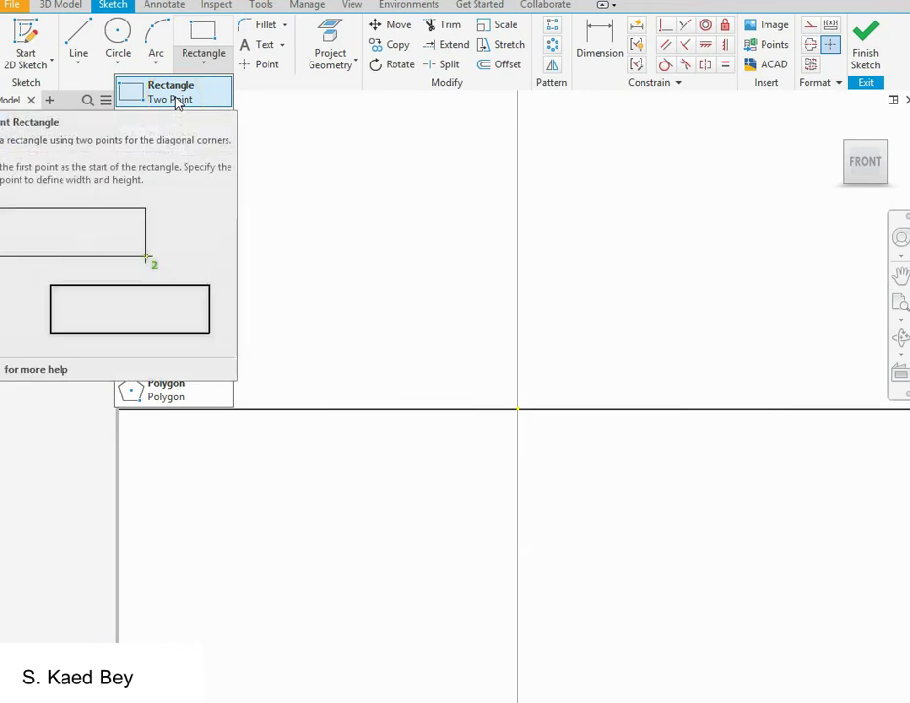
{"action": "left_click", "coordinate": [175, 97]}
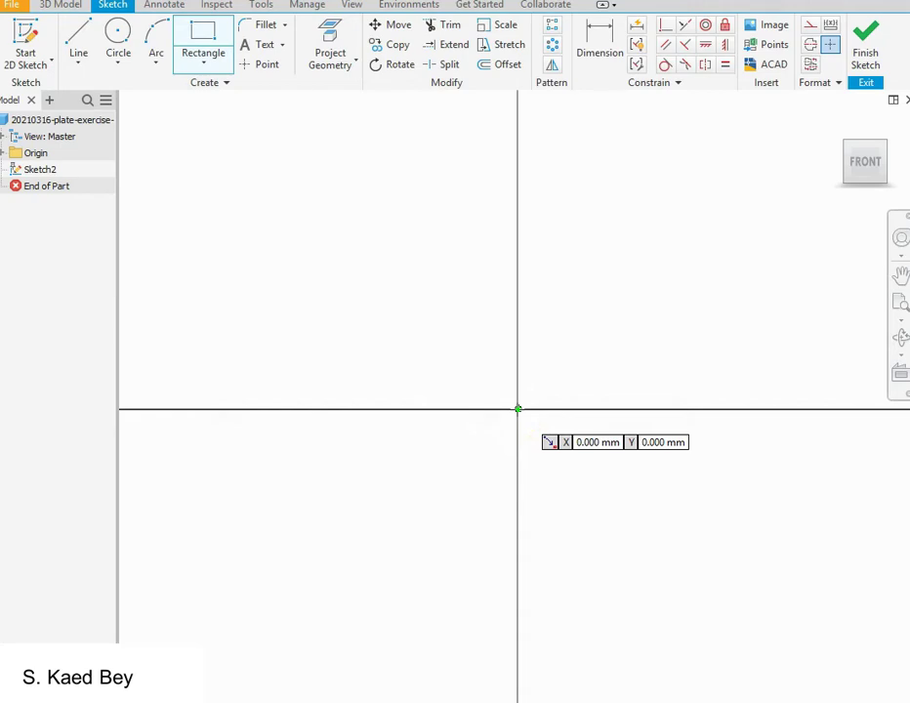
{"action": "left_click", "coordinate": [517, 408]}
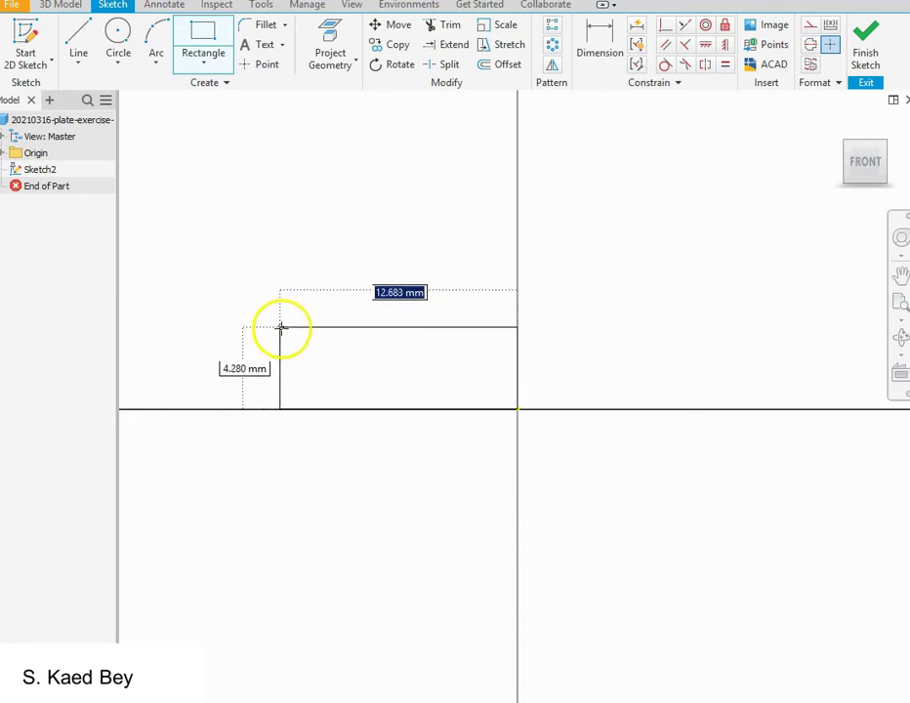
{"action": "left_click", "coordinate": [199, 291]}
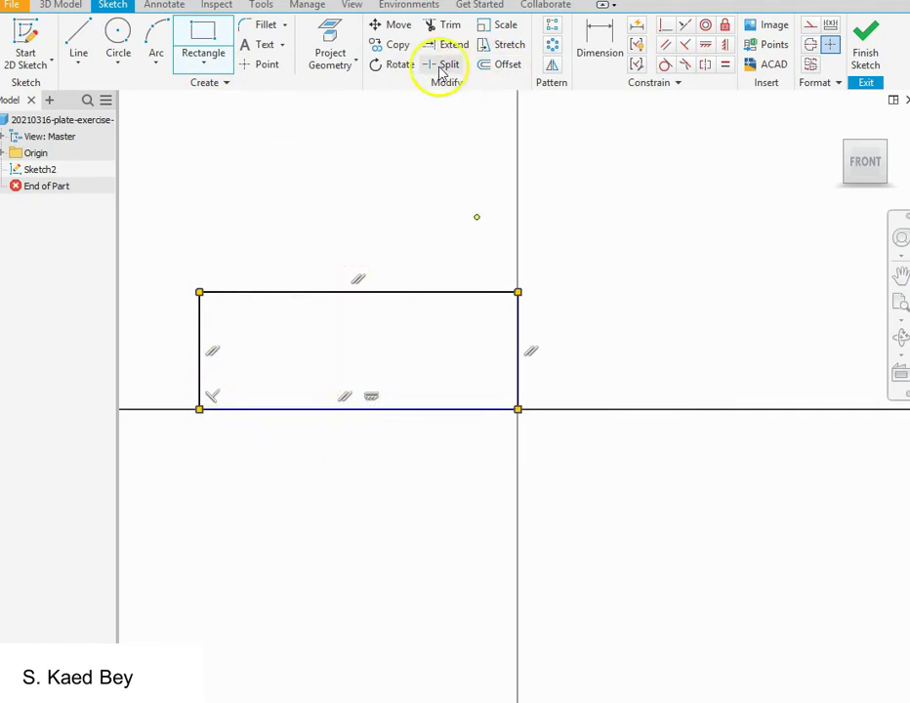
Dimension the rectangle's upper horizontal edge and set its width to 200 mm.
{"action": "left_click", "coordinate": [599, 47]}
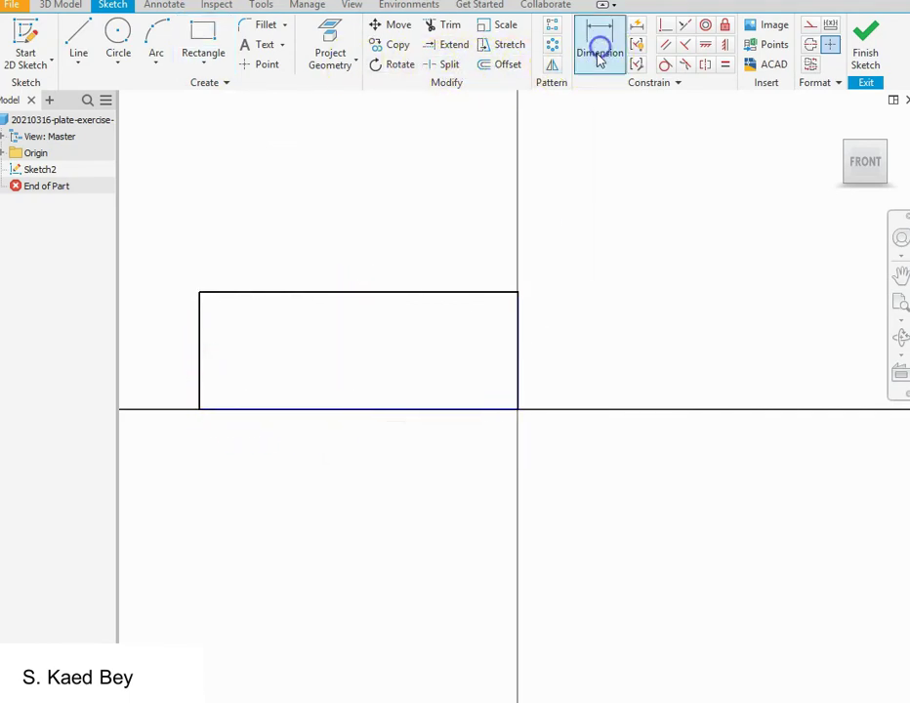
{"action": "left_click", "coordinate": [370, 296]}
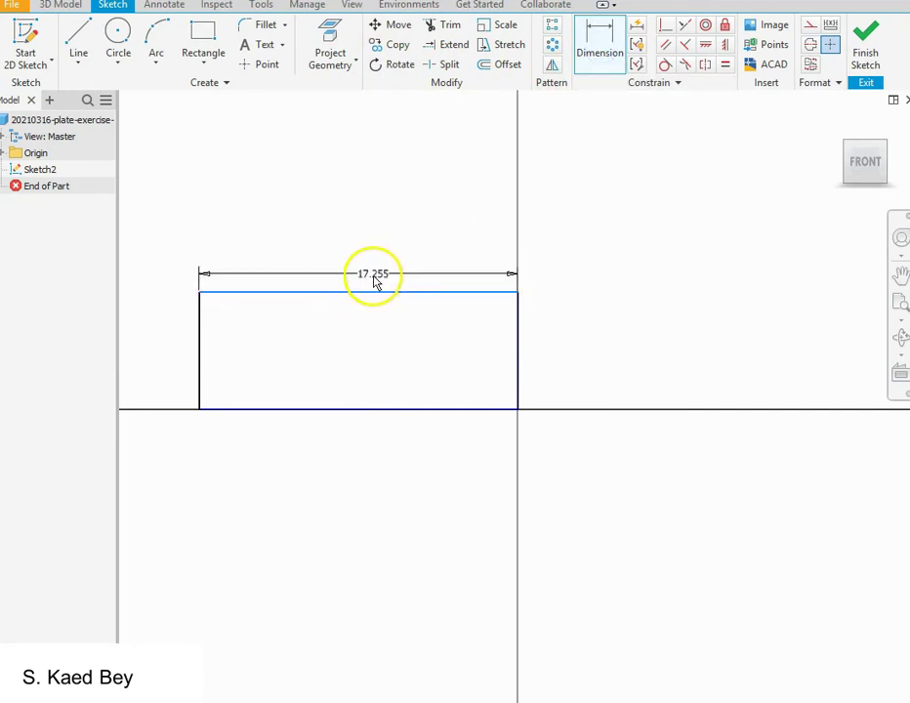
{"action": "left_click", "coordinate": [372, 210]}
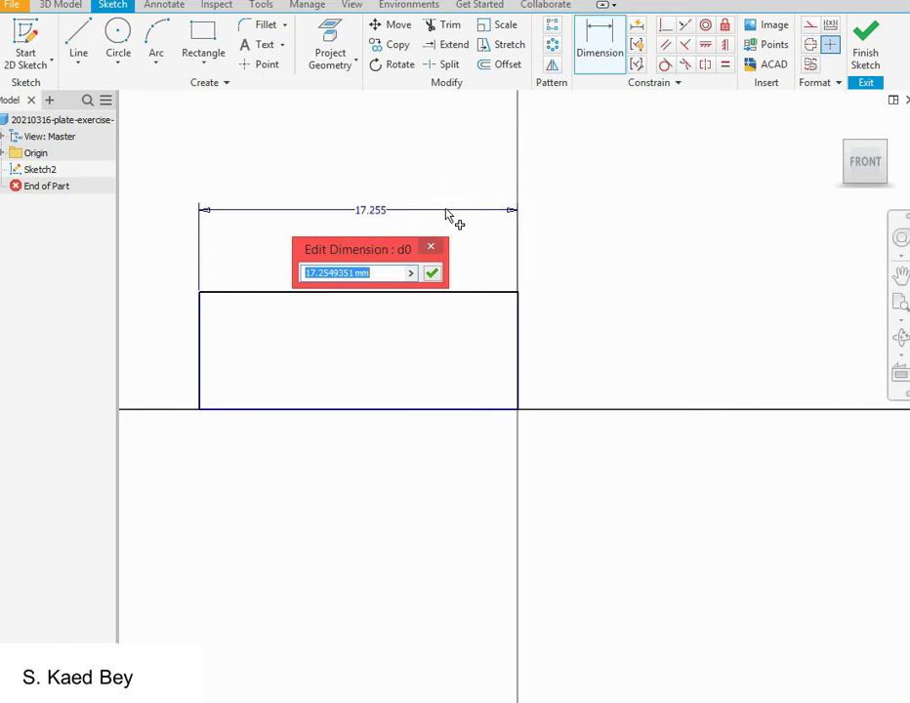
{"action": "type", "text": "200"}
{"action": "key", "text": "Return"}
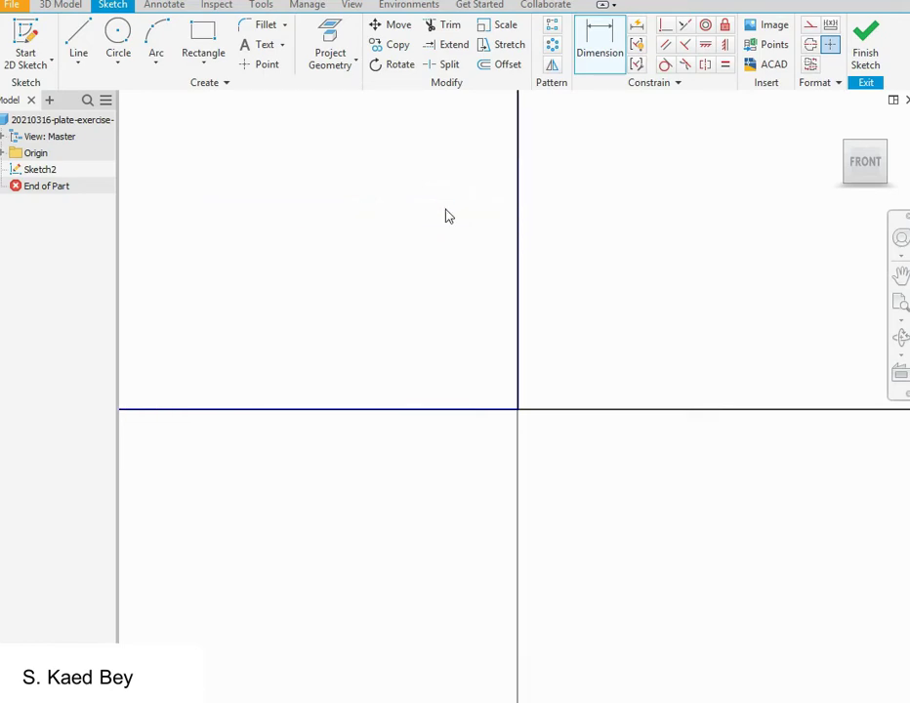
Dimension the rectangle's vertical edge at the origin and set its height to 100 mm.
{"action": "scroll", "coordinate": [483, 361], "scroll_direction": "down", "scroll_amount": 2}
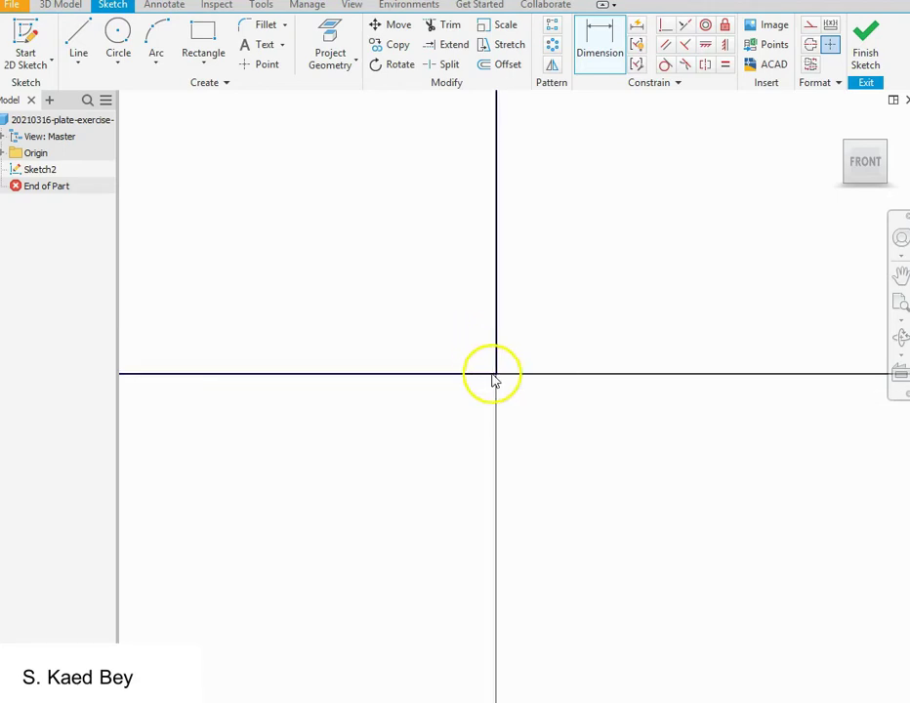
{"action": "scroll", "coordinate": [496, 381], "scroll_direction": "down", "scroll_amount": 4}
{"action": "scroll", "coordinate": [579, 394], "scroll_direction": "up", "scroll_amount": 2}
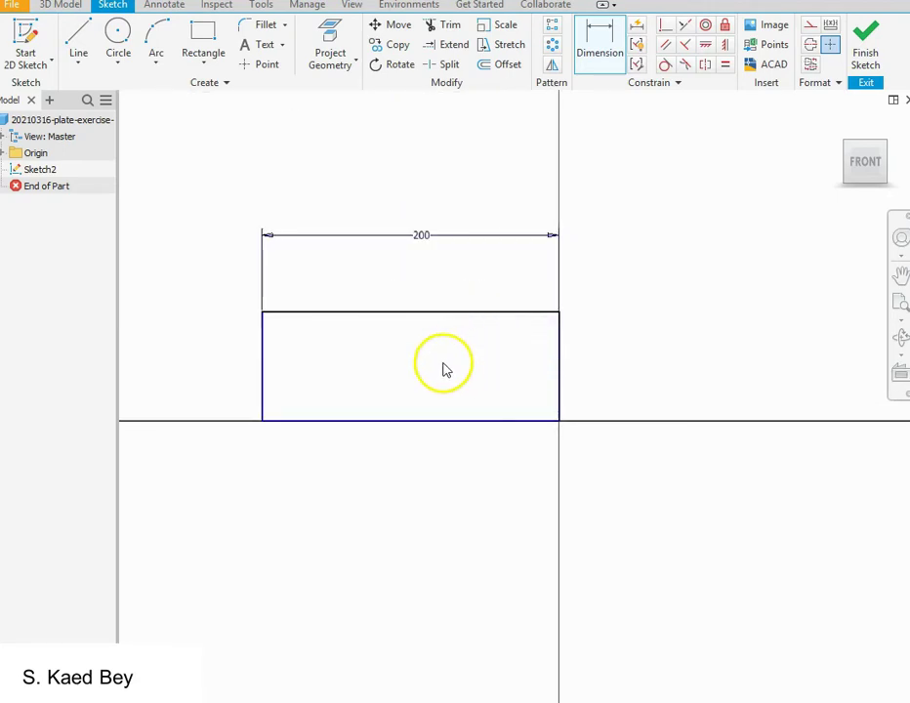
{"action": "left_click", "coordinate": [560, 369]}
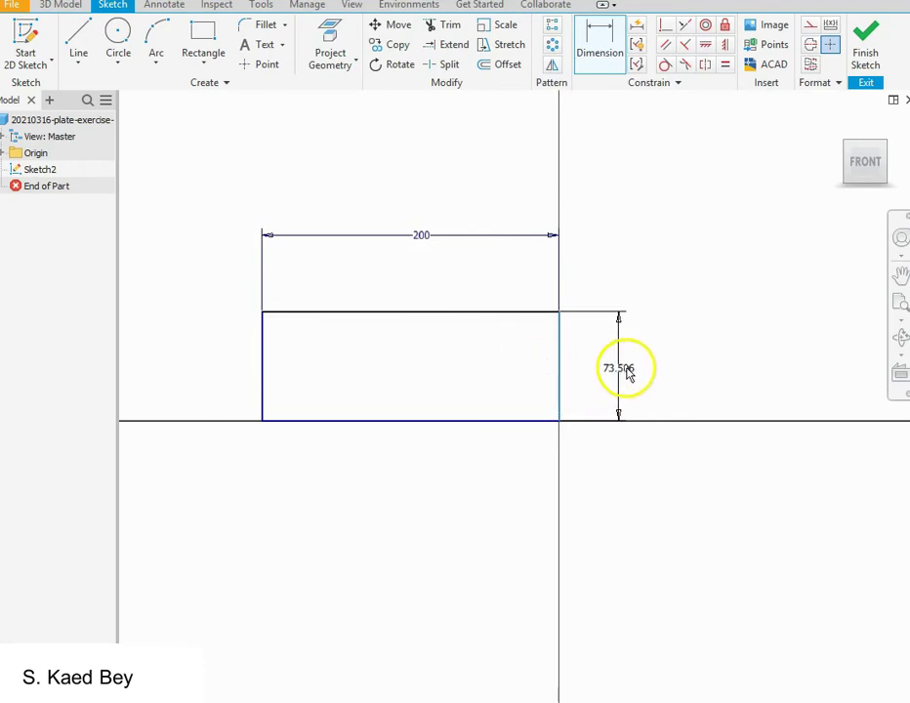
{"action": "left_click", "coordinate": [634, 363]}
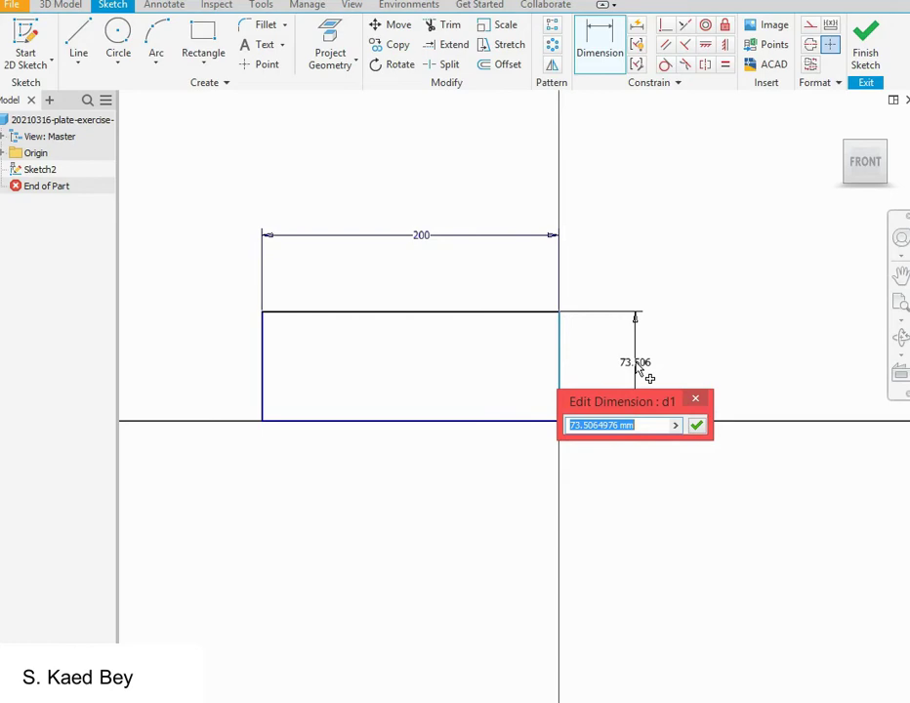
{"action": "type", "text": "100"}
{"action": "scroll", "coordinate": [638, 369], "scroll_direction": "up", "scroll_amount": 3}
{"action": "key", "text": "Return"}
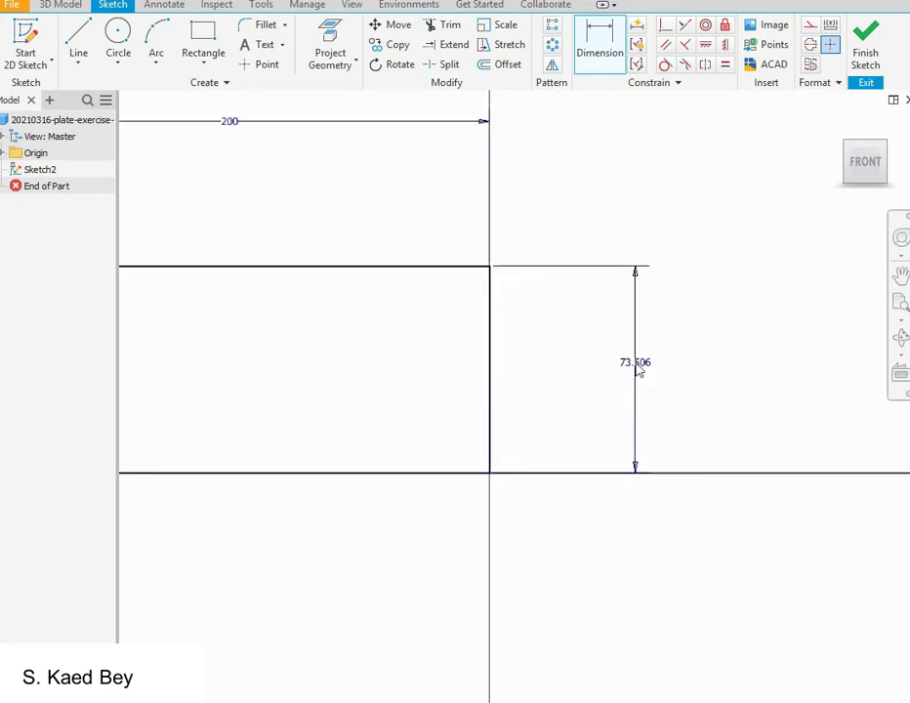
{"action": "scroll", "coordinate": [742, 382], "scroll_direction": "down", "scroll_amount": 3}
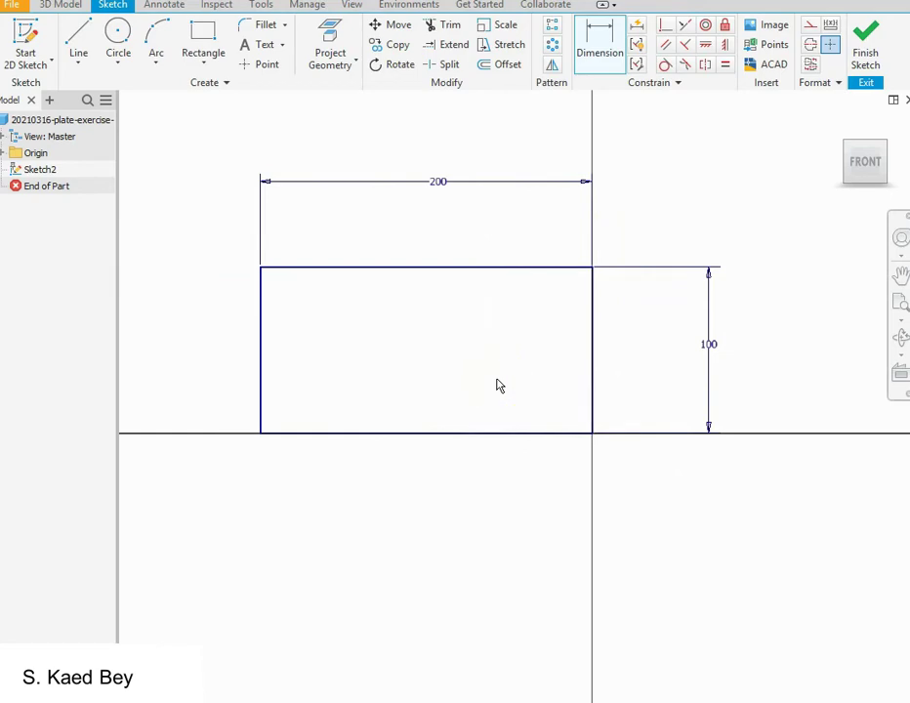
{"action": "left_click", "coordinate": [457, 315]}
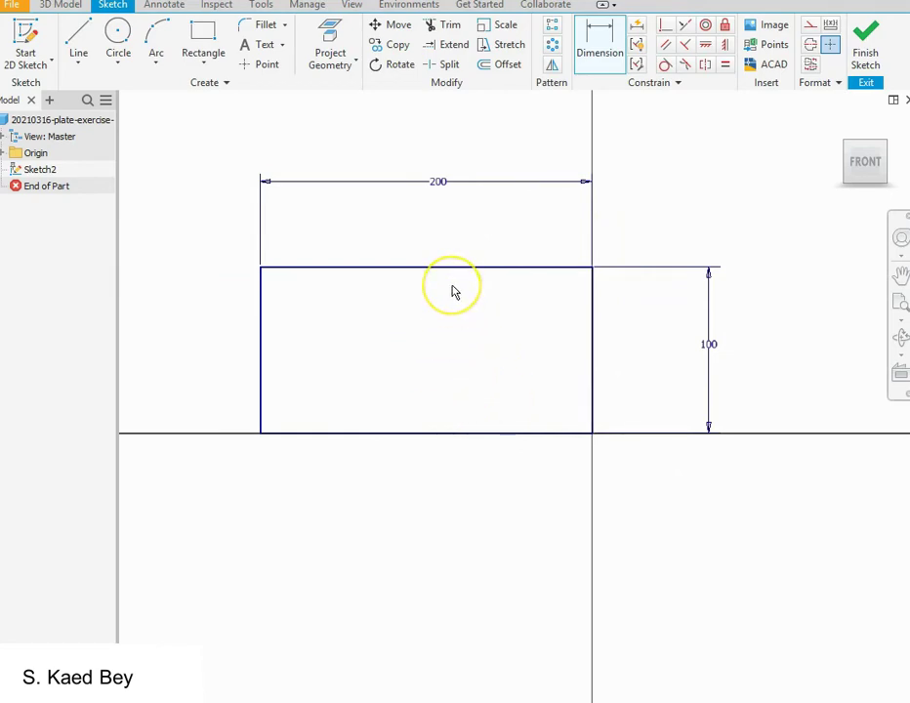
{"action": "left_click", "coordinate": [365, 399]}
{"action": "left_click", "coordinate": [464, 316]}
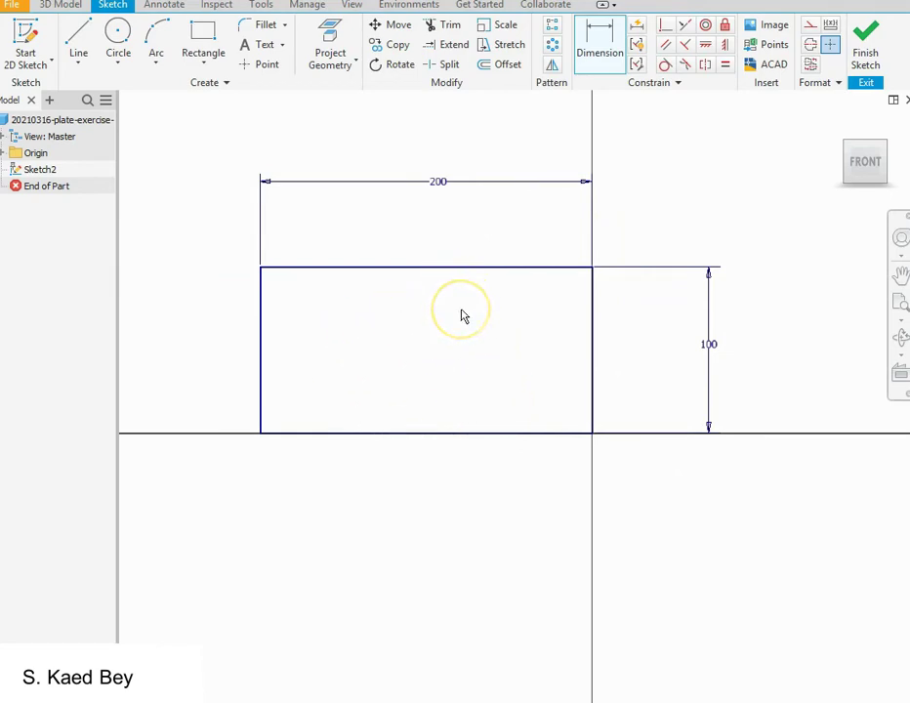
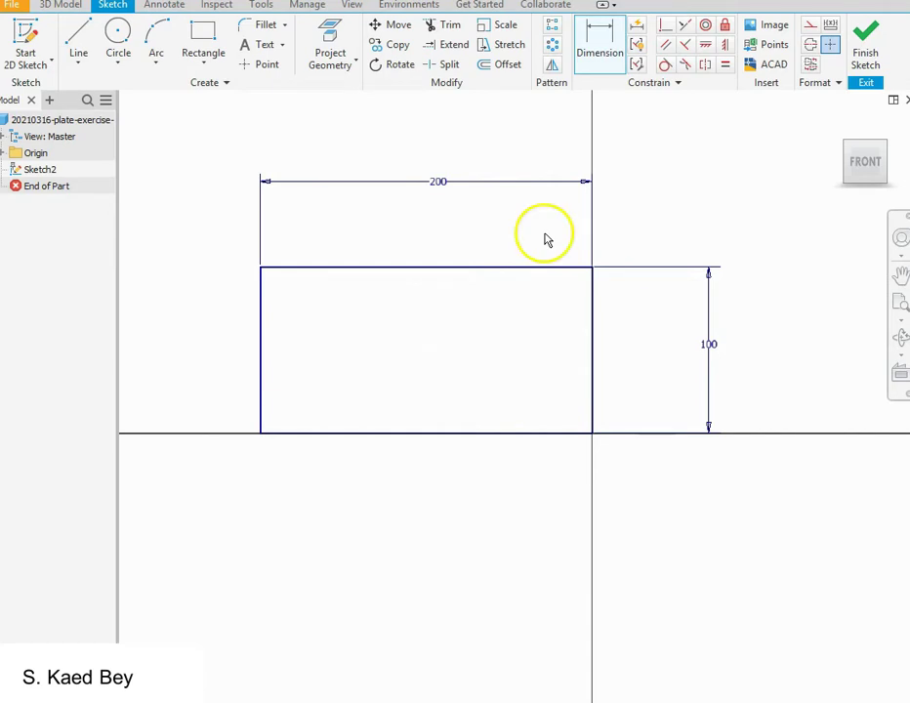
Draw a second rectangle, about 120 by 260 mm, from the first rectangle's upper-left corner down past its lower edge.
{"action": "left_click", "coordinate": [203, 41]}
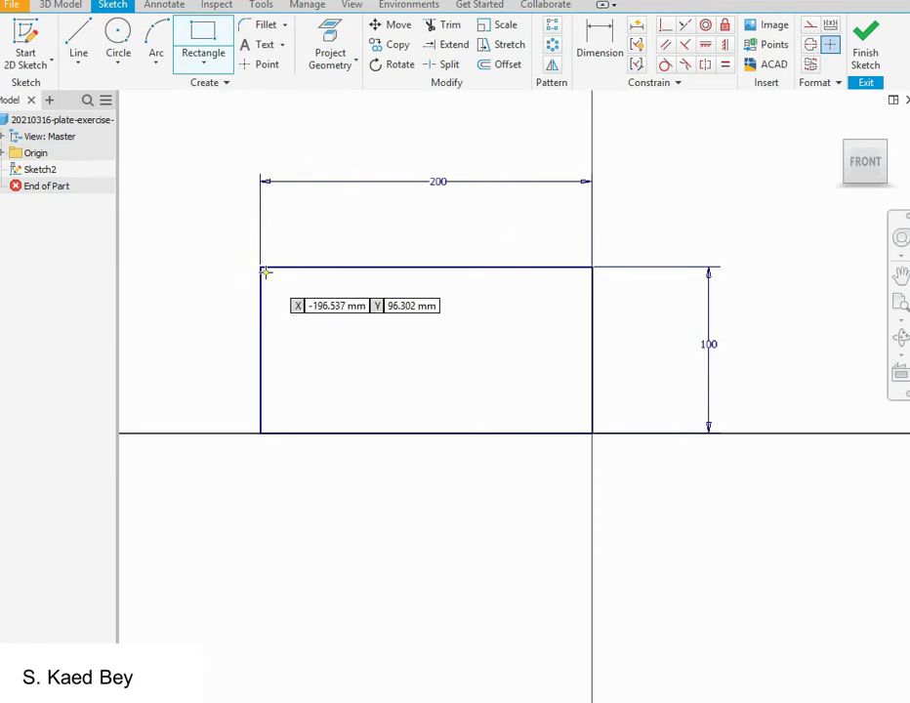
{"action": "left_click_drag", "start_coordinate": [260, 266], "coordinate": [367, 276]}
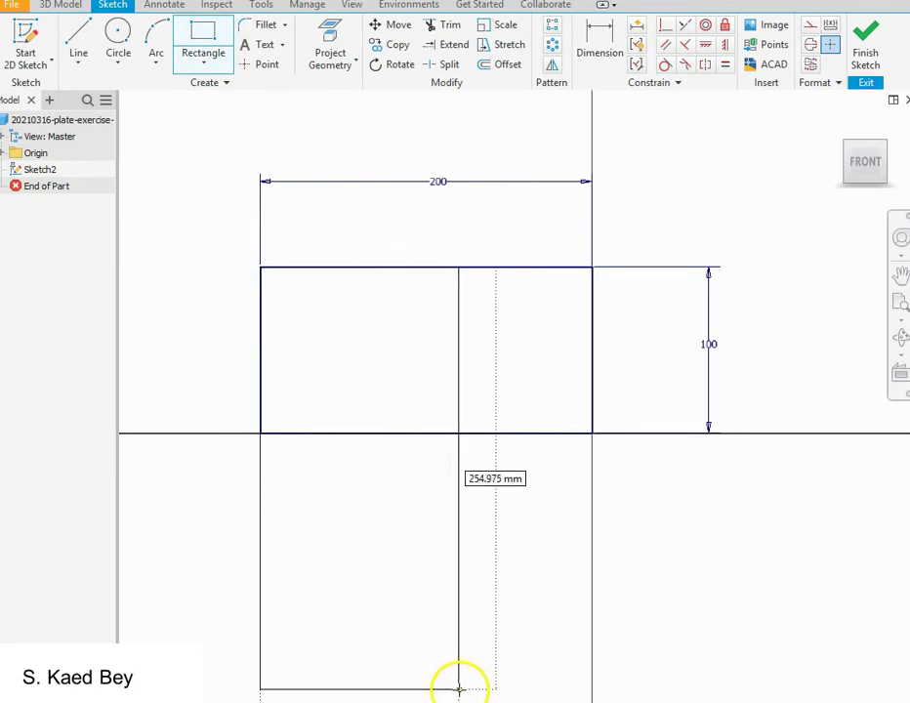
{"action": "left_click", "coordinate": [460, 698]}
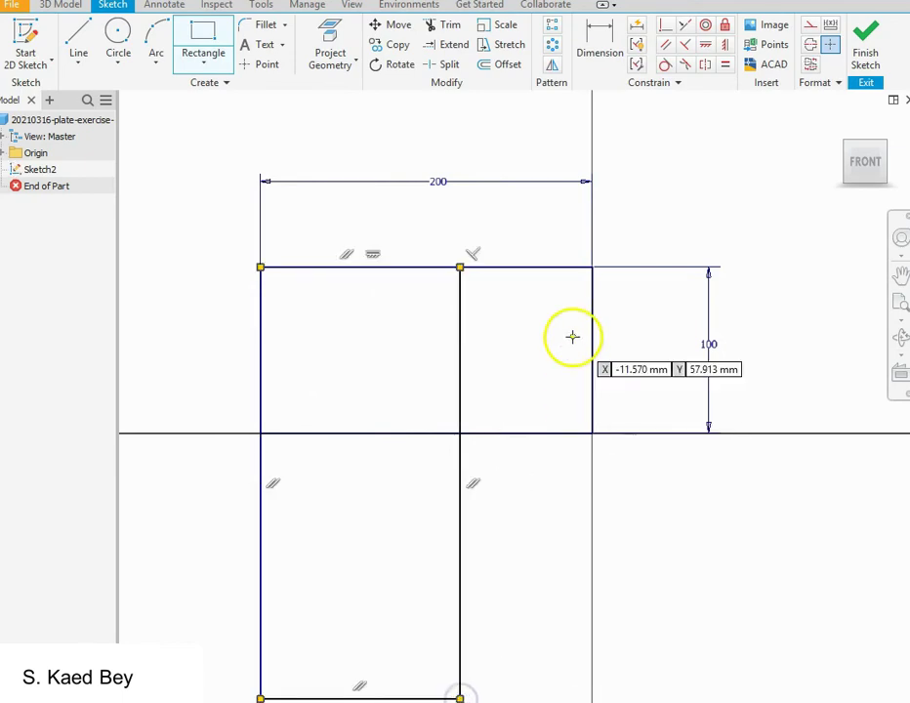
Dimension the second rectangle to a height of 250 mm and a width of 80 mm.
{"action": "left_click", "coordinate": [603, 43]}
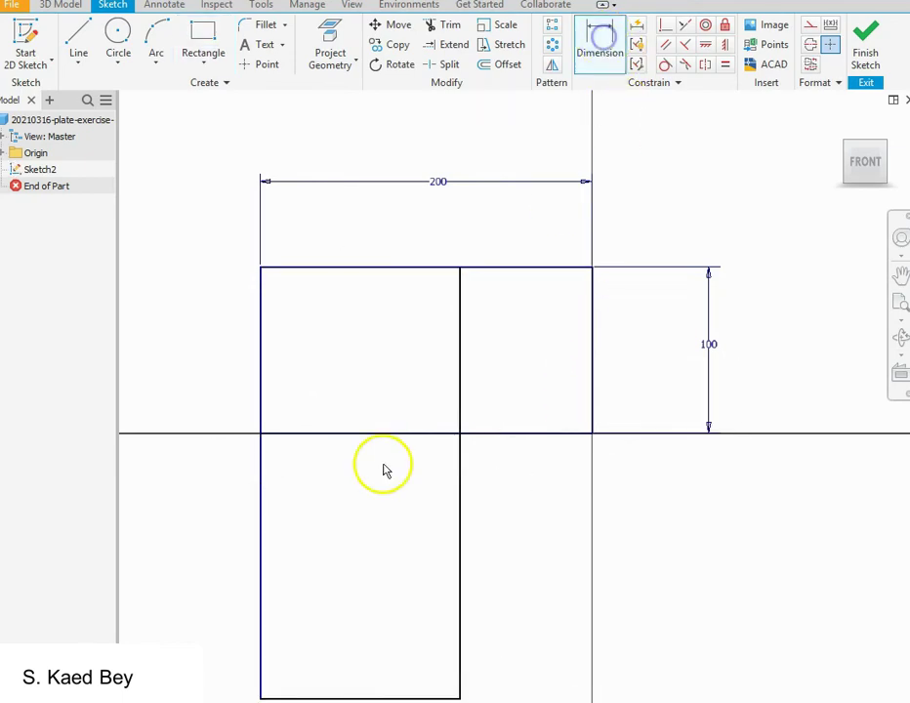
{"action": "left_click", "coordinate": [262, 527]}
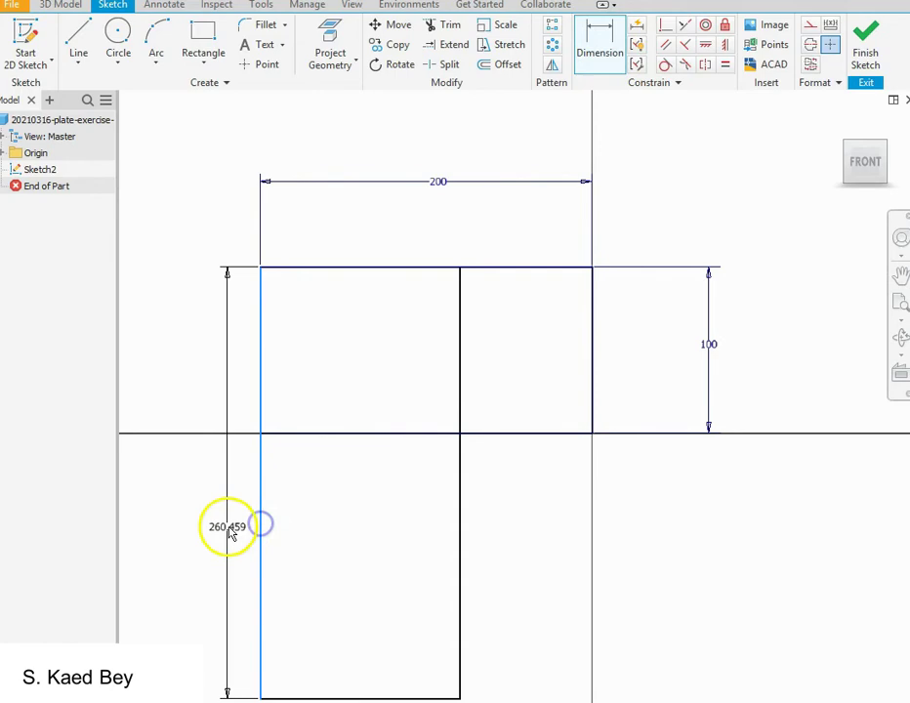
{"action": "left_click", "coordinate": [186, 496]}
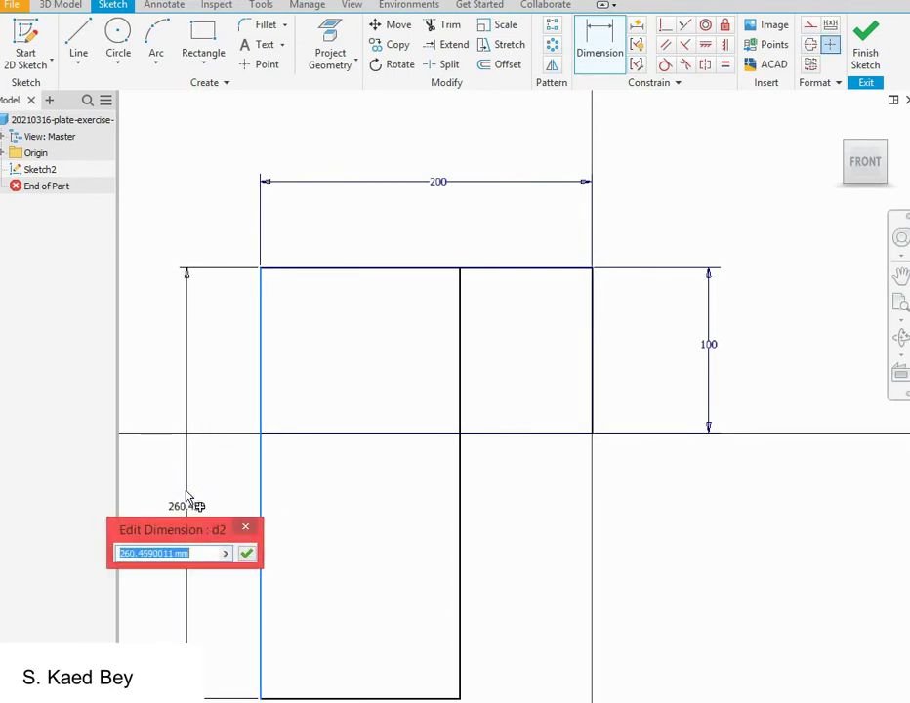
{"action": "type", "text": "250"}
{"action": "key", "text": "Return"}
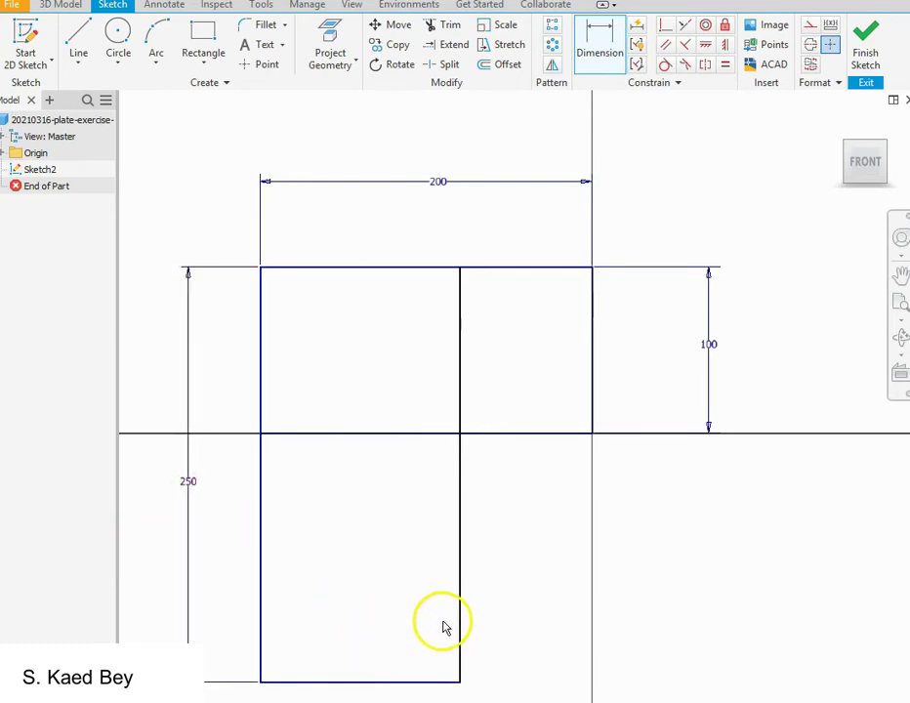
{"action": "left_click", "coordinate": [388, 682]}
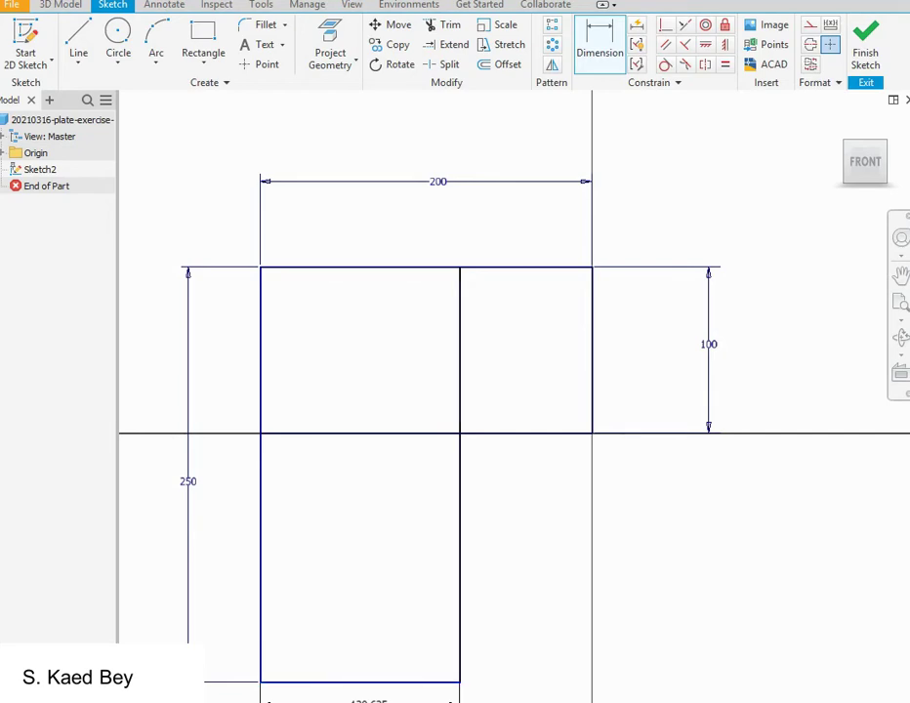
{"action": "type", "text": "80"}
{"action": "key", "text": "Return"}
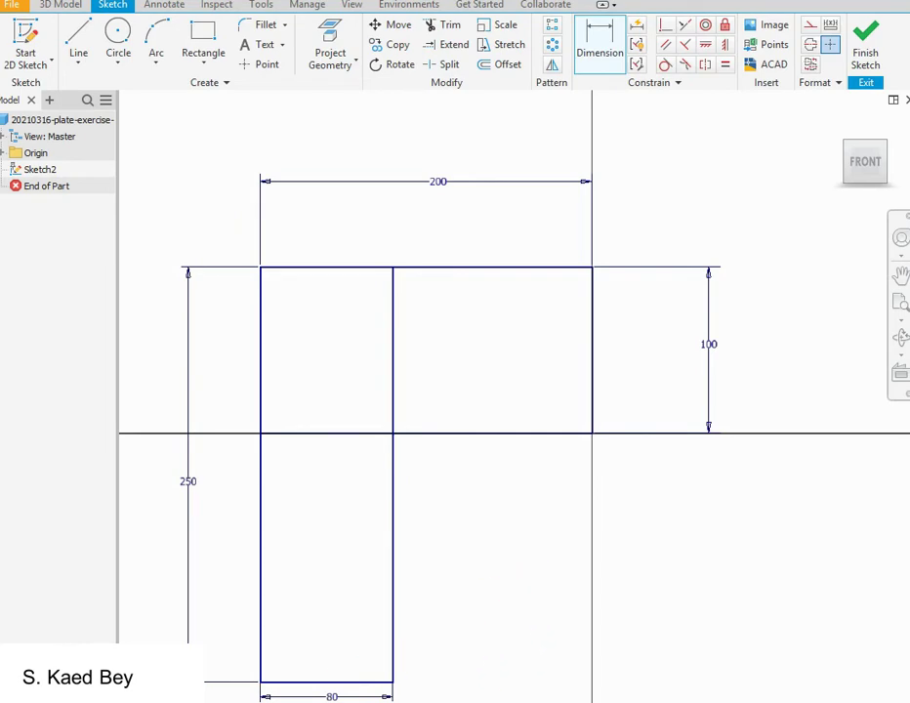
Try to add an angular dimension between the second rectangle's long outer edge and the first rectangle's upper edge.
{"action": "scroll", "coordinate": [398, 301], "scroll_direction": "down", "scroll_amount": 2}
{"action": "left_click", "coordinate": [601, 41]}
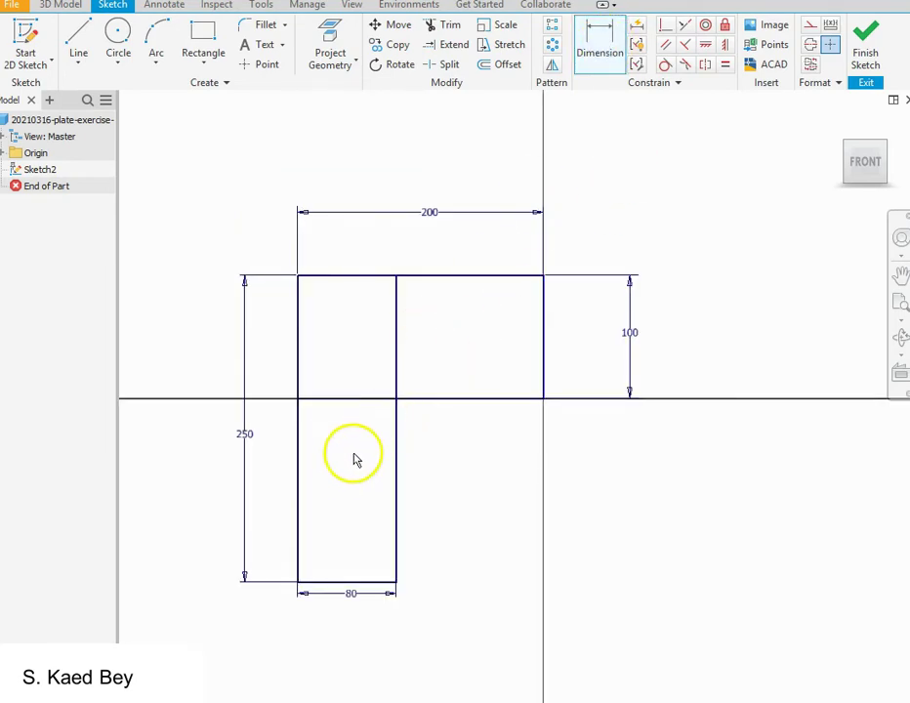
{"action": "left_click", "coordinate": [298, 519]}
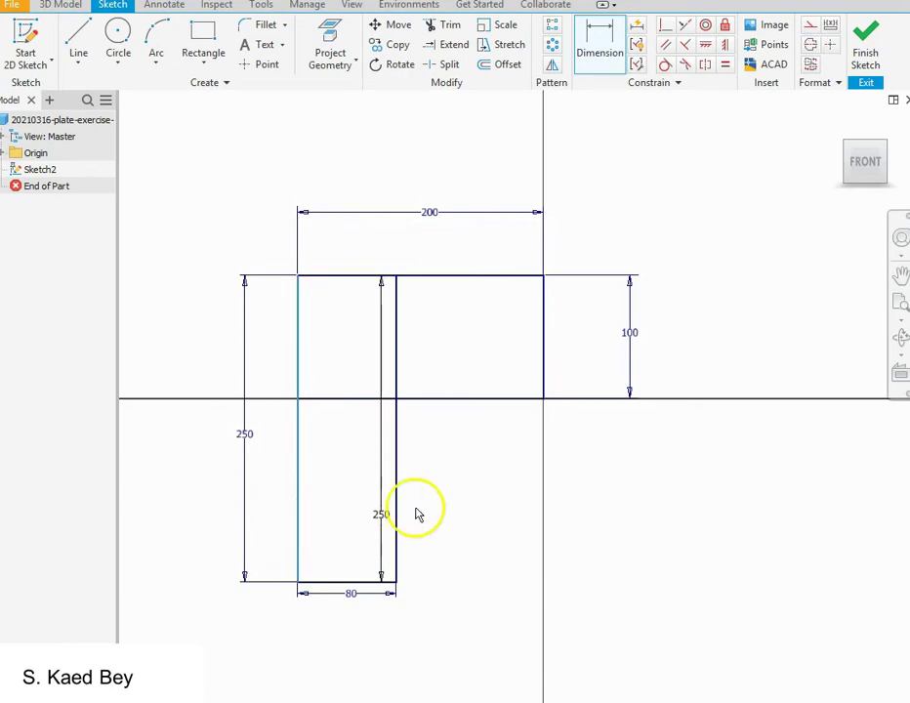
{"action": "left_click", "coordinate": [508, 277]}
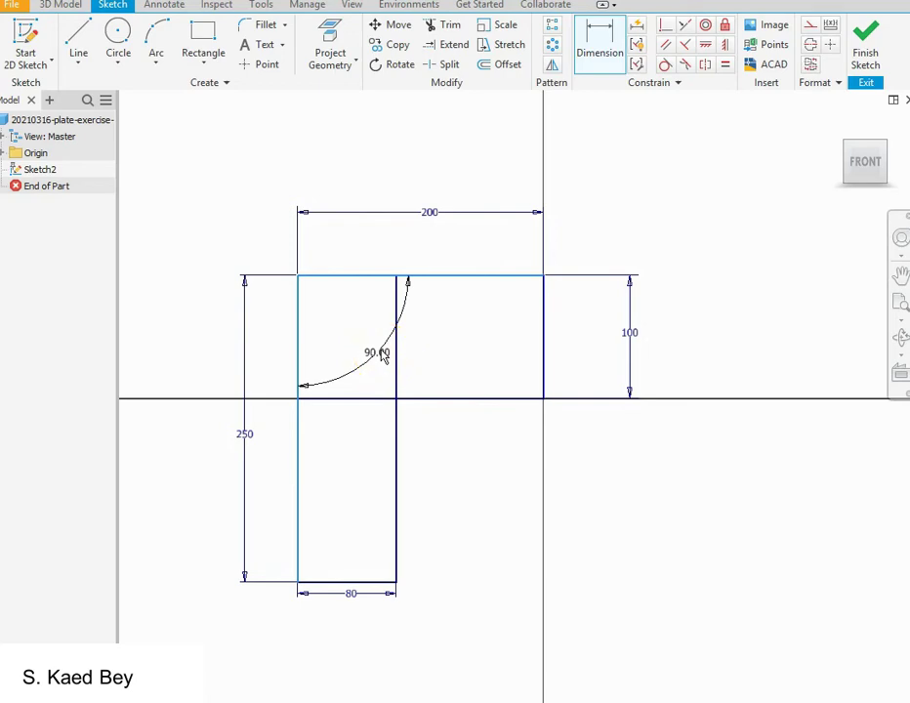
{"action": "left_click", "coordinate": [380, 352]}
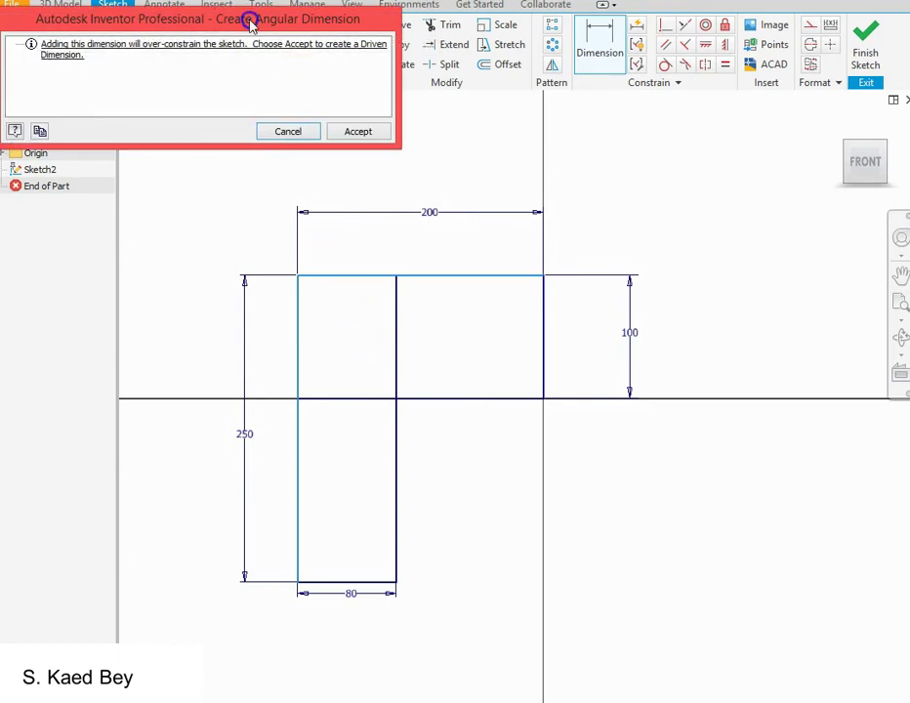
{"action": "left_click_drag", "start_coordinate": [246, 21], "coordinate": [290, 108]}
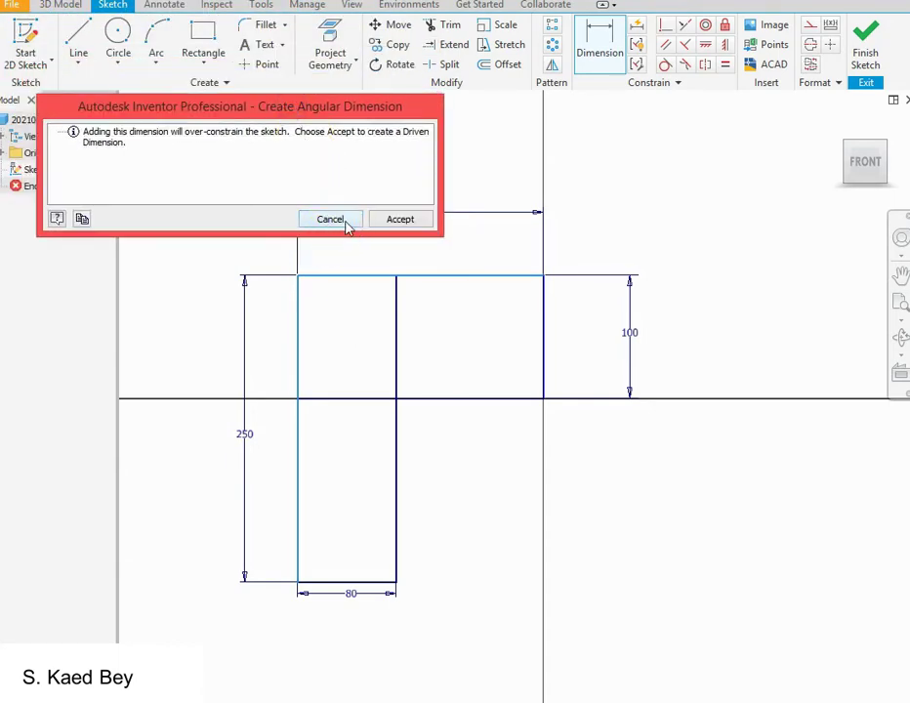
{"action": "left_click", "coordinate": [332, 220]}
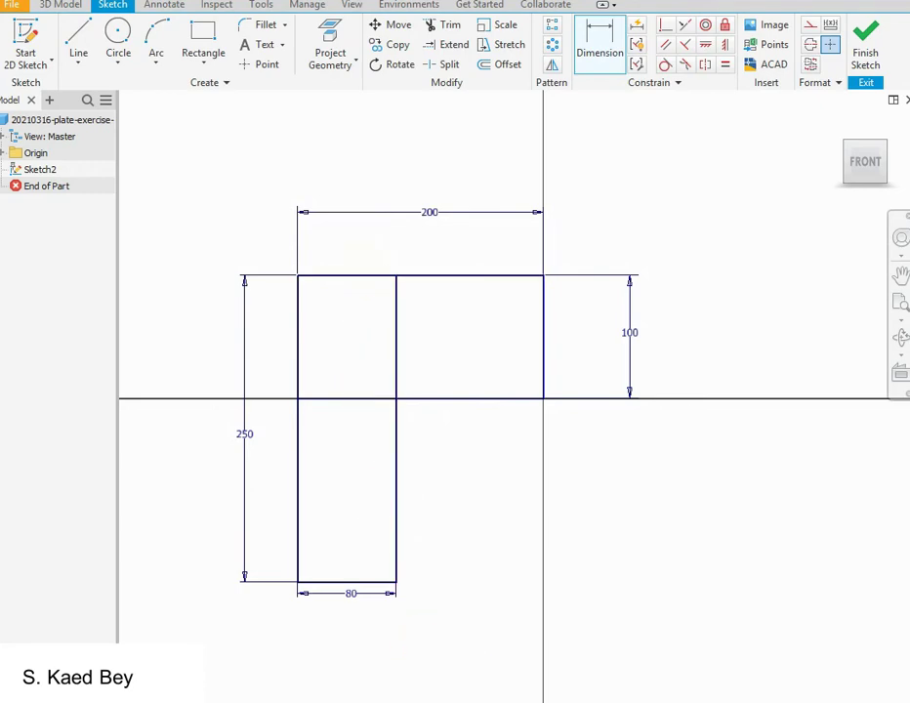
Show all sketch constraints and delete the horizontal constraint on the second rectangle's upper edge.
{"action": "key", "text": "Escape"}
{"action": "key", "text": "F8"}
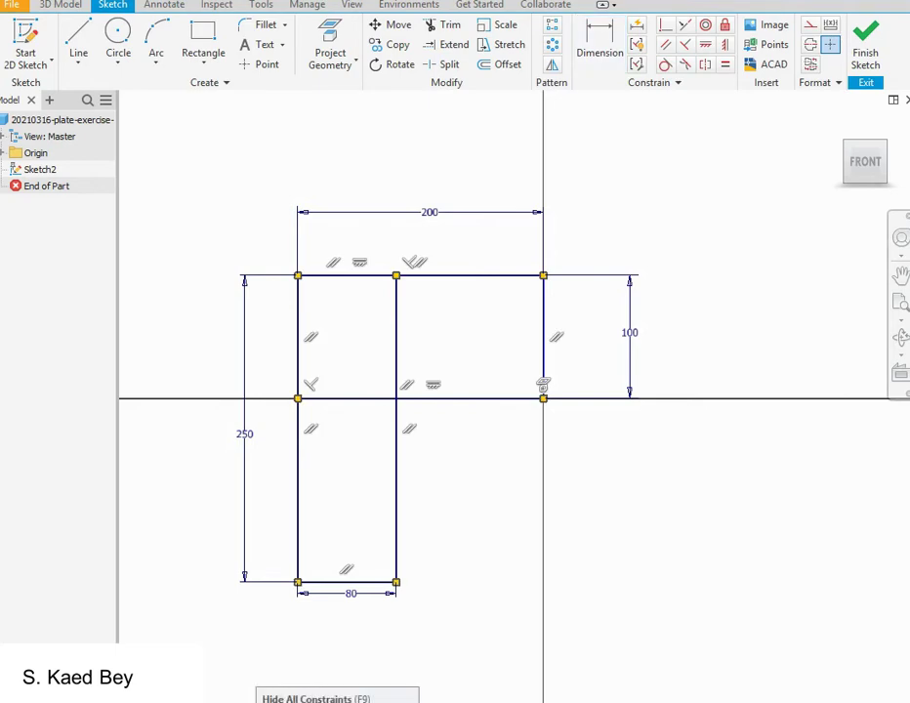
{"action": "right_click", "coordinate": [360, 263]}
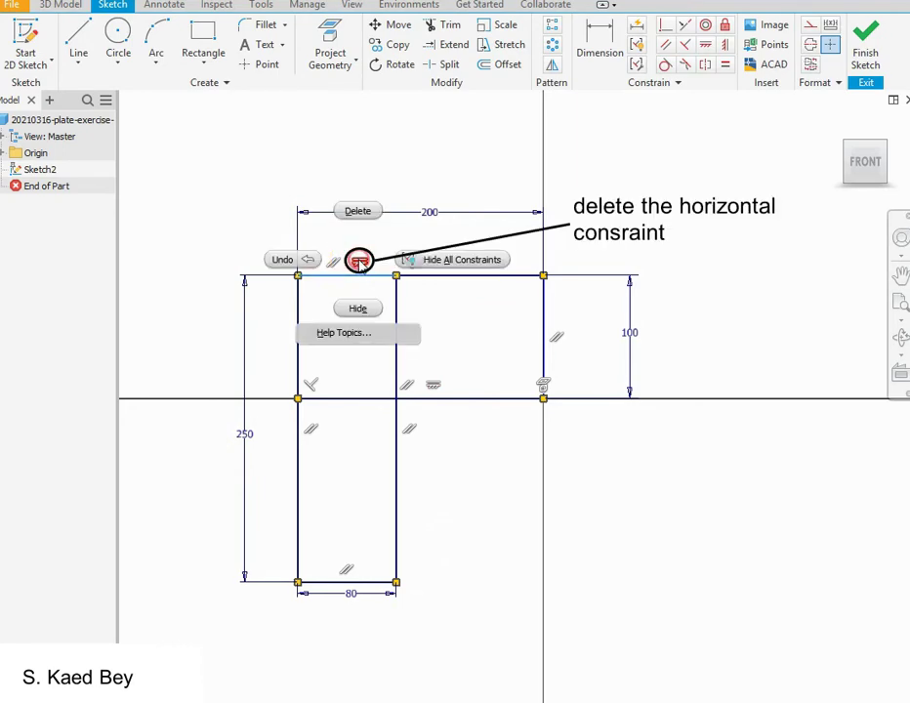
{"action": "left_click", "coordinate": [358, 212]}
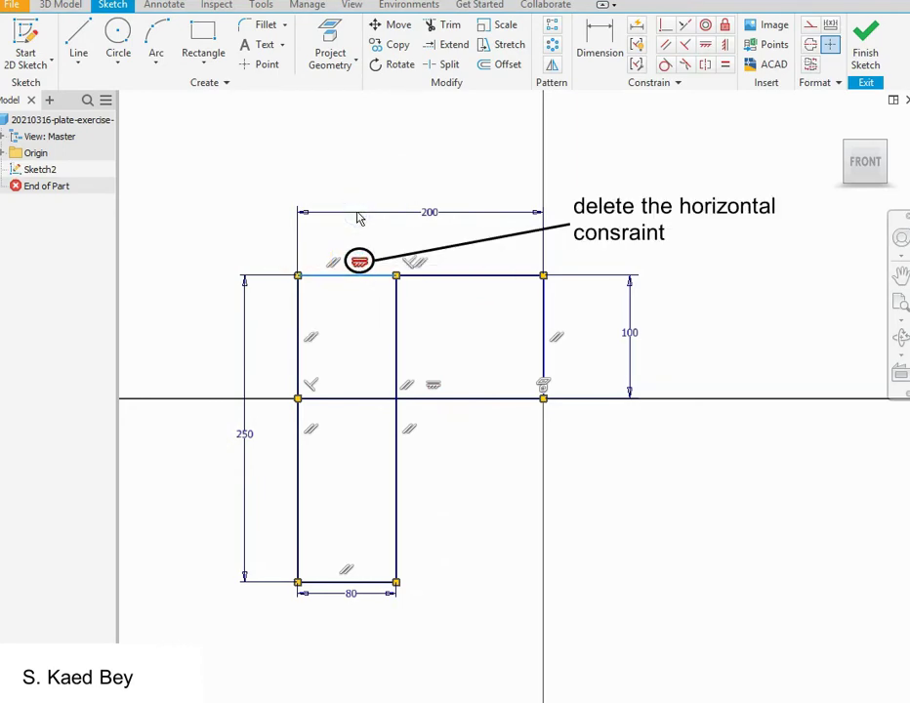
{"action": "left_click", "coordinate": [361, 239]}
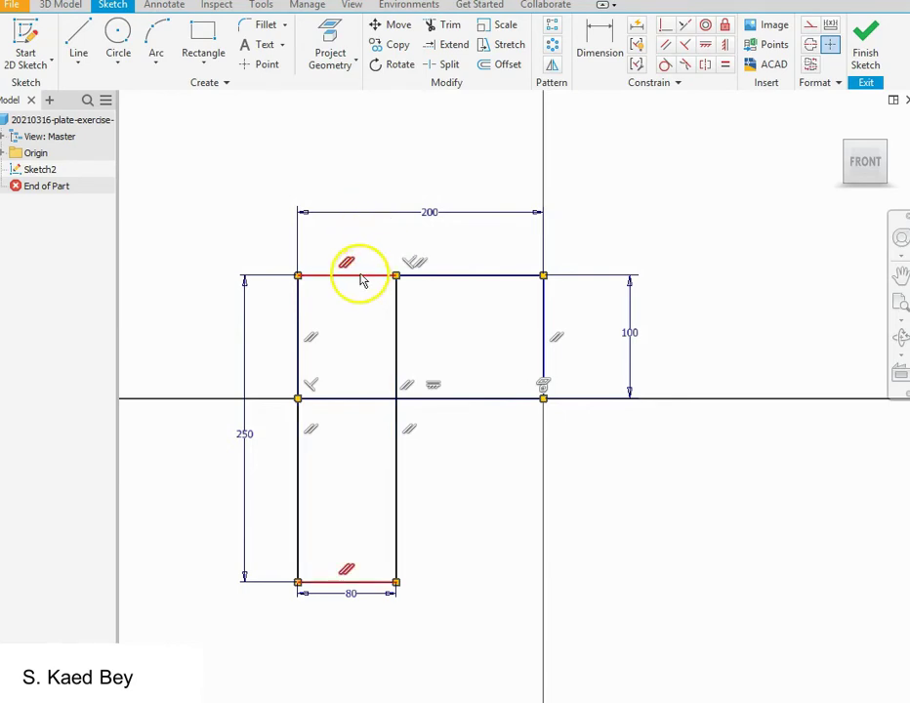
Dimension the angle between the first rectangle's upper edge and the second rectangle's long outer edge as 110 degrees.
{"action": "left_click", "coordinate": [602, 43]}
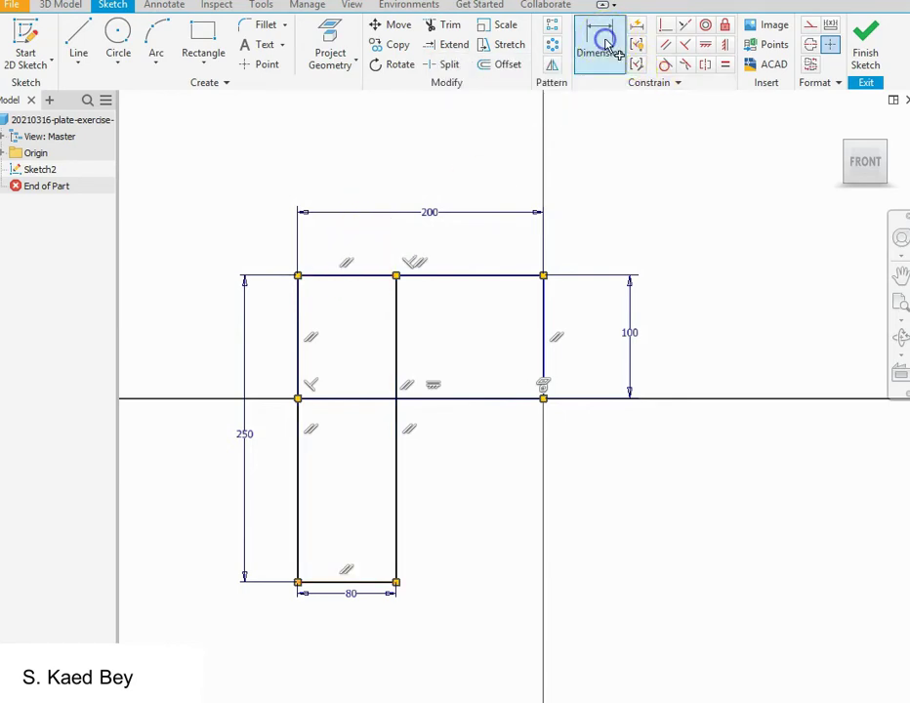
{"action": "left_click", "coordinate": [459, 280]}
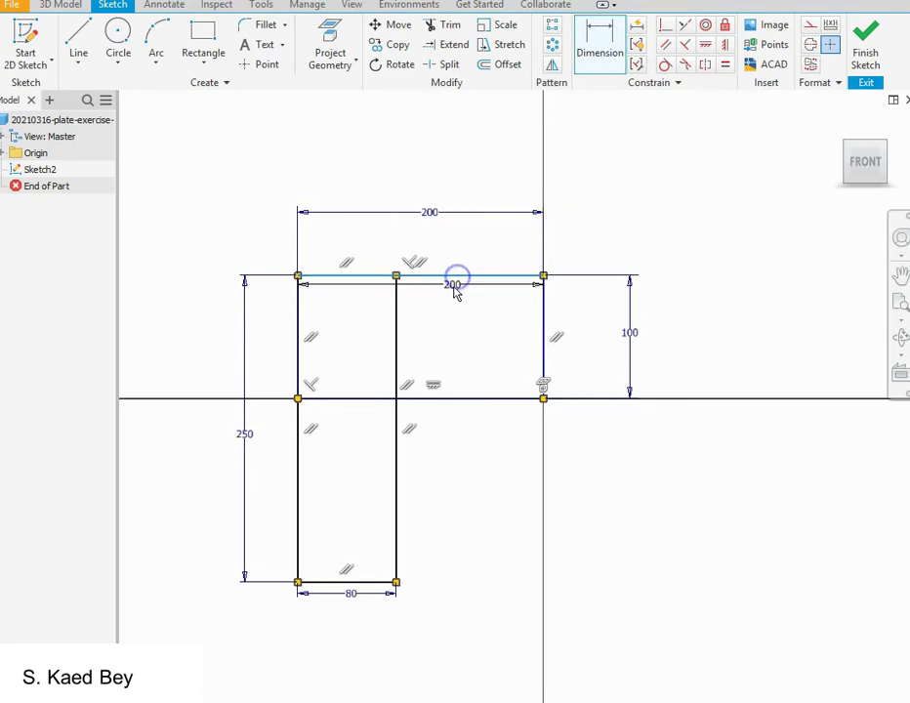
{"action": "left_click", "coordinate": [297, 488]}
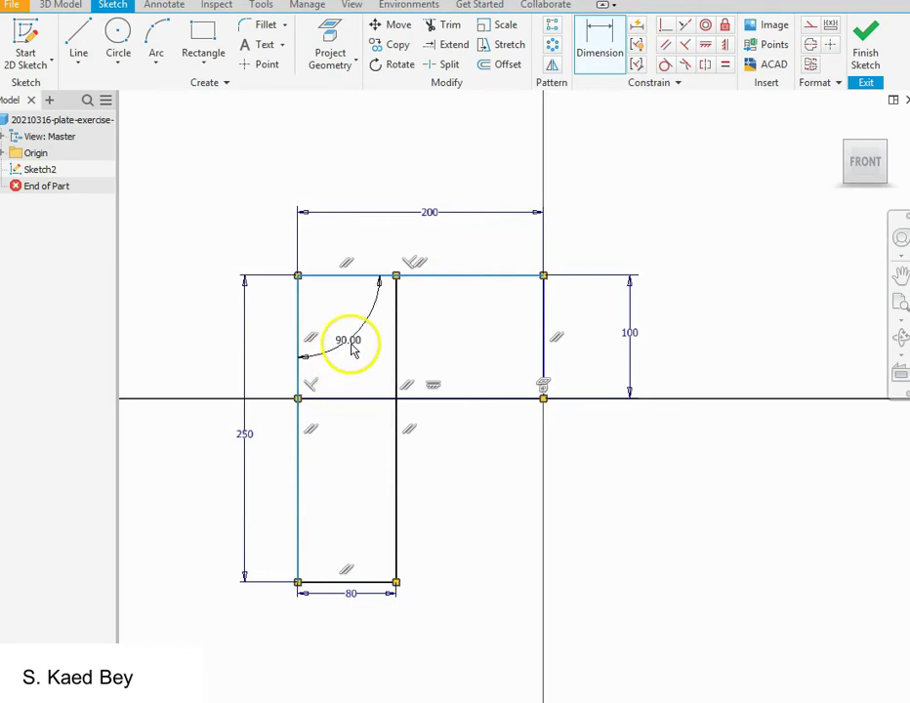
{"action": "left_click", "coordinate": [357, 347]}
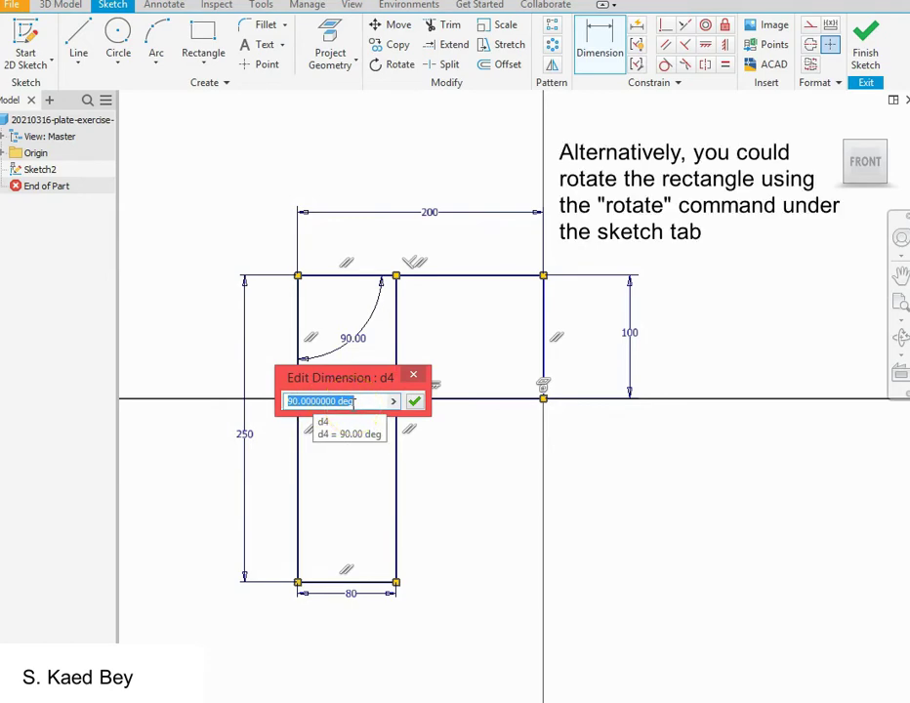
{"action": "type", "text": "110"}
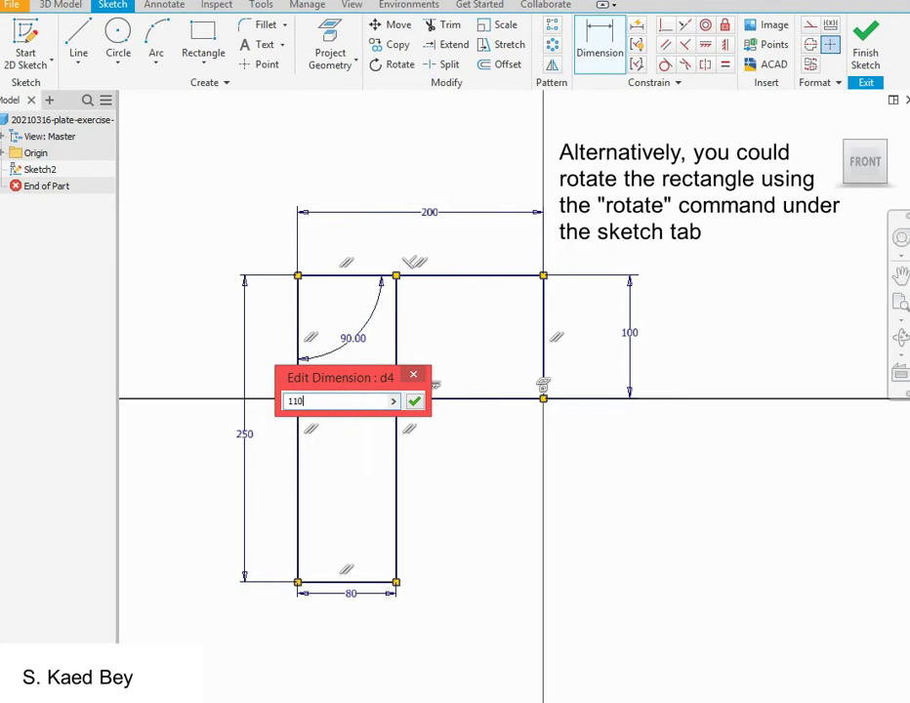
{"action": "key", "text": "Return"}
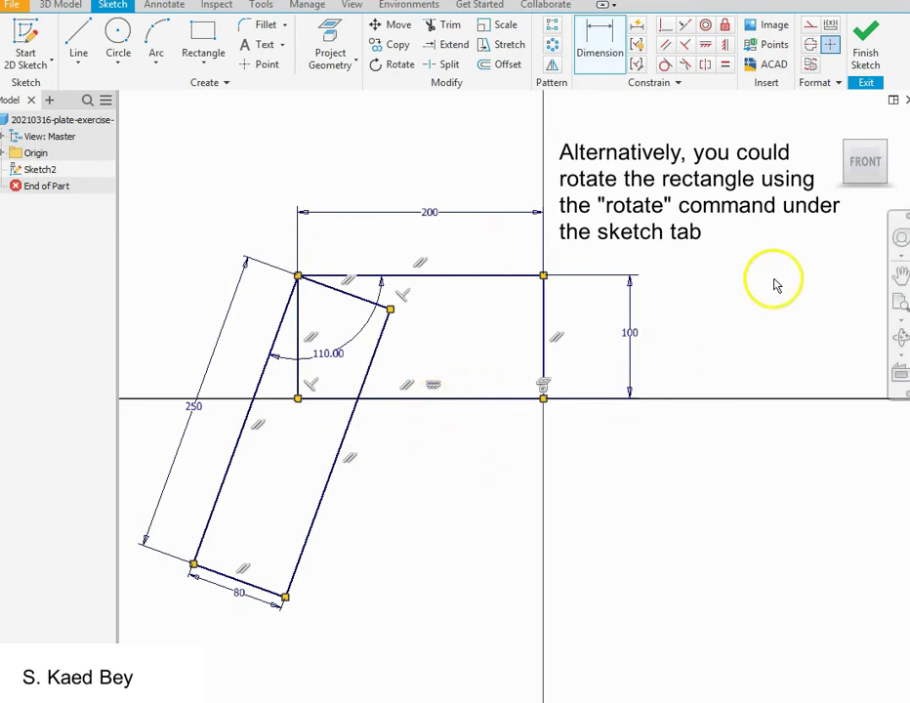
Finish the sketch and extrude all three regions of the two overlapping rectangles by 10 mm.
{"action": "left_click", "coordinate": [866, 56]}
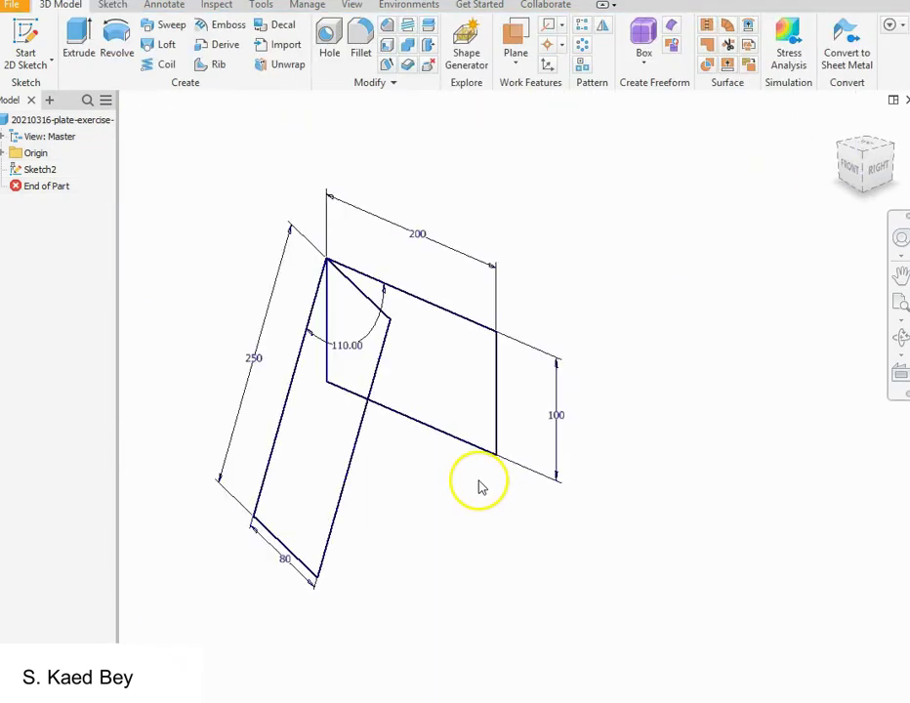
{"action": "scroll", "coordinate": [393, 335], "scroll_direction": "up", "scroll_amount": 3}
{"action": "scroll", "coordinate": [357, 375], "scroll_direction": "down", "scroll_amount": 4}
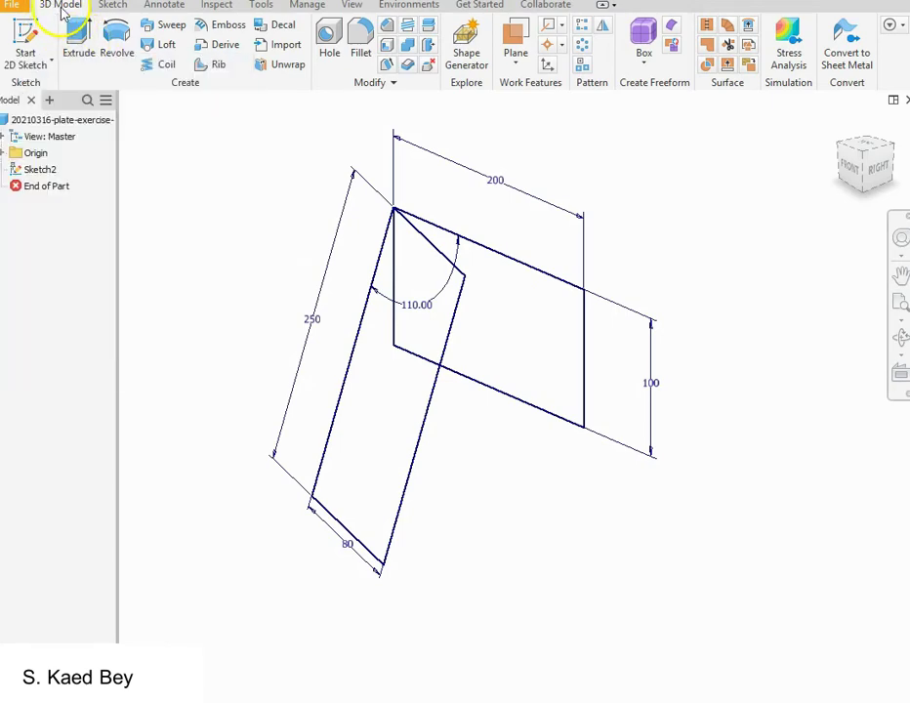
{"action": "left_click", "coordinate": [81, 35]}
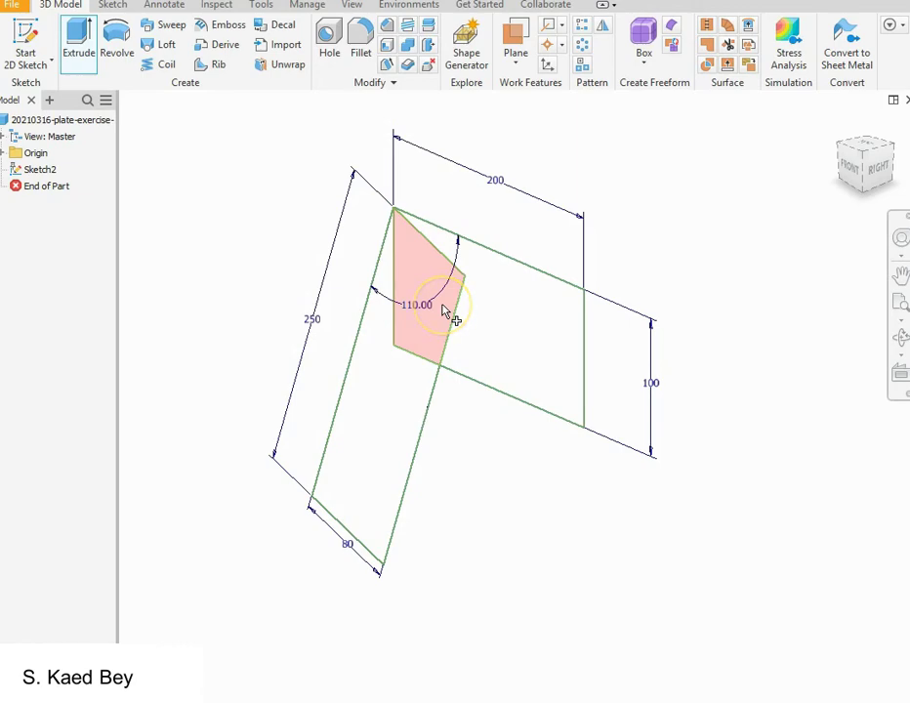
{"action": "left_click", "coordinate": [496, 308]}
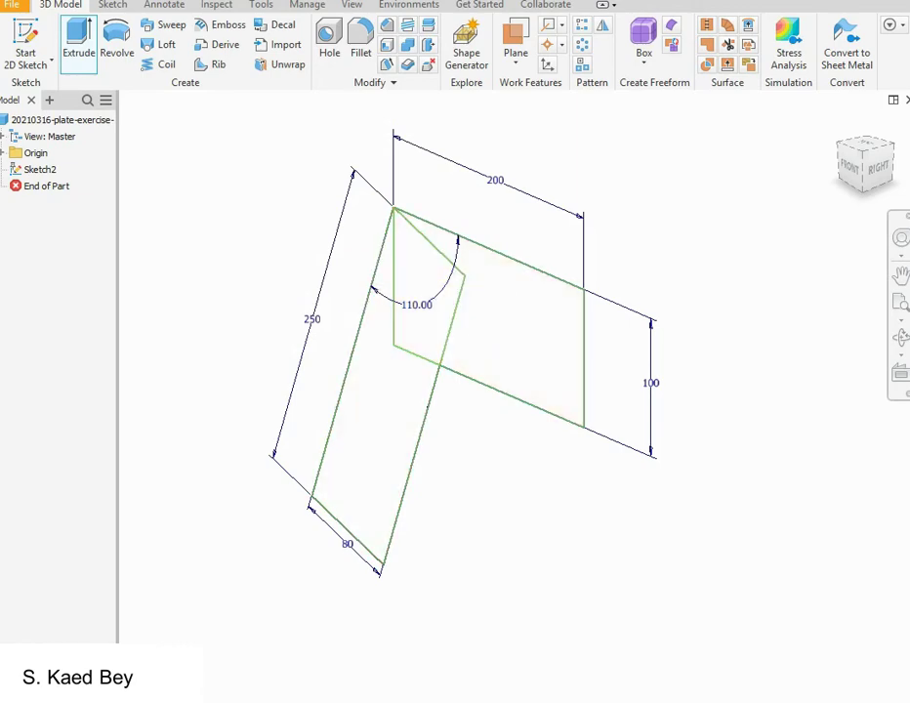
{"action": "mouse_move", "coordinate": [106, 156]}
{"action": "left_mouse_down"}
{"action": "mouse_move", "coordinate": [184, 157]}
{"action": "mouse_move", "coordinate": [220, 126]}
{"action": "mouse_move", "coordinate": [195, 116]}
{"action": "mouse_move", "coordinate": [179, 126]}
{"action": "left_mouse_up"}
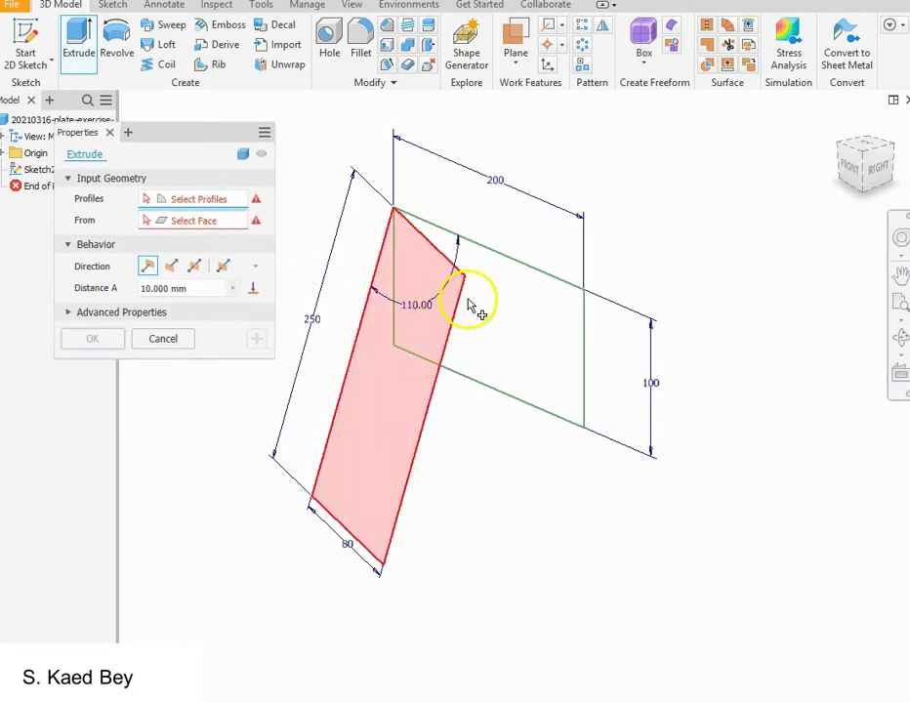
{"action": "left_click", "coordinate": [422, 330]}
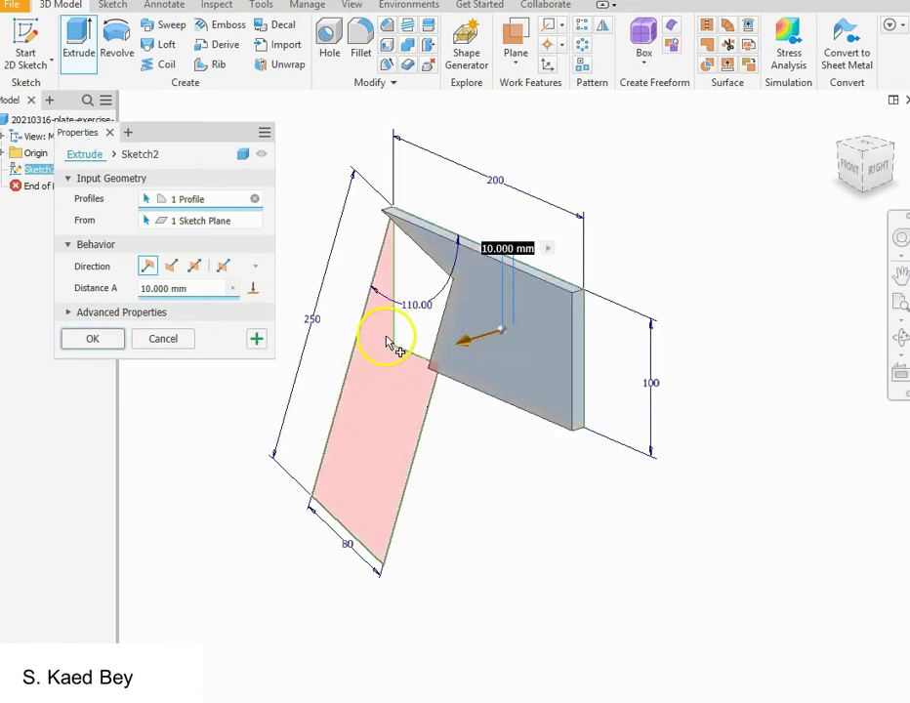
{"action": "left_click", "coordinate": [387, 342]}
{"action": "left_click", "coordinate": [410, 333]}
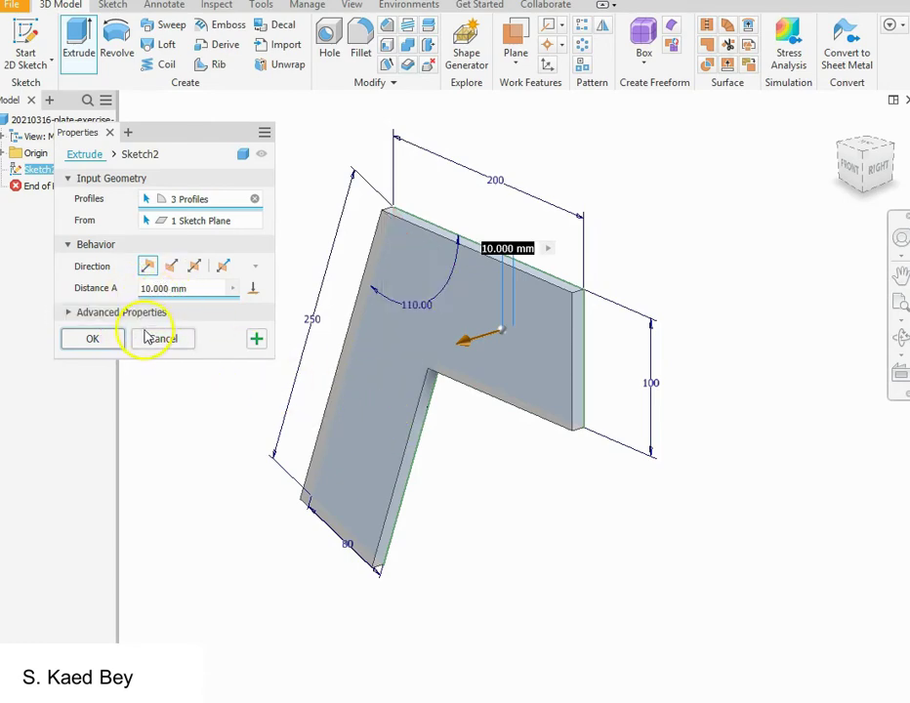
{"action": "left_click", "coordinate": [94, 339]}
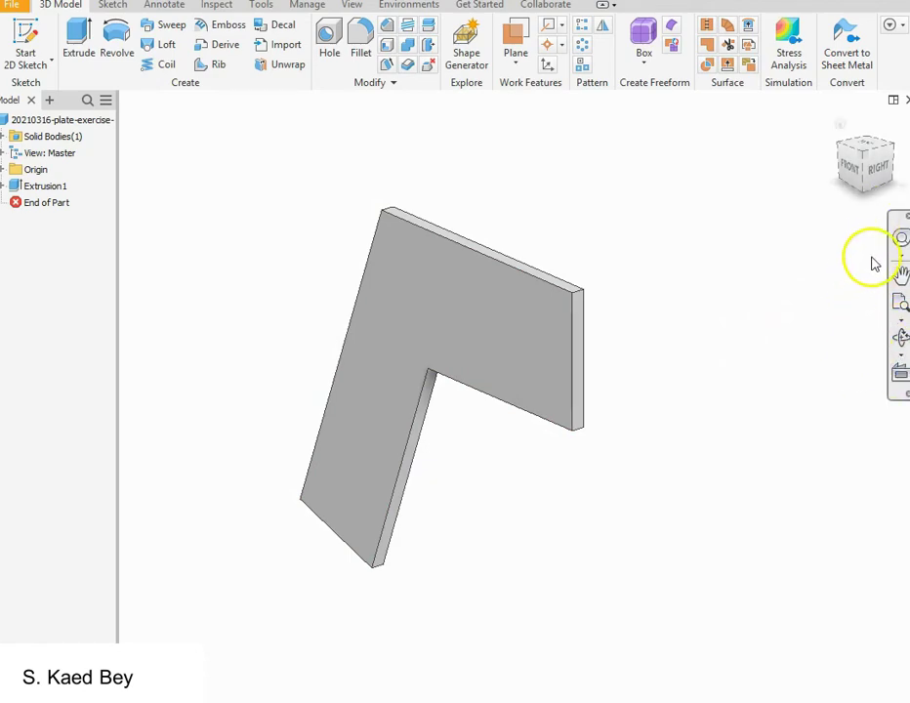
Start a new 2D sketch on the front face of the extruded plate.
{"action": "left_click", "coordinate": [901, 338]}
{"action": "left_click_drag", "start_coordinate": [535, 384], "coordinate": [391, 517]}
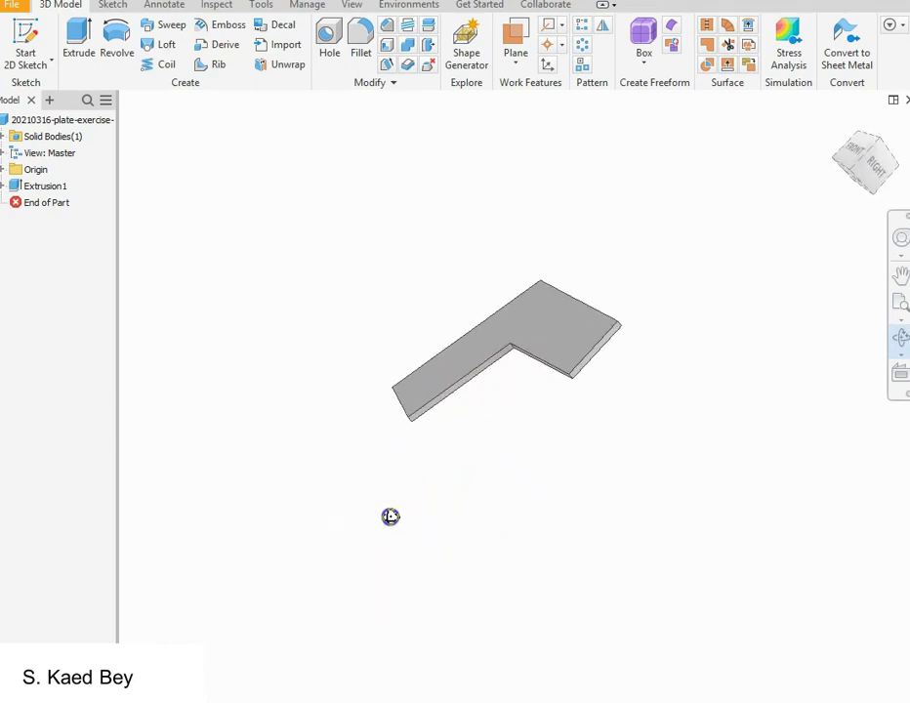
{"action": "left_click", "coordinate": [457, 421]}
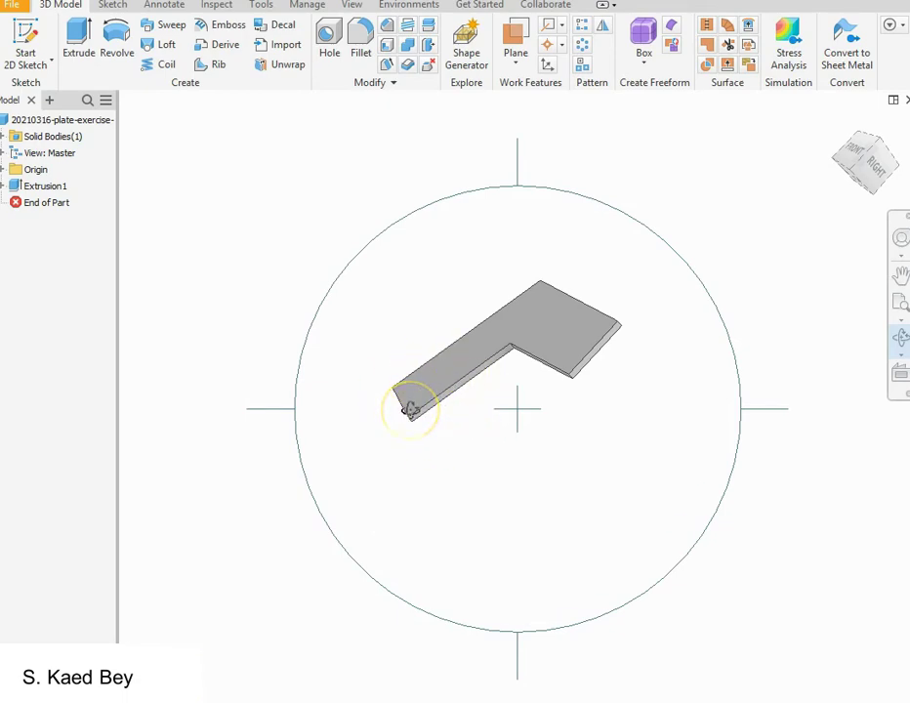
{"action": "left_click", "coordinate": [436, 386]}
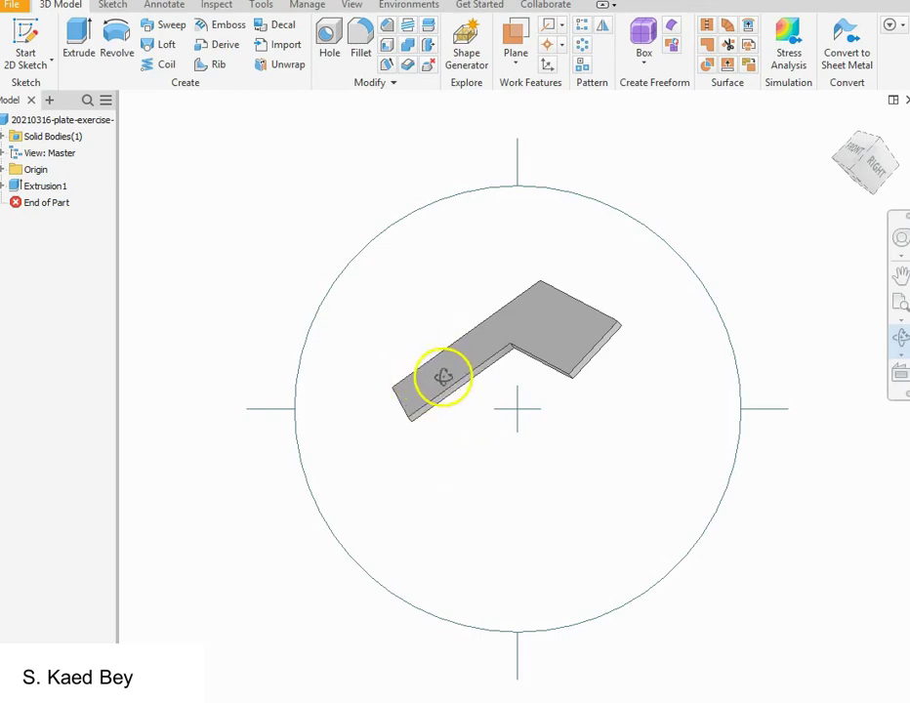
{"action": "left_click", "coordinate": [28, 39]}
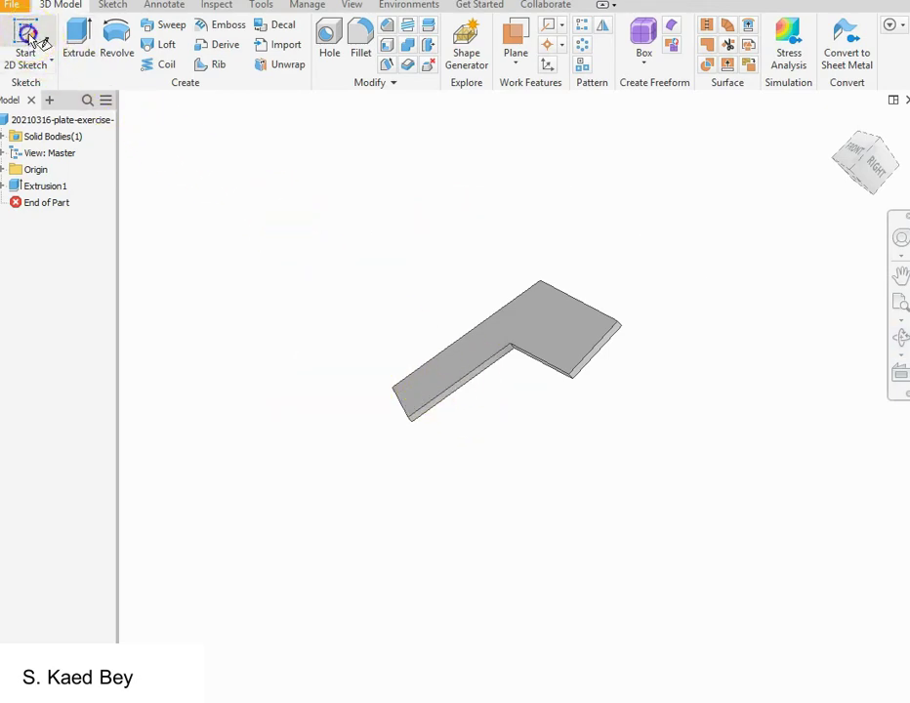
{"action": "left_click", "coordinate": [445, 379]}
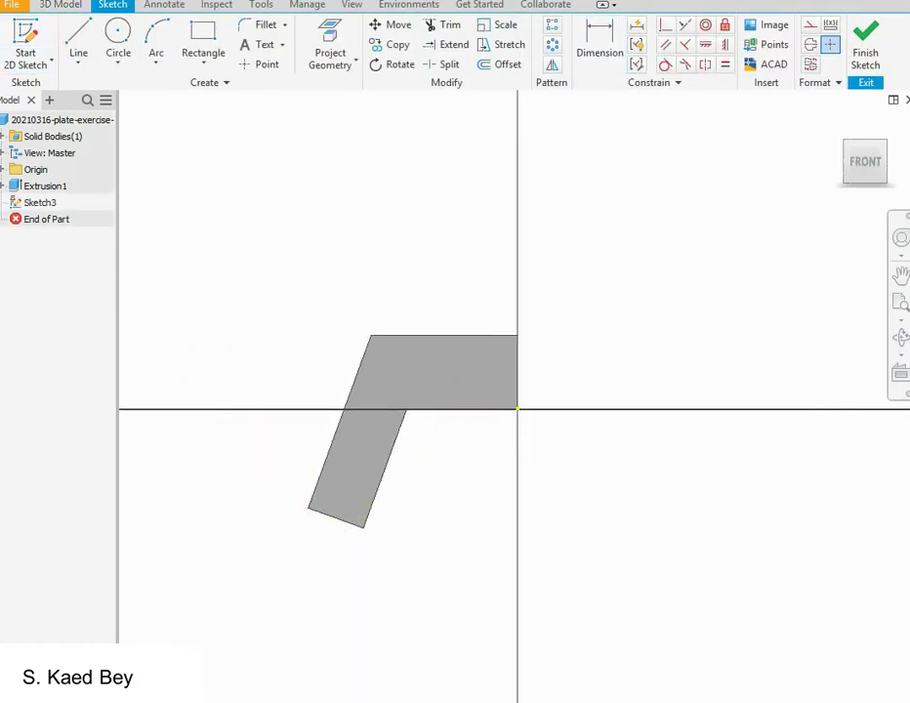
Project the outline of the plate's front face into the new sketch.
{"action": "left_click", "coordinate": [82, 44]}
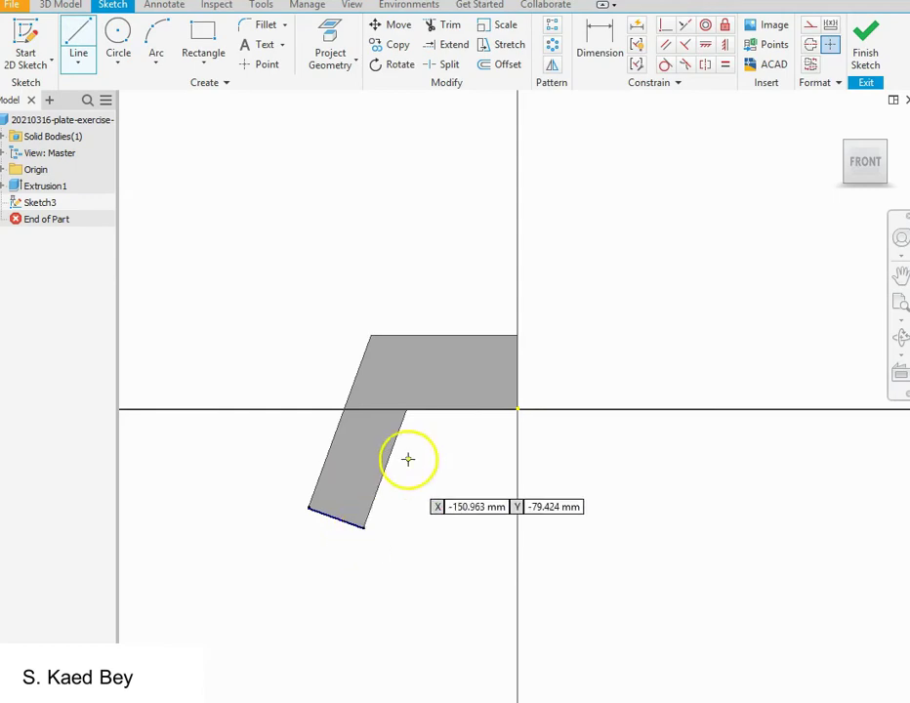
{"action": "left_click", "coordinate": [329, 38]}
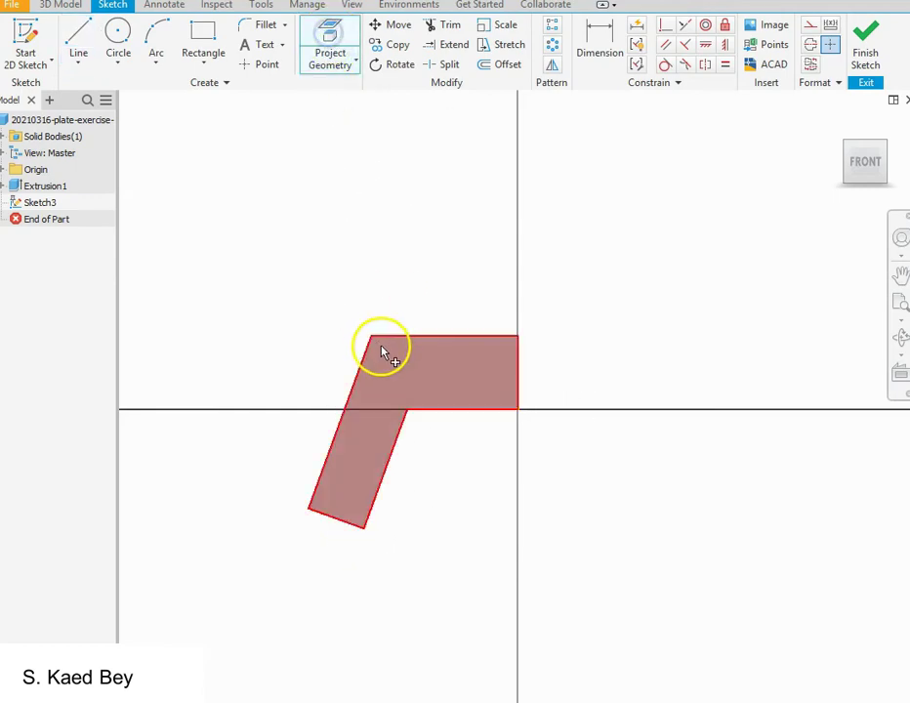
{"action": "left_click", "coordinate": [388, 365]}
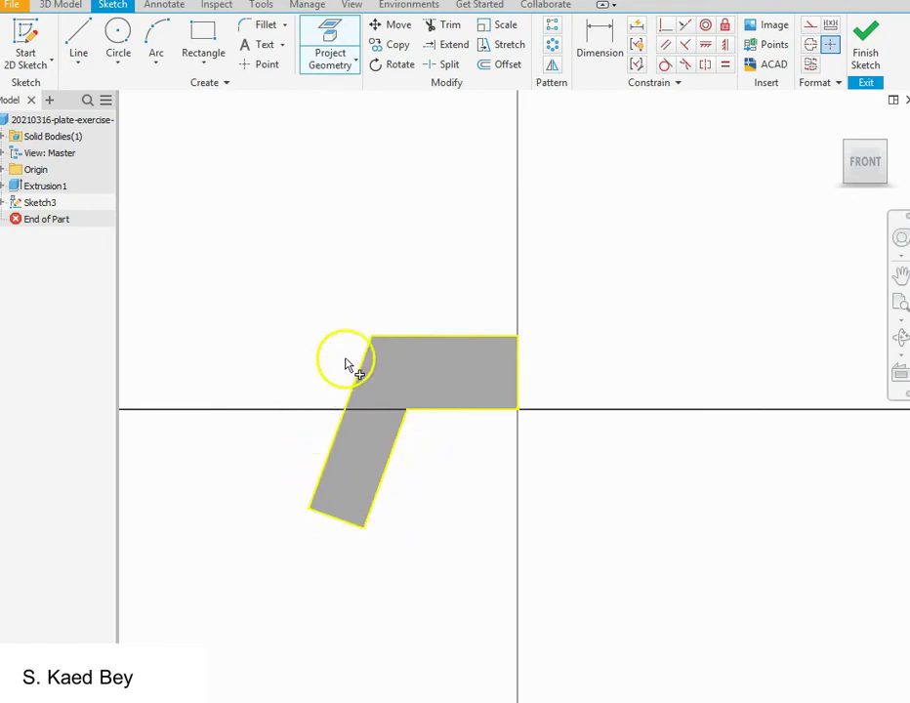
Sketch a line about 57 mm long up the leg's inner long edge, starting from the leg's lowest corner.
{"action": "left_click", "coordinate": [78, 33]}
{"action": "left_click", "coordinate": [309, 508]}
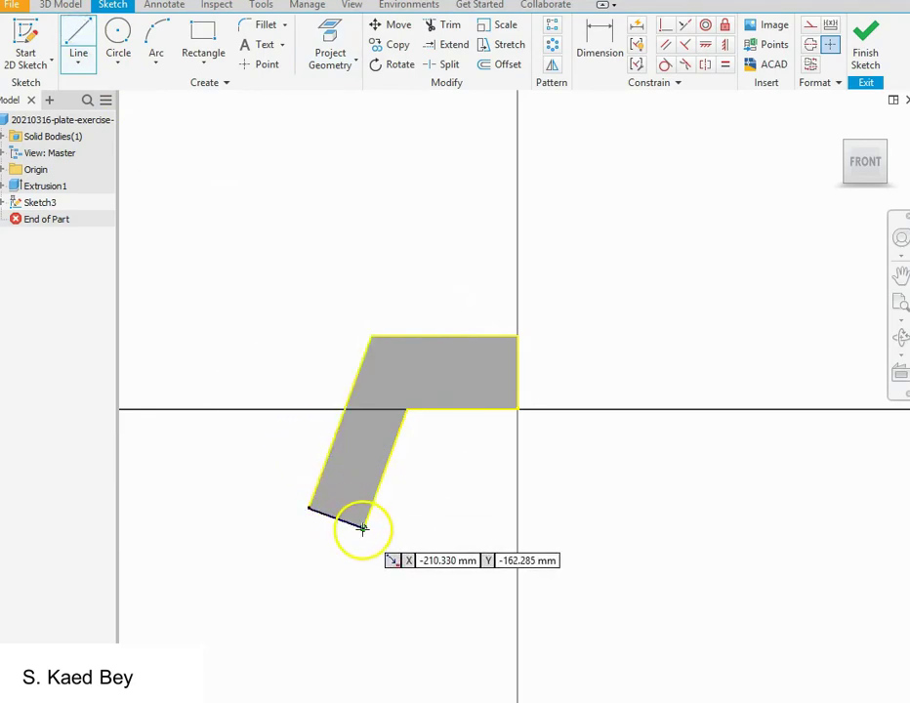
{"action": "left_click", "coordinate": [370, 527]}
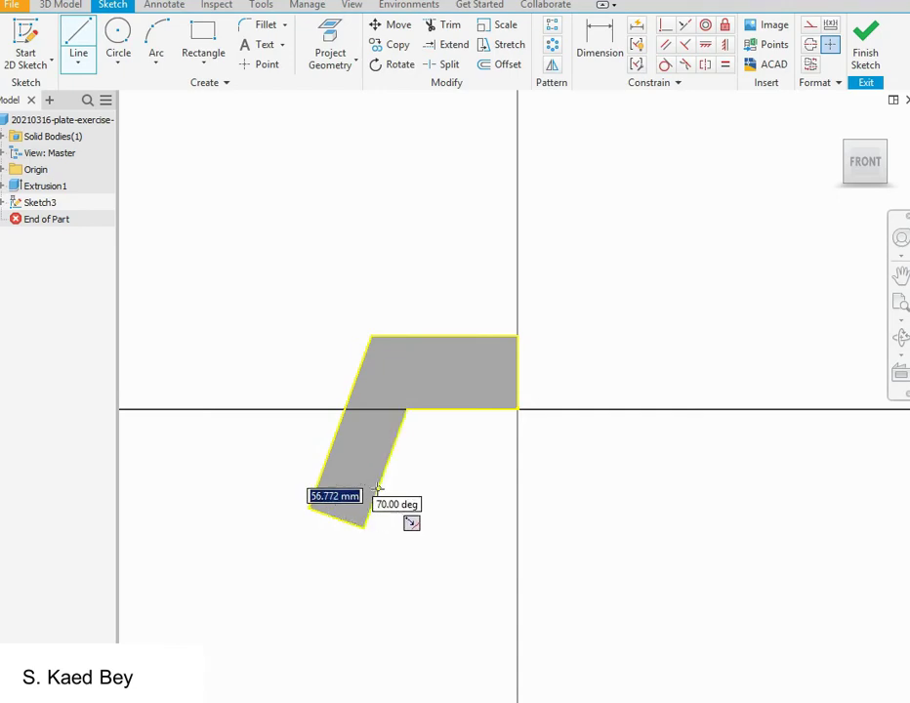
{"action": "left_click", "coordinate": [378, 488]}
{"action": "left_click", "coordinate": [363, 530]}
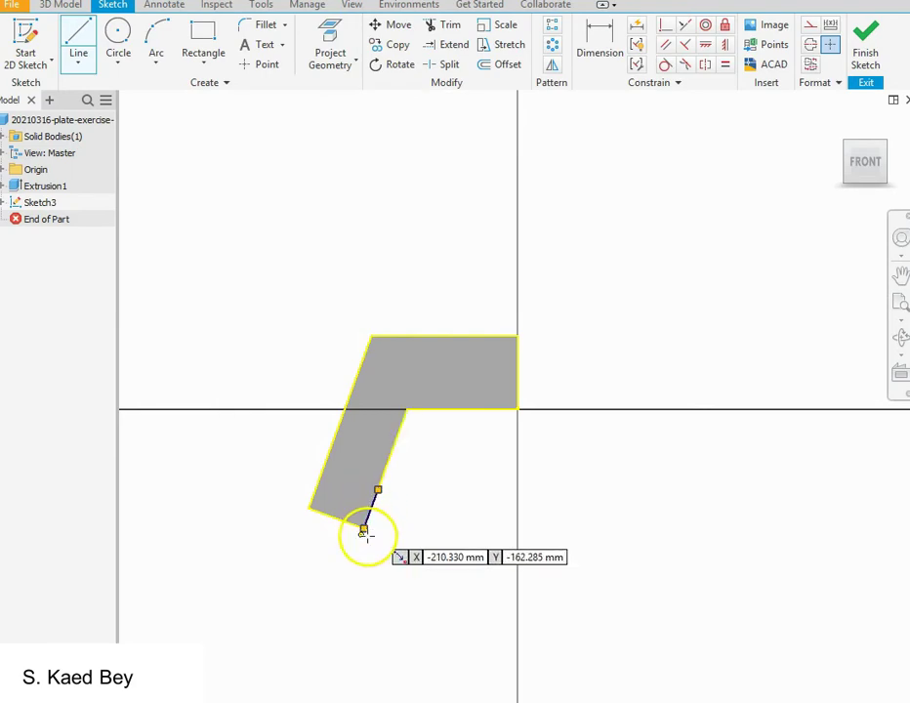
Complete a rectangle about 26 mm wide at the leg's lowest corner, with one side on the leg's end edge and closed at the first line's upper end.
{"action": "left_click", "coordinate": [363, 530]}
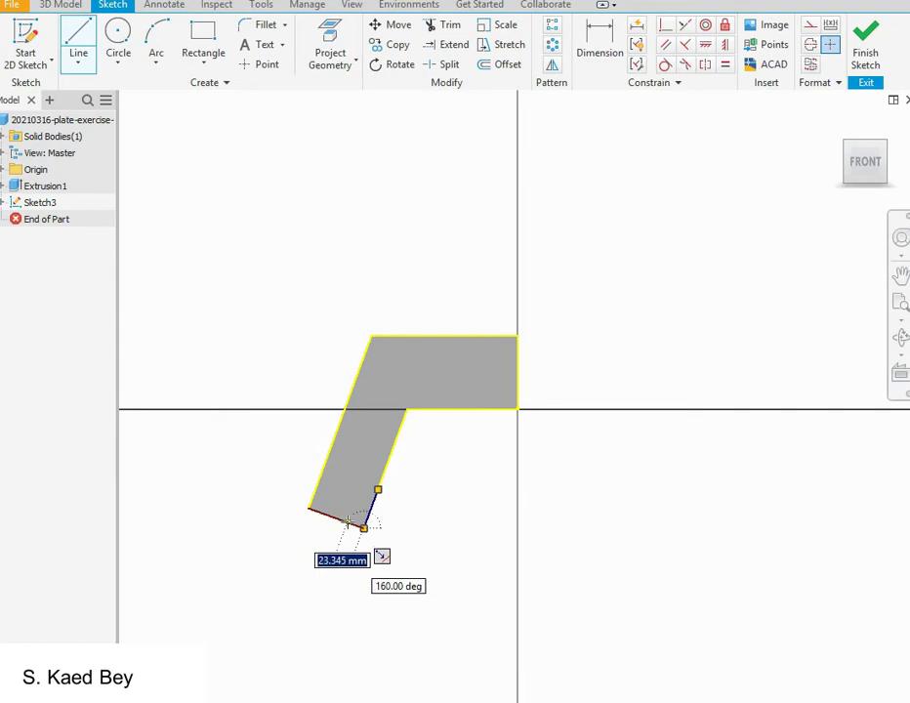
{"action": "scroll", "coordinate": [348, 524], "scroll_direction": "up", "scroll_amount": 3}
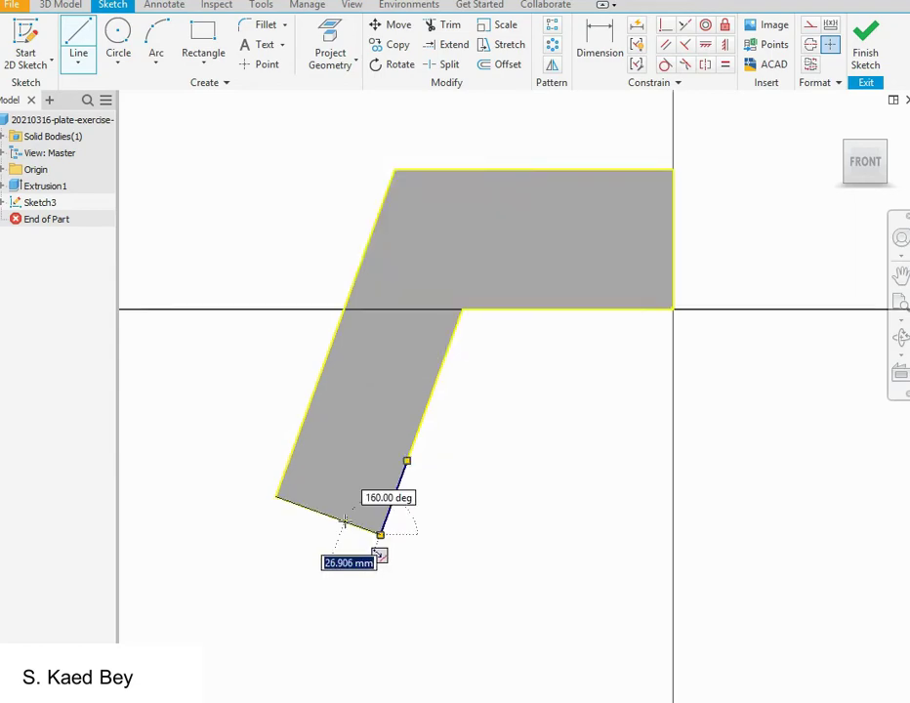
{"action": "scroll", "coordinate": [343, 522], "scroll_direction": "up", "scroll_amount": 2}
{"action": "left_click", "coordinate": [343, 524]}
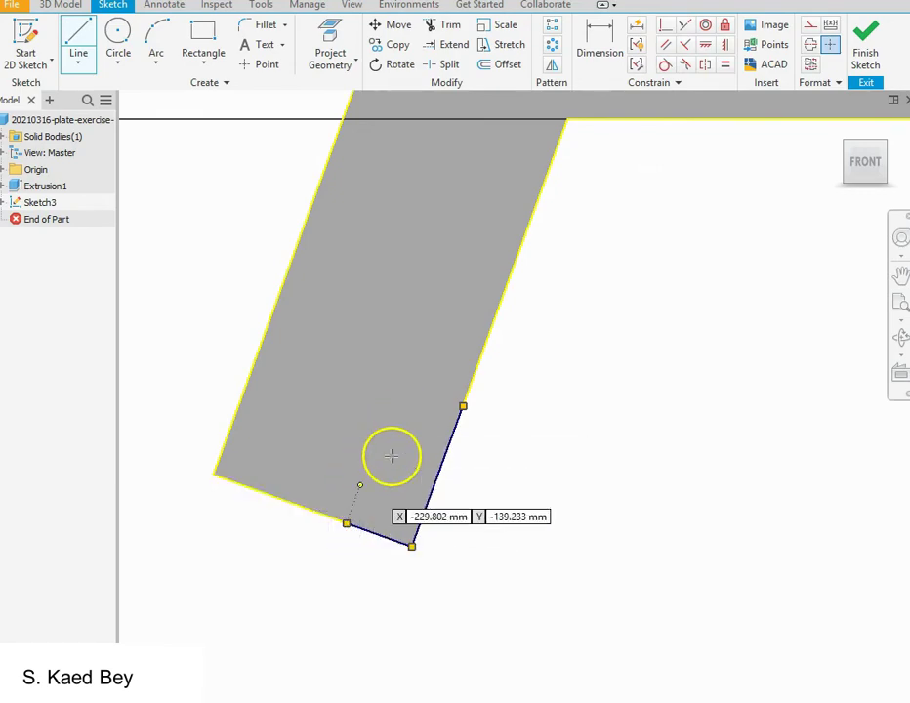
{"action": "left_click", "coordinate": [345, 523]}
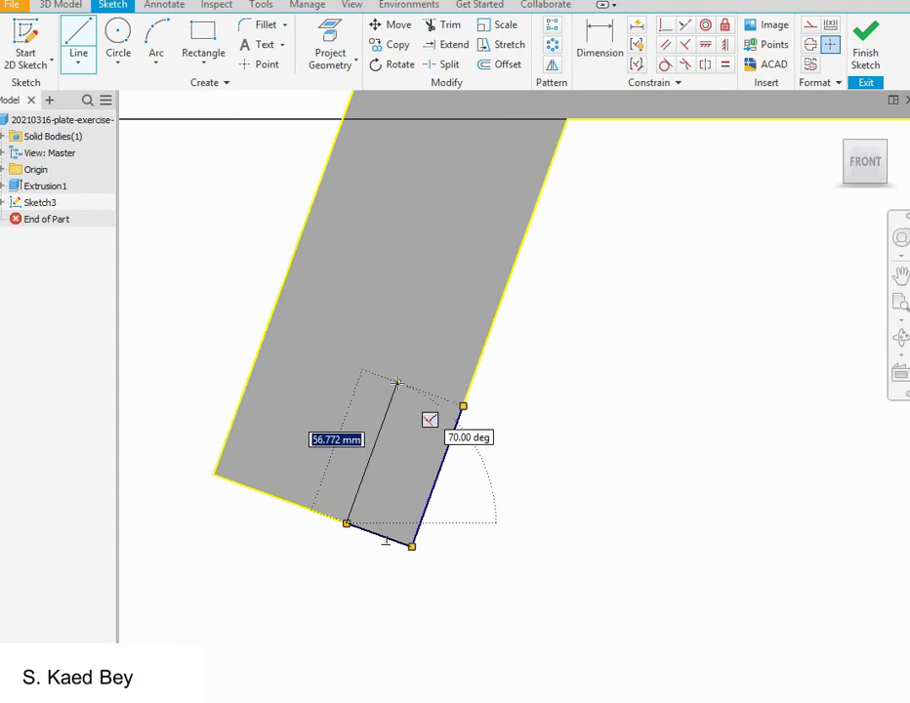
{"action": "left_click", "coordinate": [397, 383]}
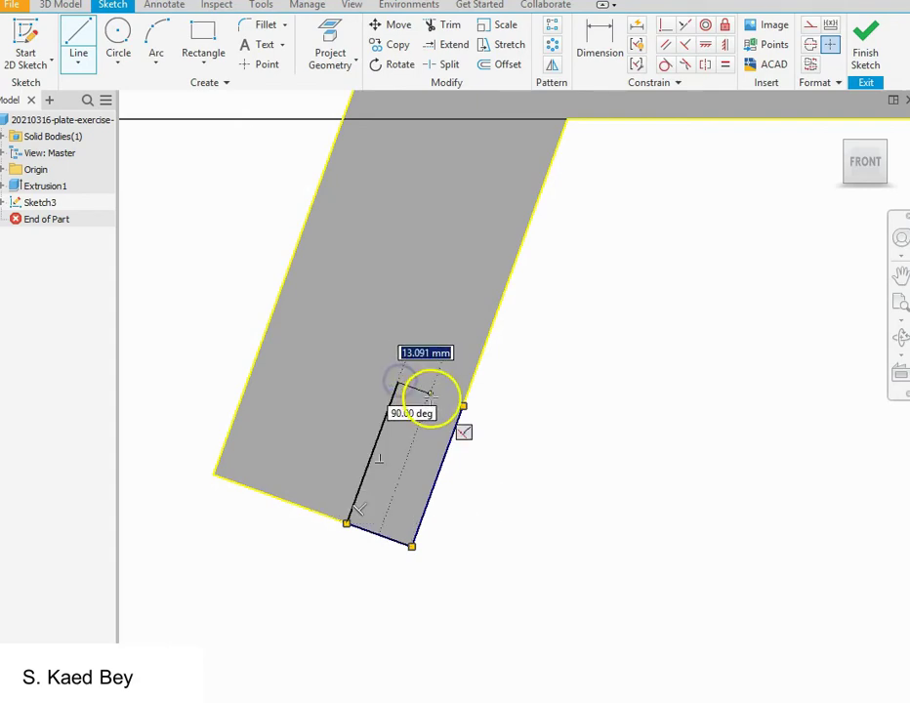
{"action": "left_click", "coordinate": [463, 404]}
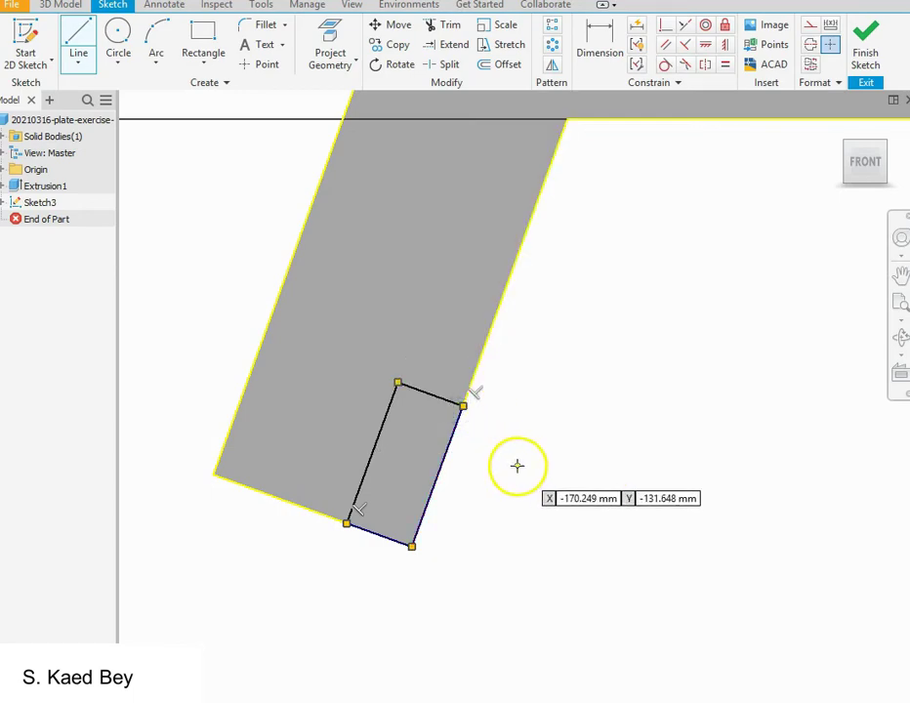
Add an aligned 70 mm dimension to the small rectangle's long side lying on the leg's inner edge.
{"action": "key", "text": "d"}
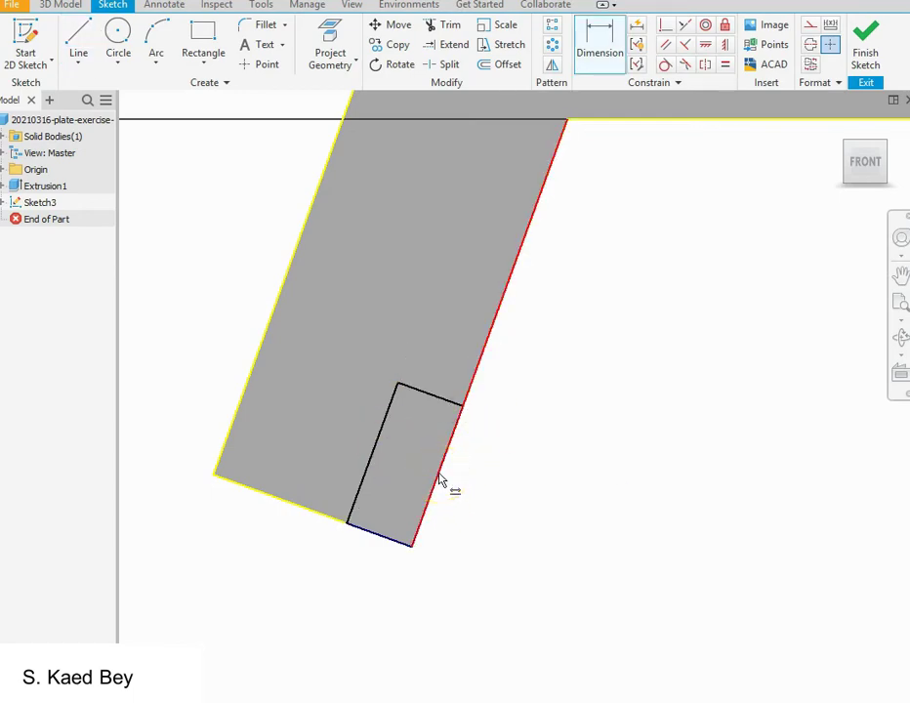
{"action": "left_click", "coordinate": [468, 503]}
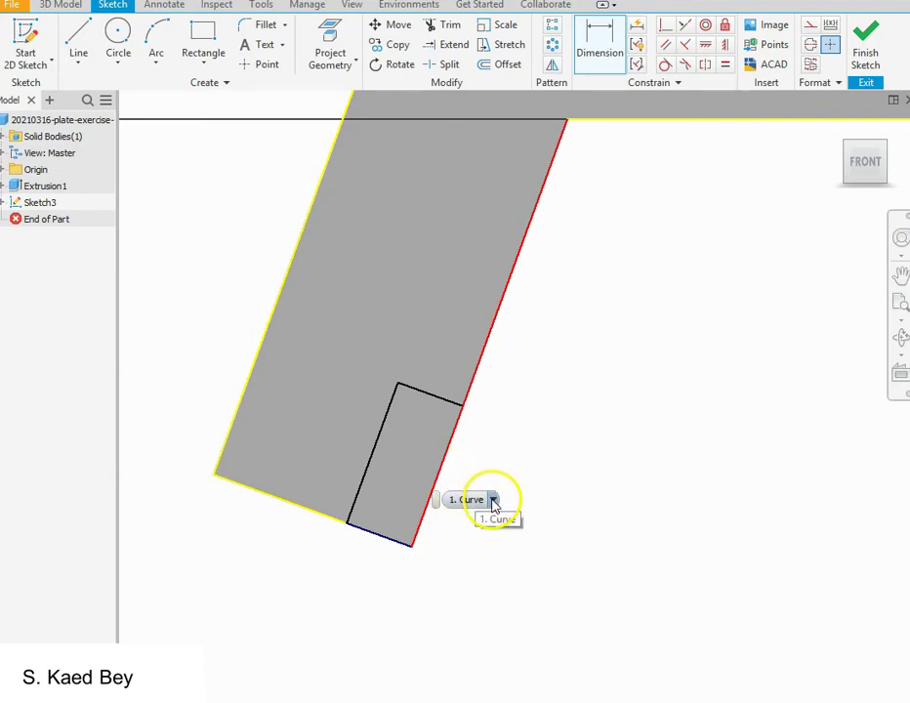
{"action": "left_click", "coordinate": [494, 500]}
{"action": "left_click", "coordinate": [485, 473]}
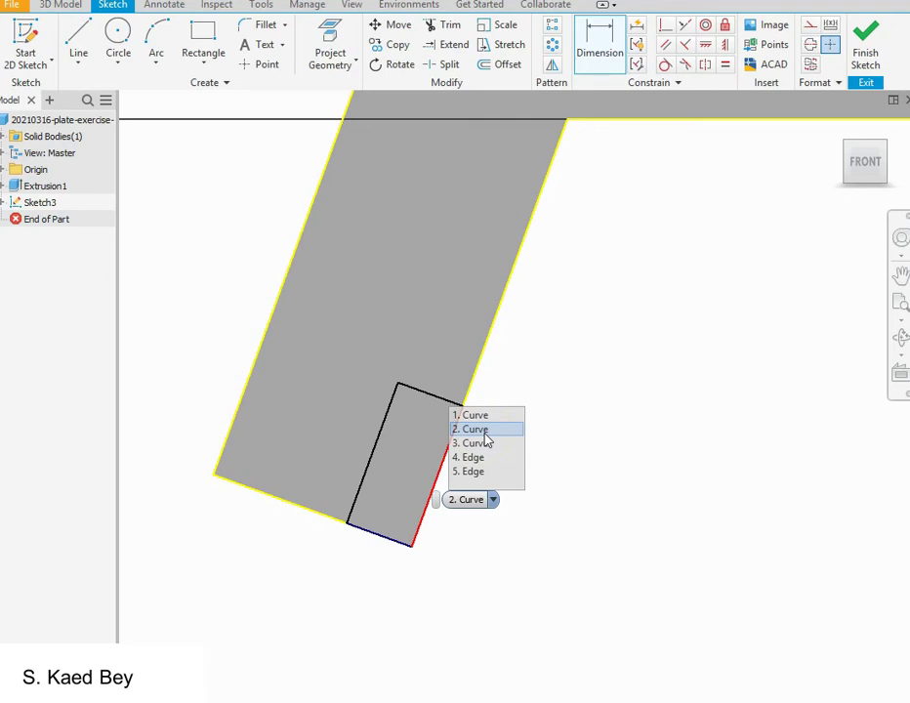
{"action": "left_click", "coordinate": [484, 435]}
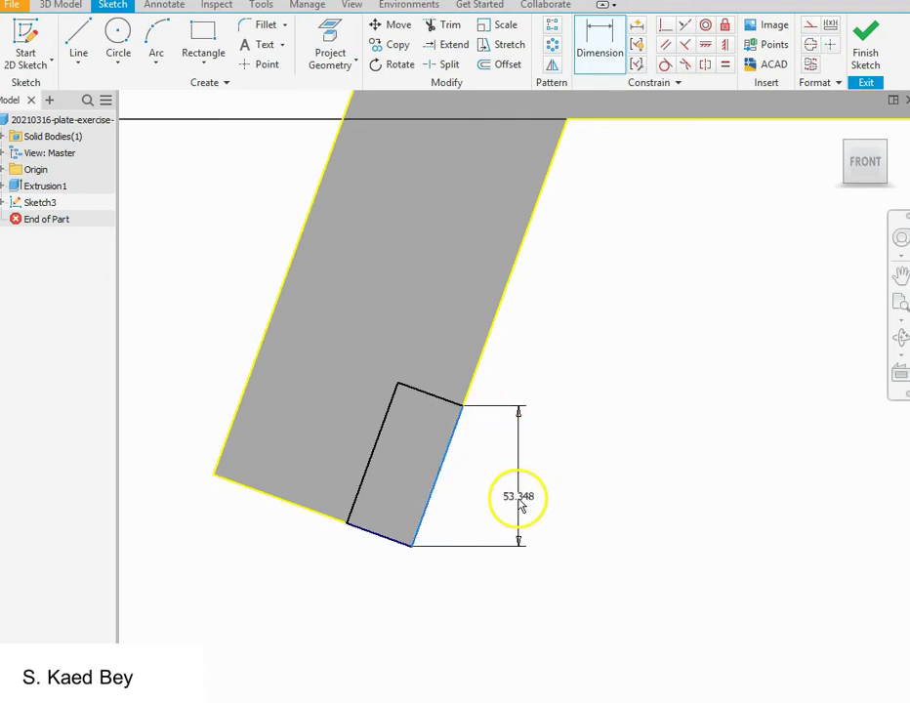
{"action": "left_click", "coordinate": [493, 485]}
{"action": "right_click", "coordinate": [494, 488]}
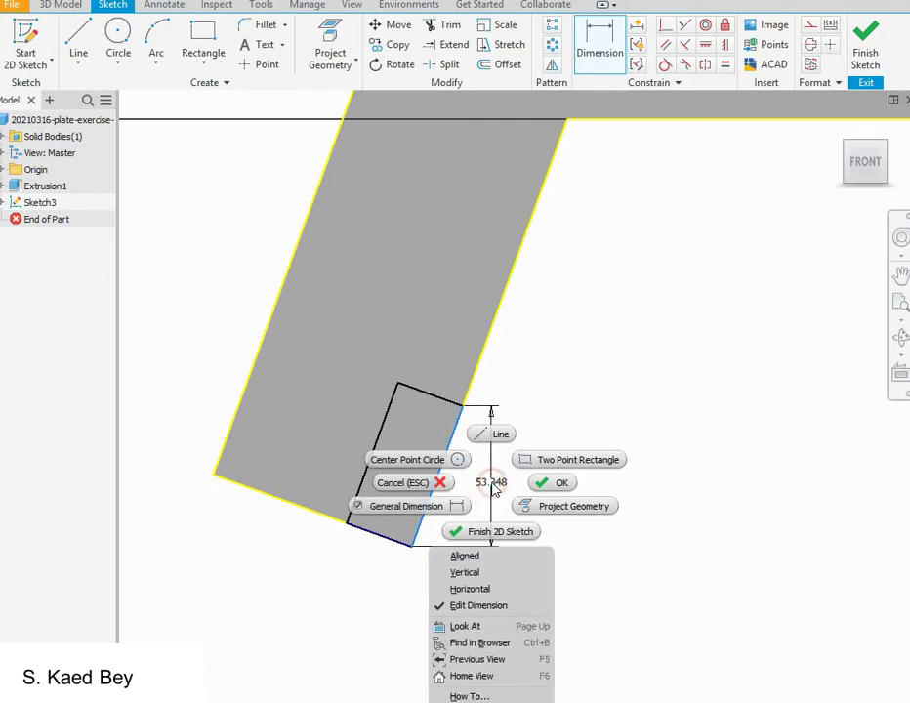
{"action": "left_click", "coordinate": [485, 556]}
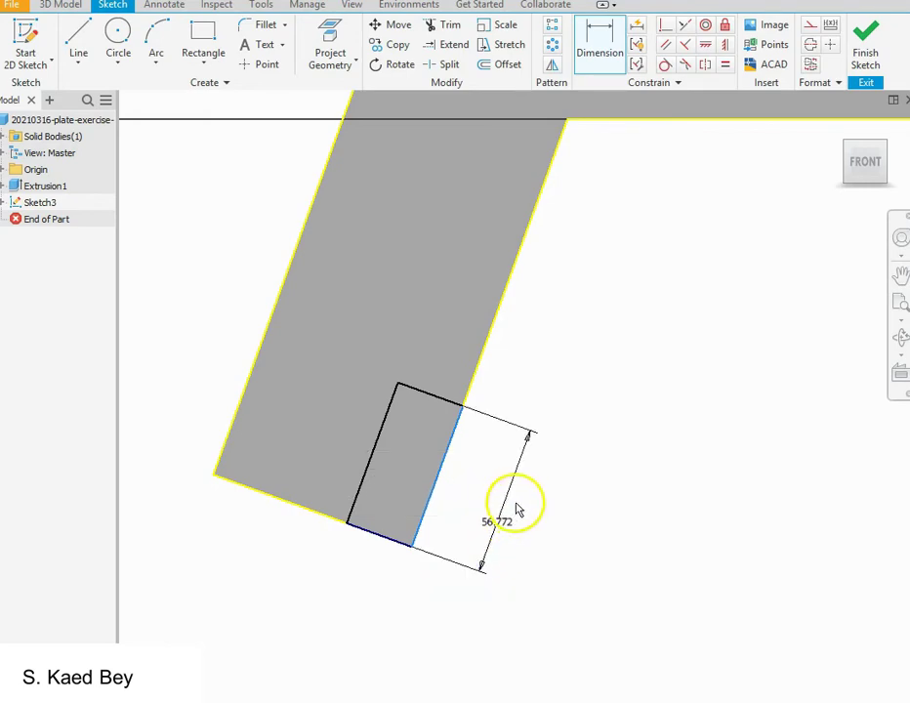
{"action": "left_click", "coordinate": [503, 503]}
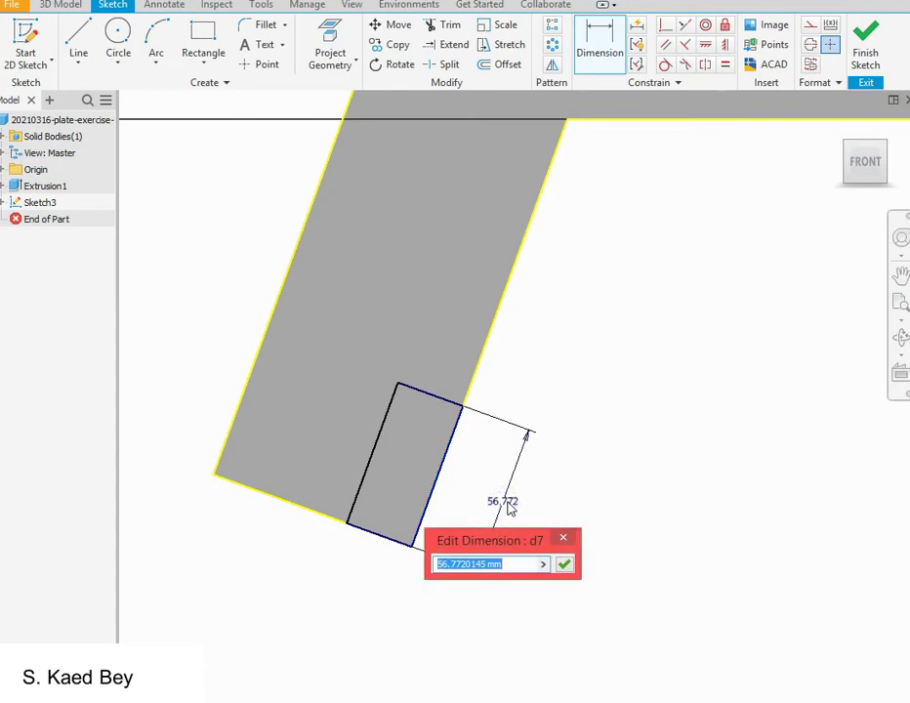
{"action": "key", "text": "Return"}
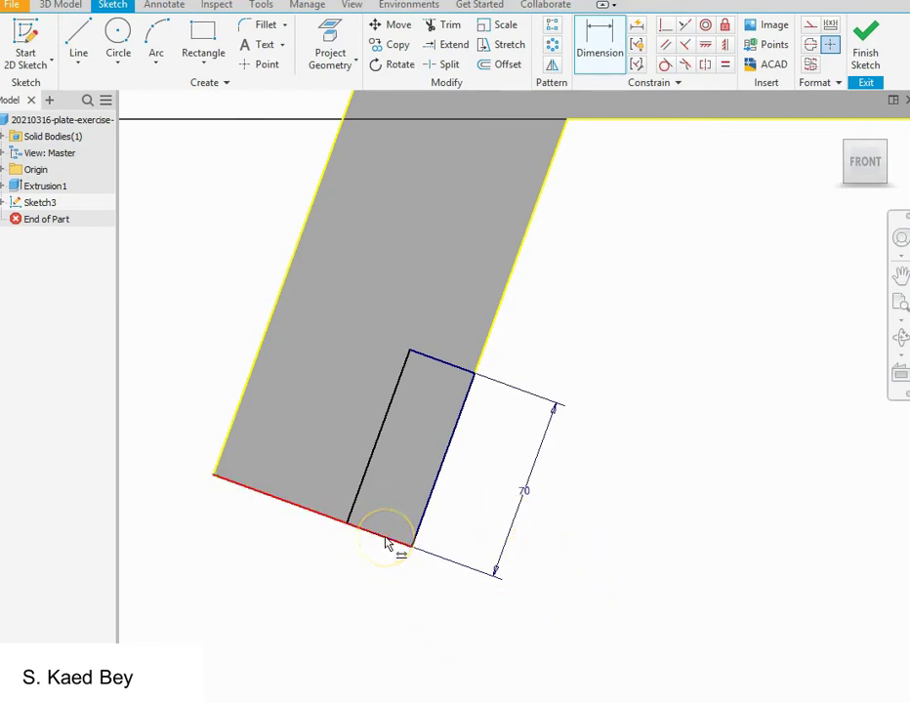
Add an aligned 20 mm dimension to the small rectangle's short side lying on the leg's end edge.
{"action": "left_click", "coordinate": [413, 566]}
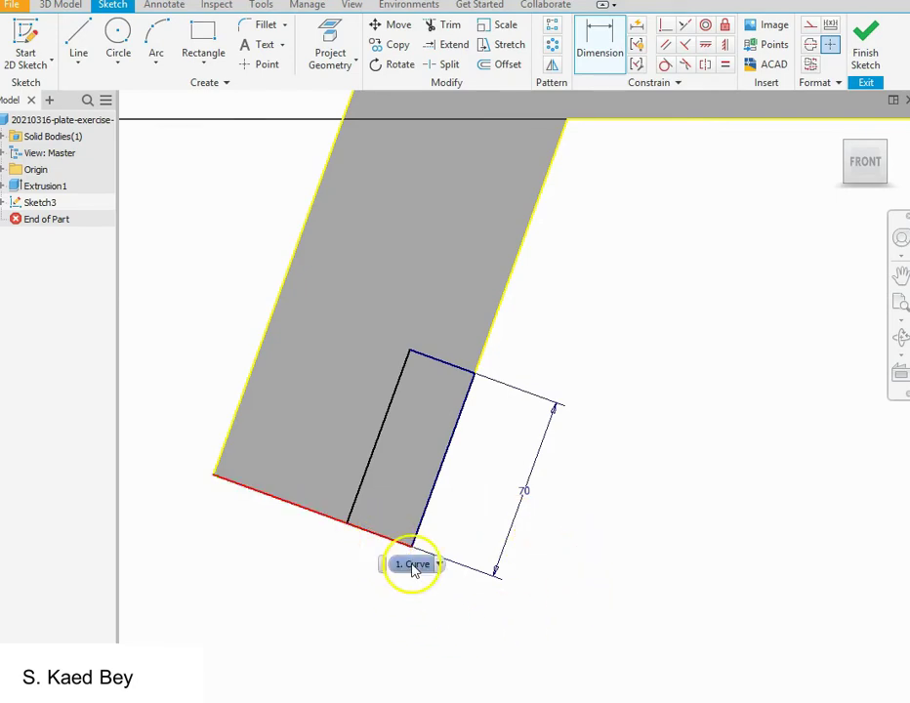
{"action": "left_click", "coordinate": [438, 564]}
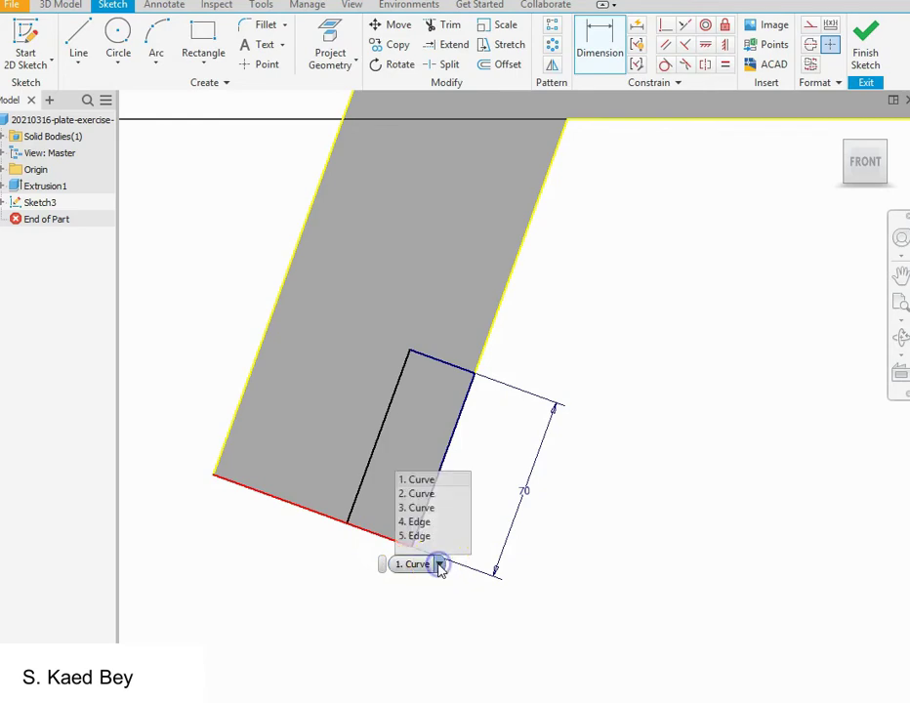
{"action": "left_click", "coordinate": [431, 508]}
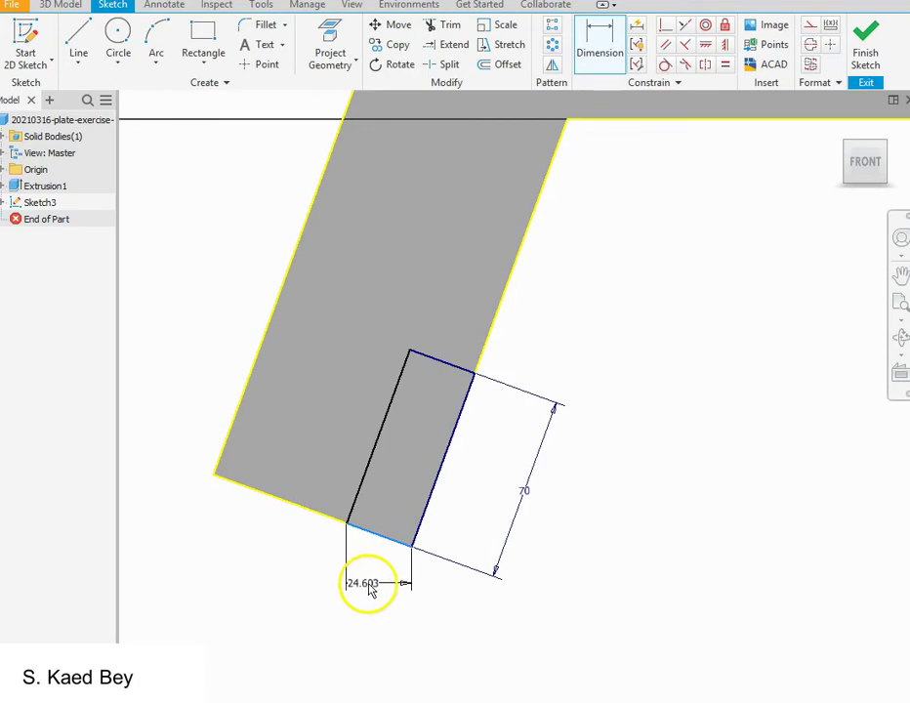
{"action": "right_click", "coordinate": [376, 563]}
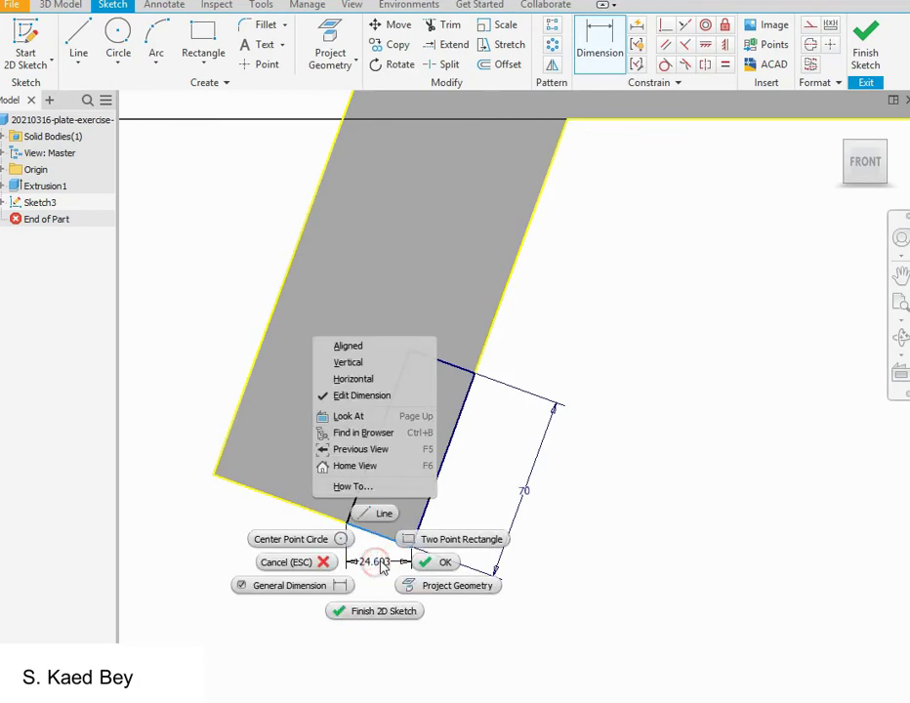
{"action": "left_click", "coordinate": [383, 354]}
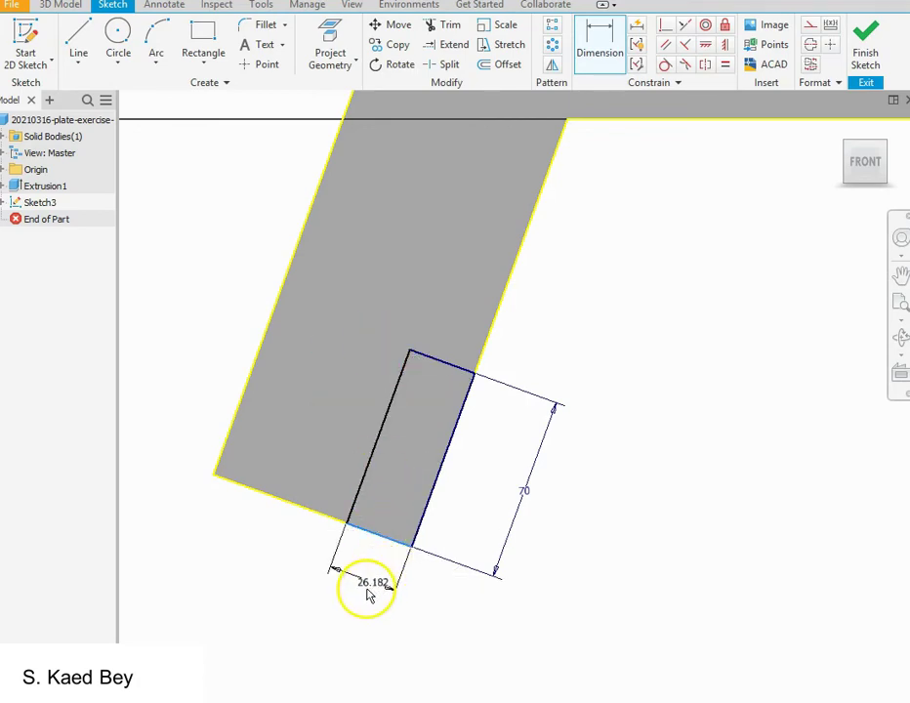
{"action": "left_click", "coordinate": [355, 592]}
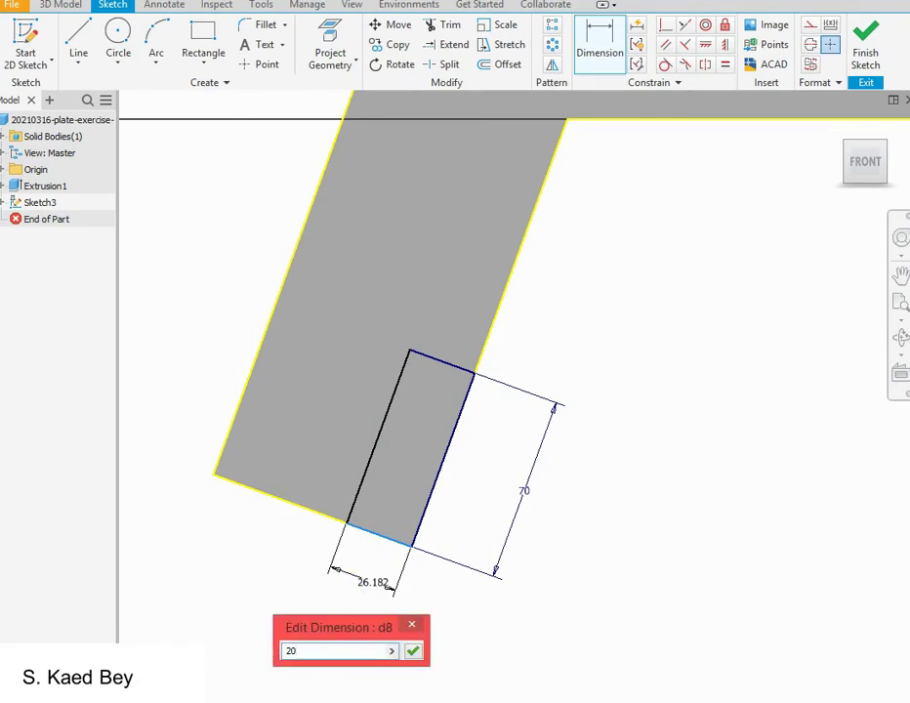
{"action": "key", "text": "Return"}
{"action": "left_click", "coordinate": [388, 633]}
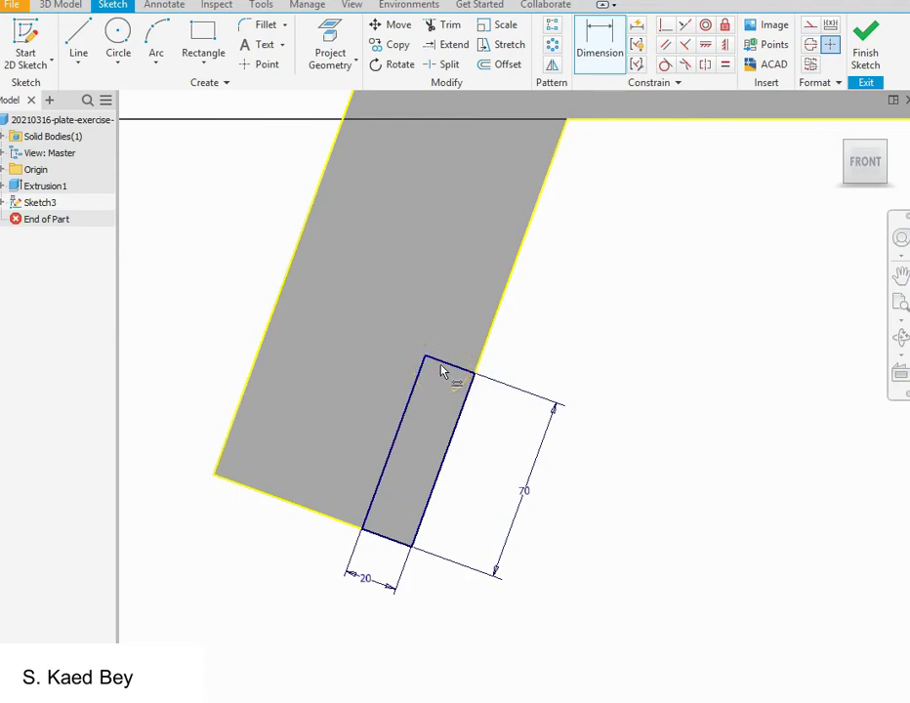
Sketch a slanted line from the rectangle's upper inner corner to the leg's inner edge, and close the triangle along that edge to the rectangle.
{"action": "left_click", "coordinate": [79, 41]}
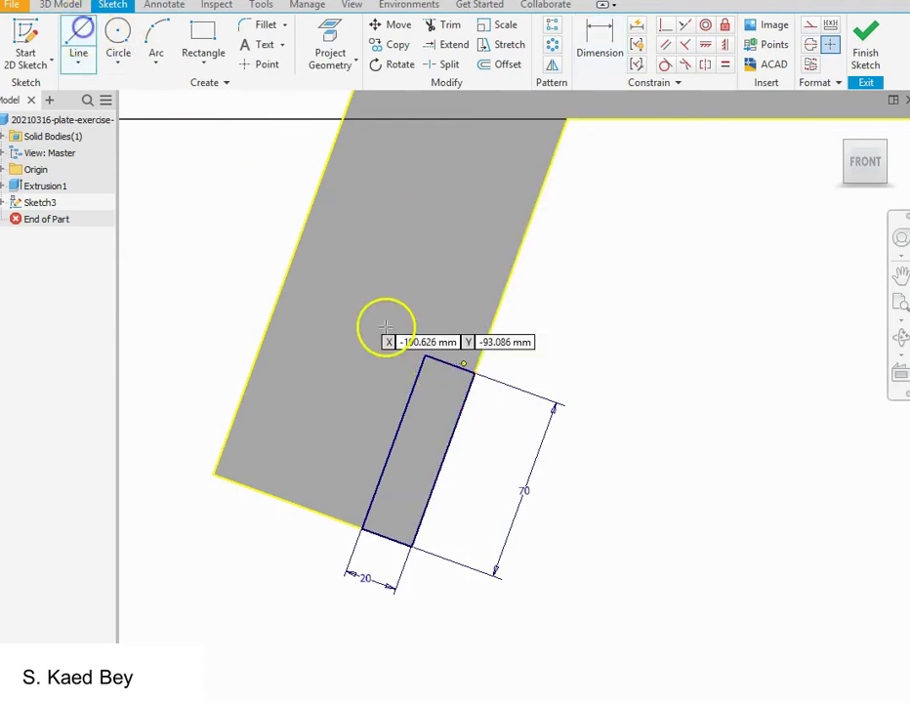
{"action": "left_click", "coordinate": [425, 360]}
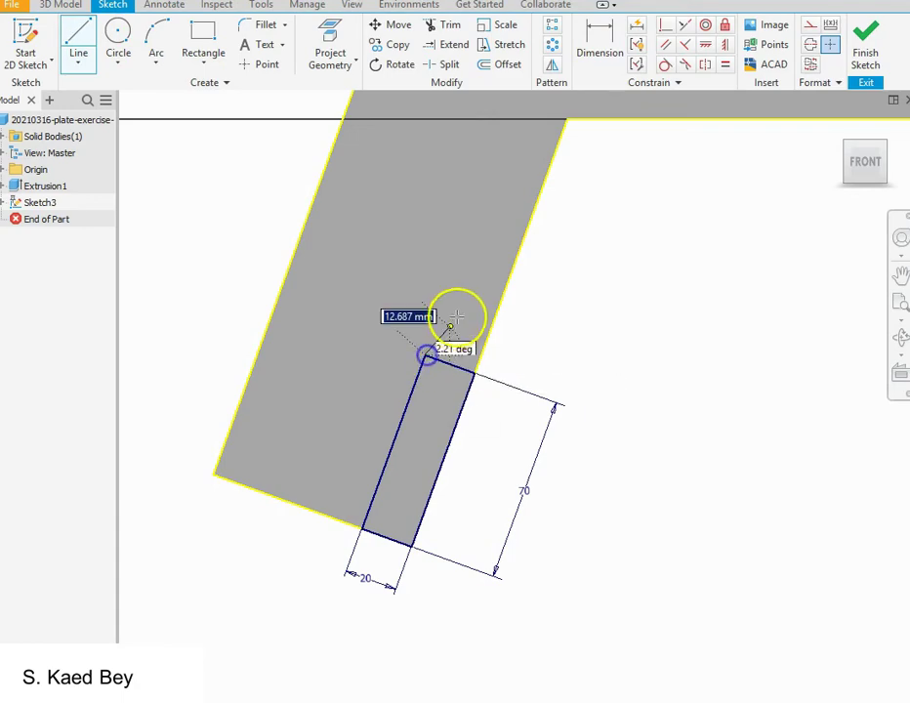
{"action": "left_click", "coordinate": [525, 239]}
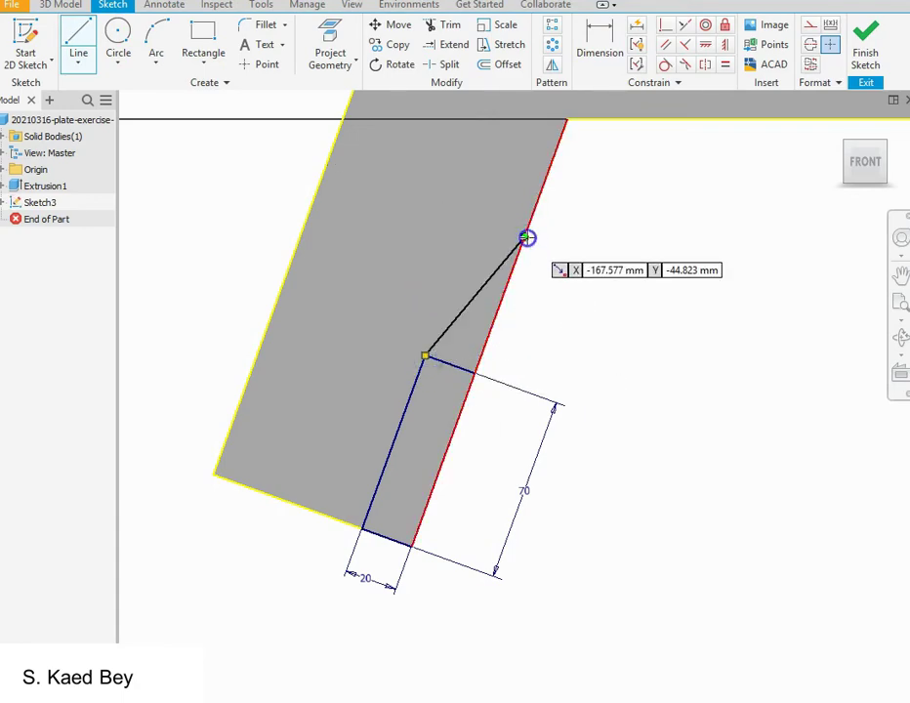
{"action": "left_click", "coordinate": [475, 374]}
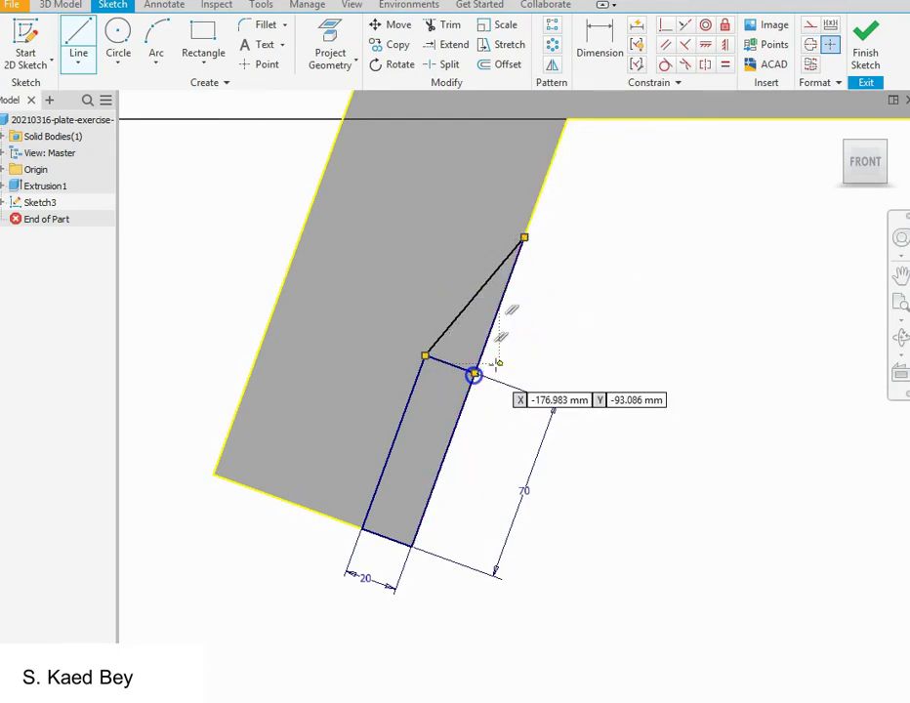
{"action": "right_click", "coordinate": [542, 335]}
{"action": "left_click", "coordinate": [587, 331]}
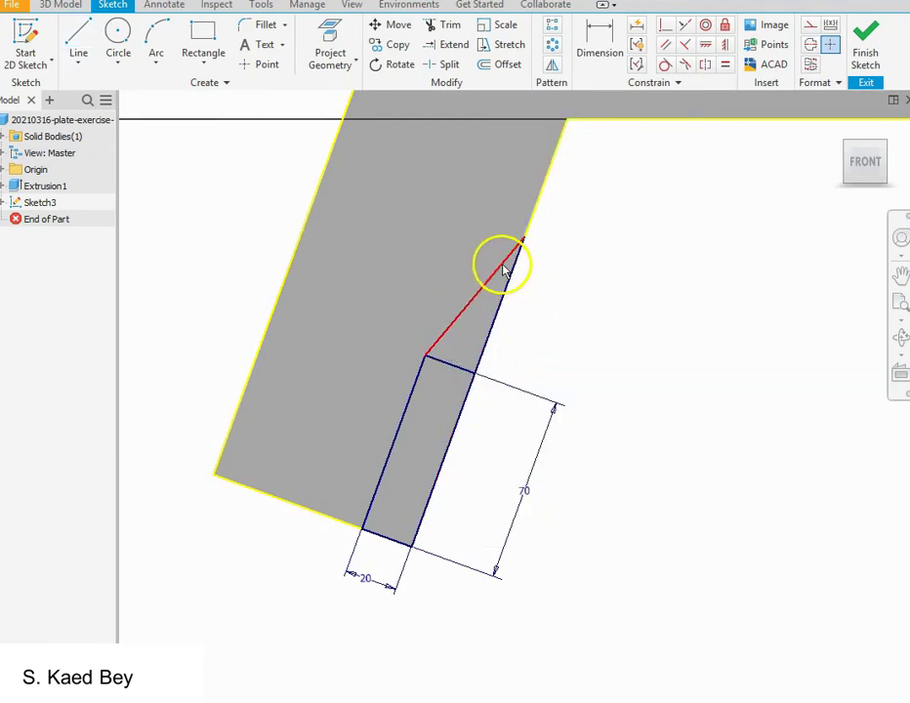
Add a 20-degree angular dimension between the slanted line and the triangle's side lying on the leg's inner edge.
{"action": "left_click", "coordinate": [600, 41]}
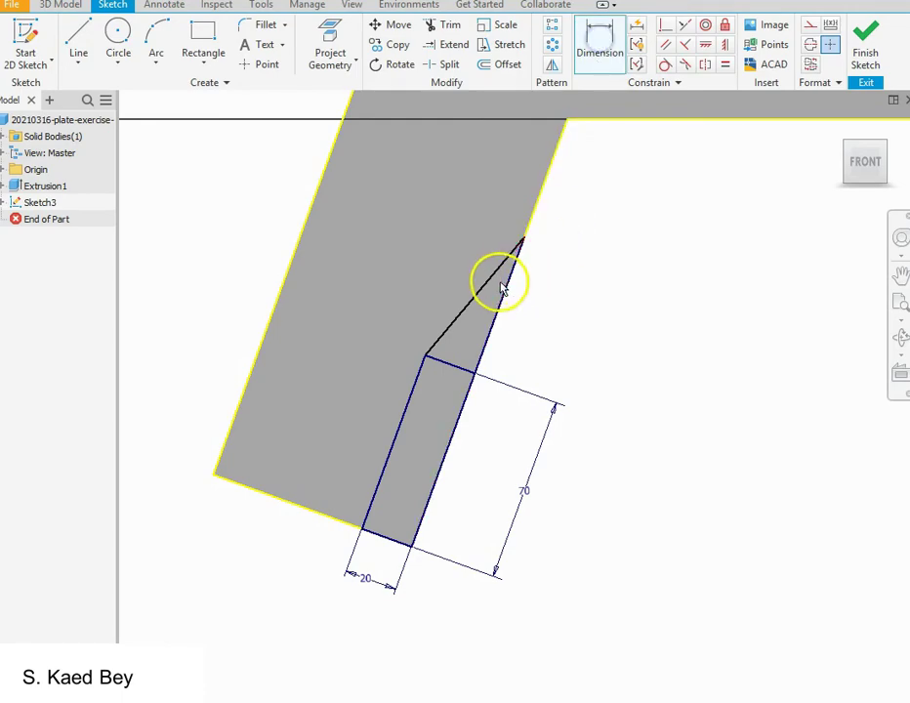
{"action": "left_click", "coordinate": [489, 280]}
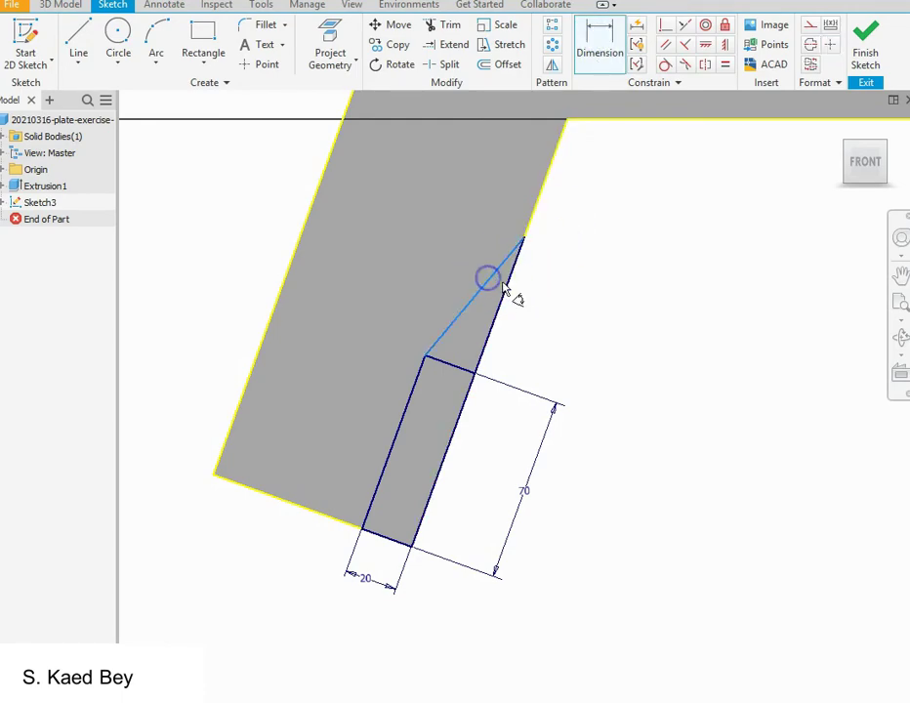
{"action": "left_click", "coordinate": [509, 281]}
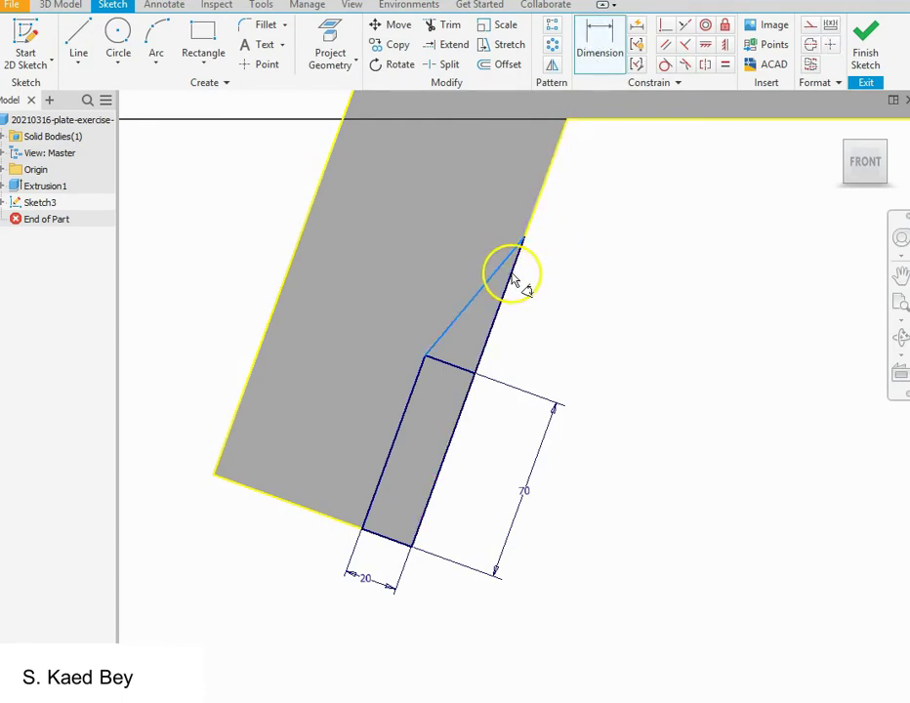
{"action": "right_click", "coordinate": [512, 280]}
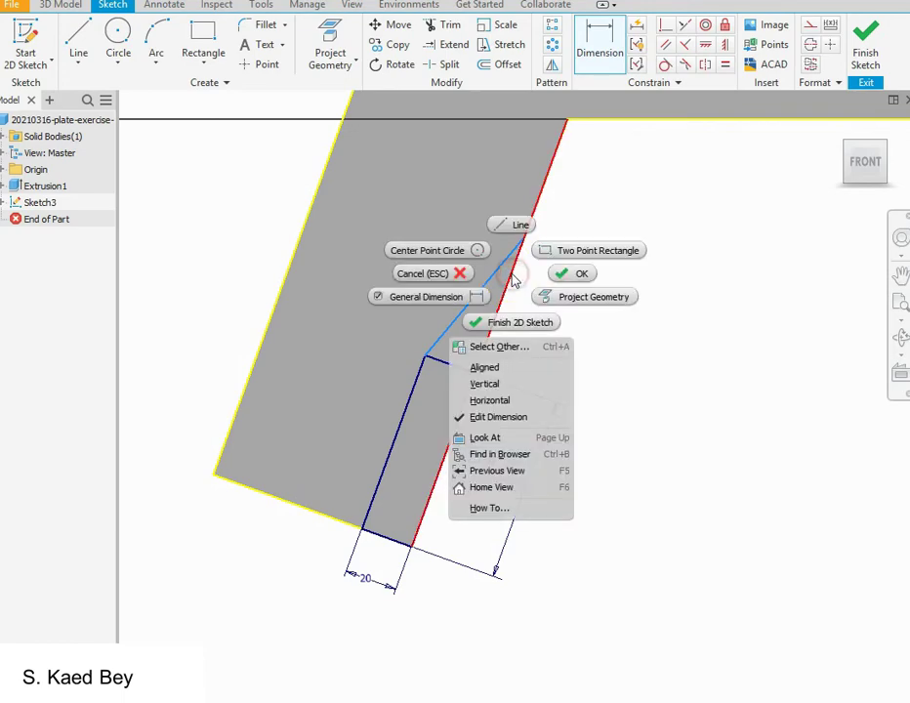
{"action": "left_click", "coordinate": [499, 346]}
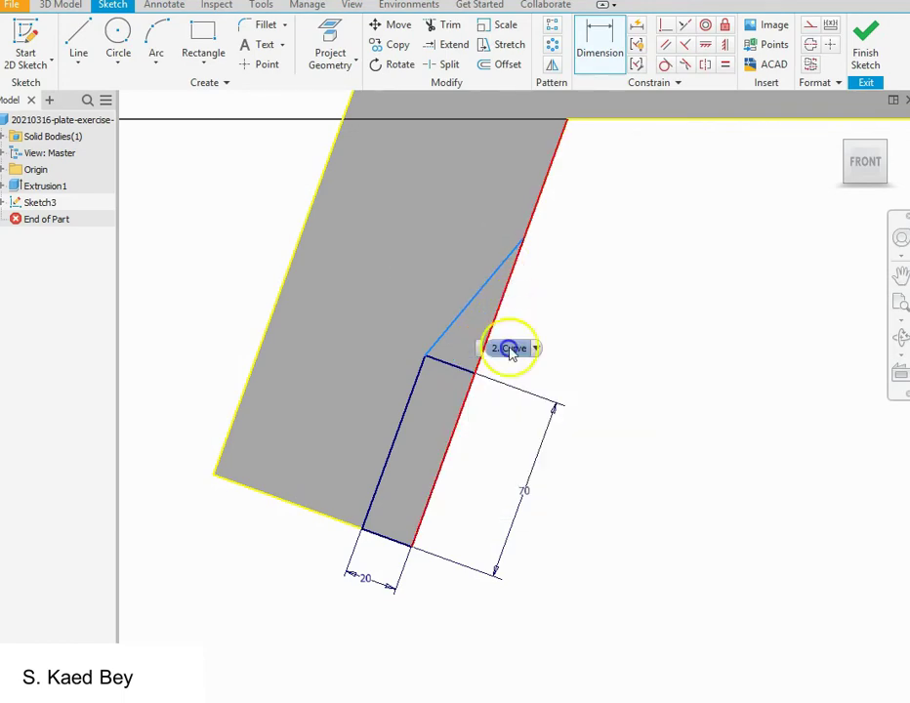
{"action": "left_click", "coordinate": [536, 348]}
{"action": "left_click", "coordinate": [537, 349]}
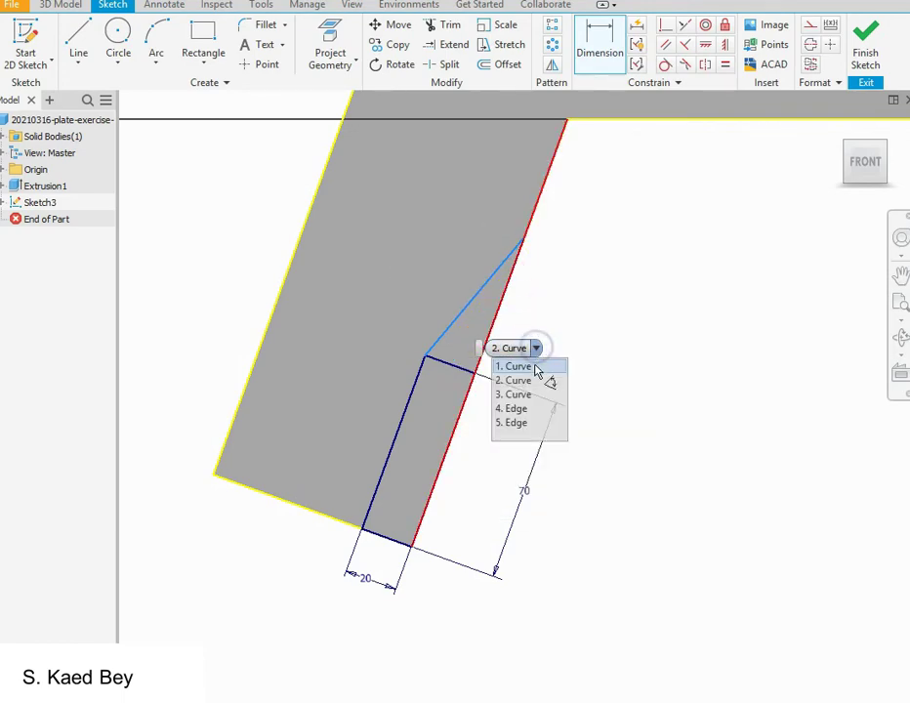
{"action": "left_click", "coordinate": [533, 399]}
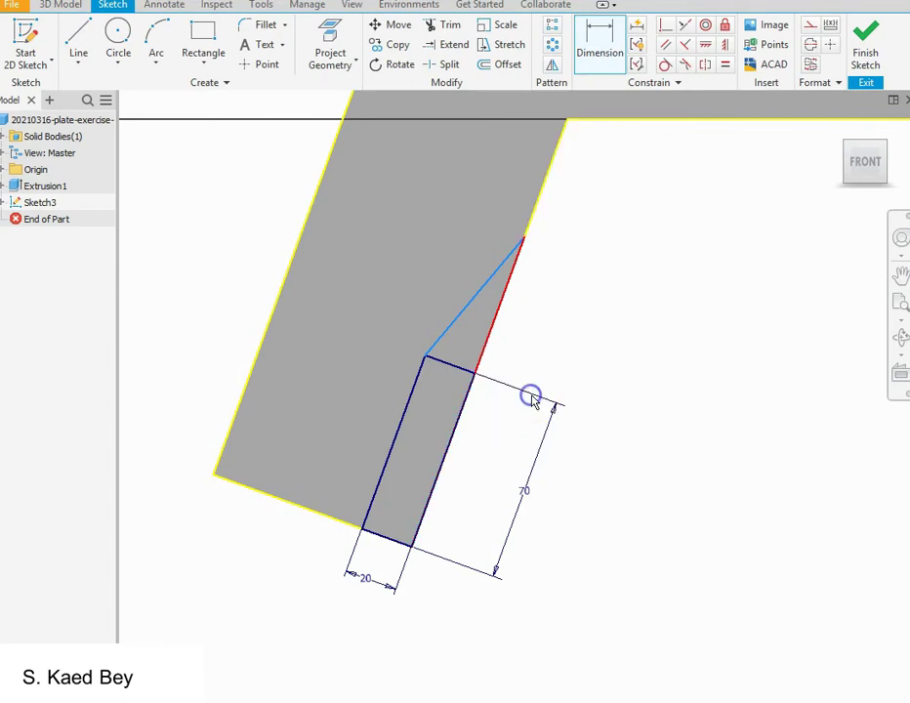
{"action": "left_click", "coordinate": [485, 308]}
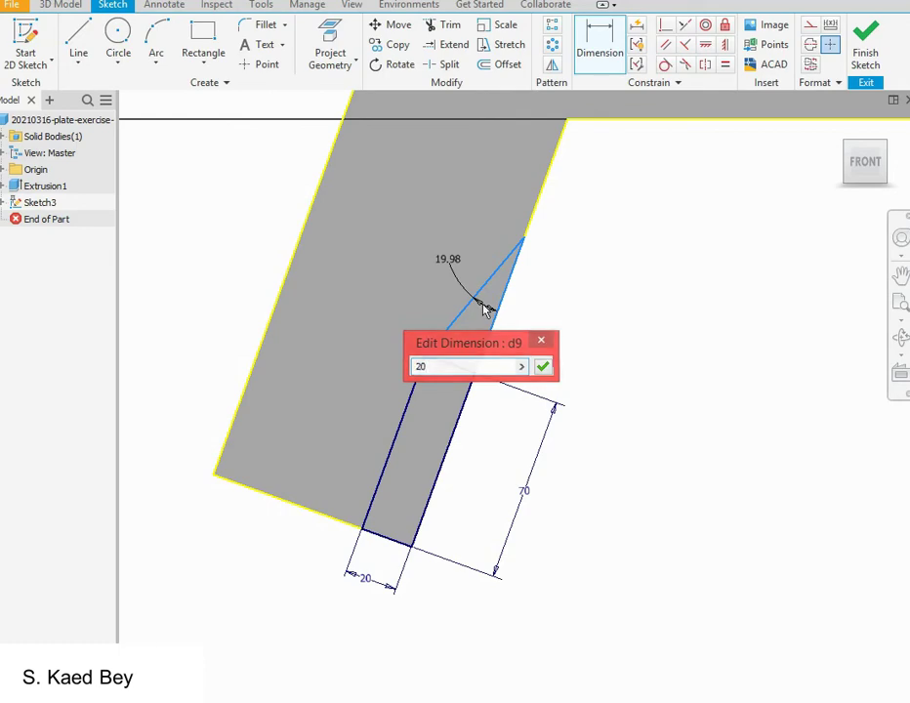
{"action": "key", "text": "Return"}
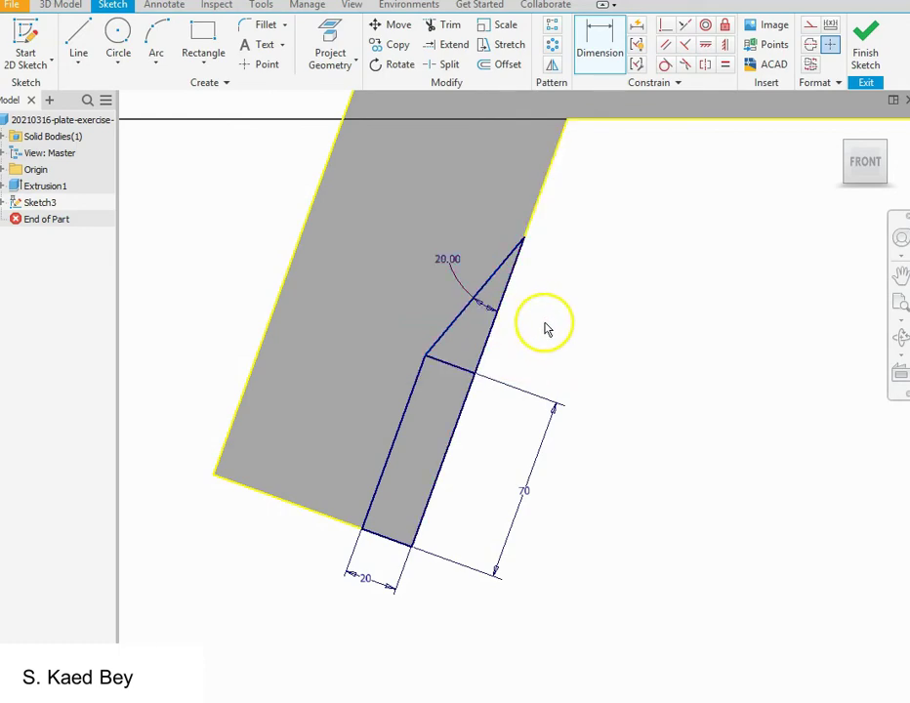
Sketch a line from the plate's upper outer corner to the leg's end edge, ending about 19 mm from the leg's outer end corner.
{"action": "scroll", "coordinate": [435, 359], "scroll_direction": "up", "scroll_amount": 5}
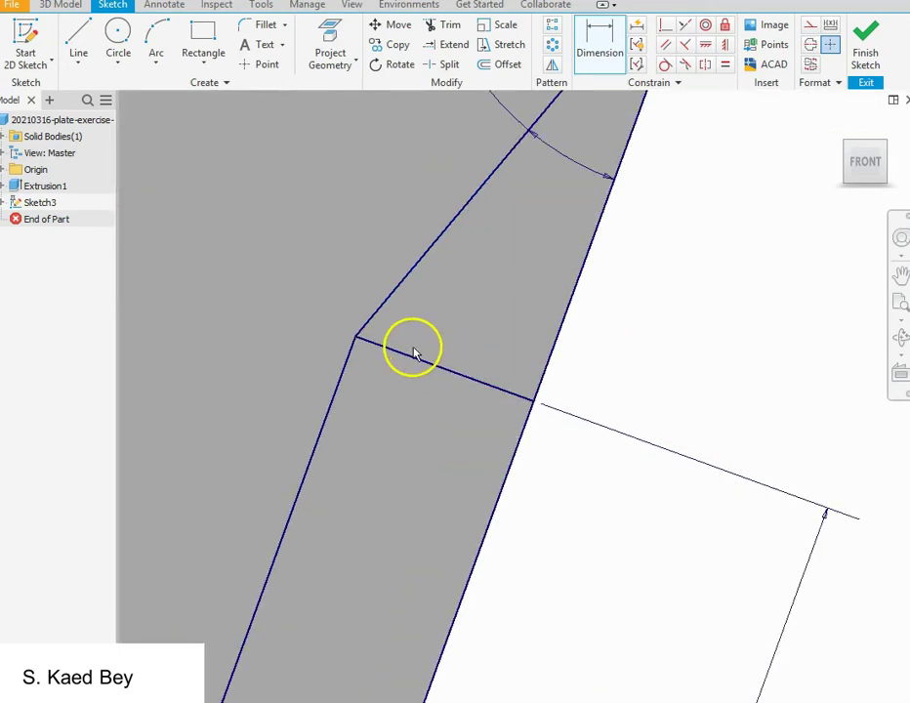
{"action": "scroll", "coordinate": [386, 354], "scroll_direction": "down", "scroll_amount": 4}
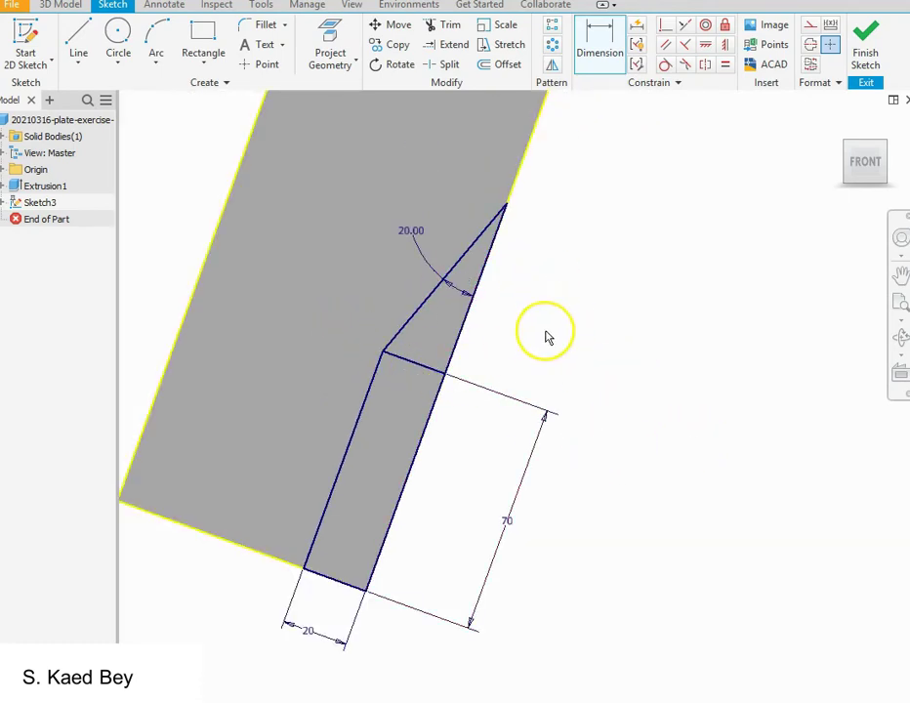
{"action": "scroll", "coordinate": [574, 364], "scroll_direction": "down", "scroll_amount": 3}
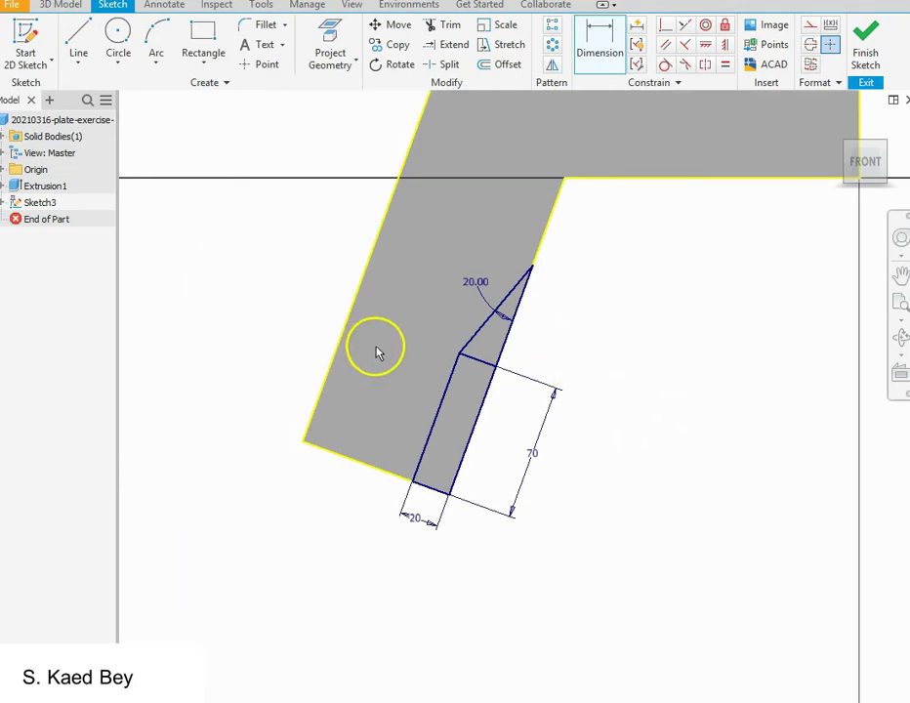
{"action": "scroll", "coordinate": [425, 387], "scroll_direction": "down", "scroll_amount": 2}
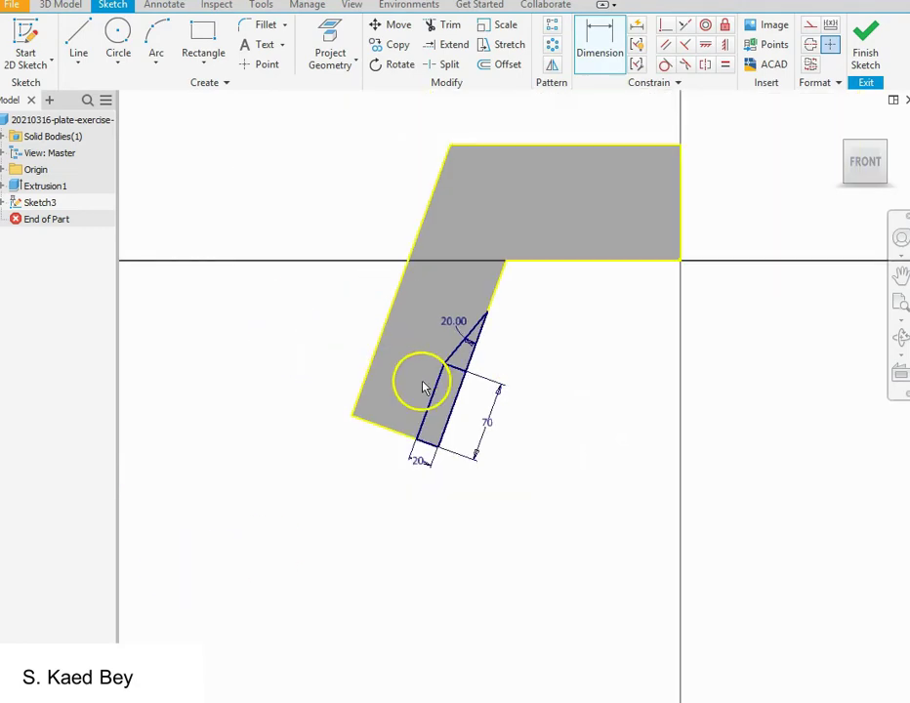
{"action": "scroll", "coordinate": [453, 151], "scroll_direction": "up", "scroll_amount": 3}
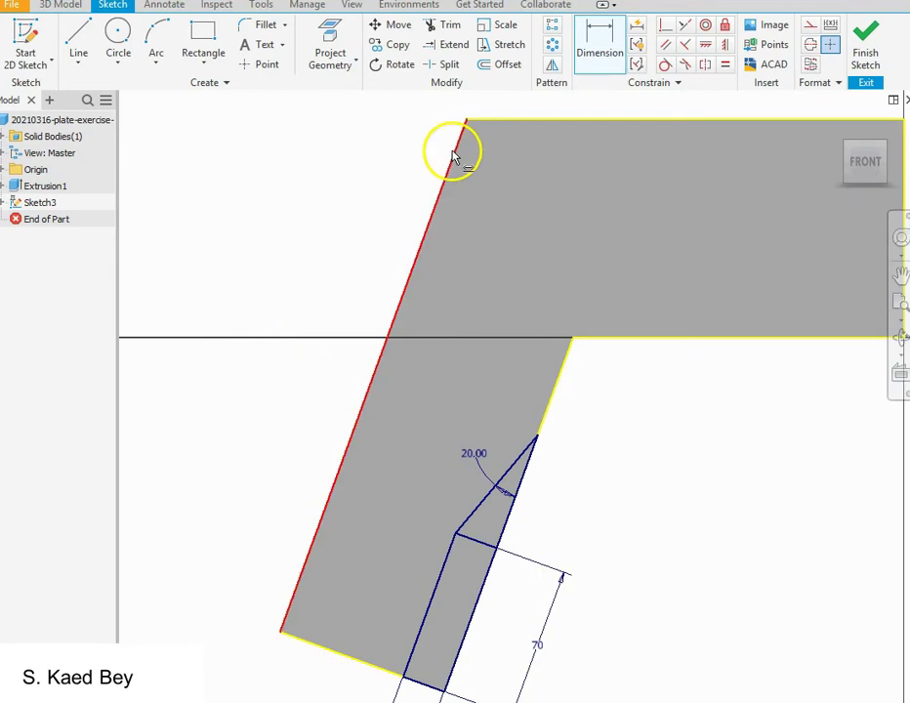
{"action": "left_click", "coordinate": [70, 35]}
{"action": "left_click", "coordinate": [280, 630]}
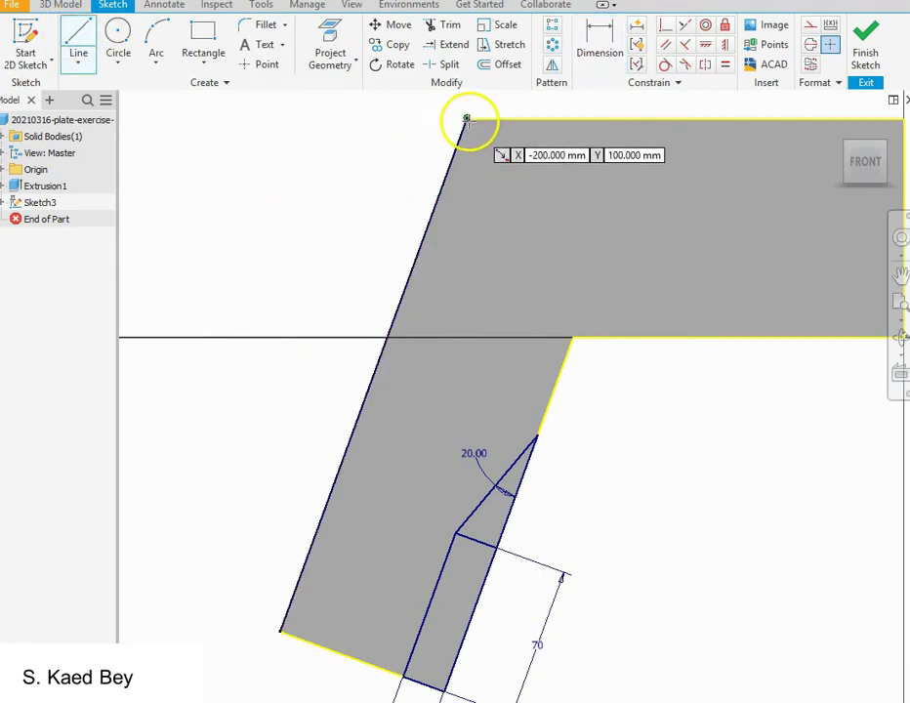
{"action": "left_click", "coordinate": [467, 120]}
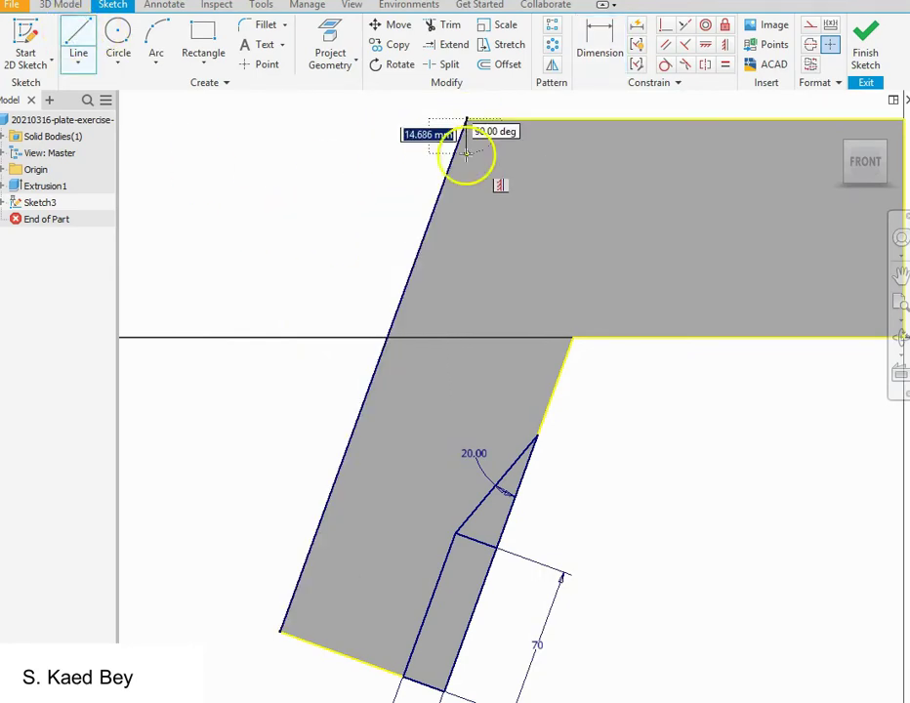
{"action": "left_click", "coordinate": [319, 645]}
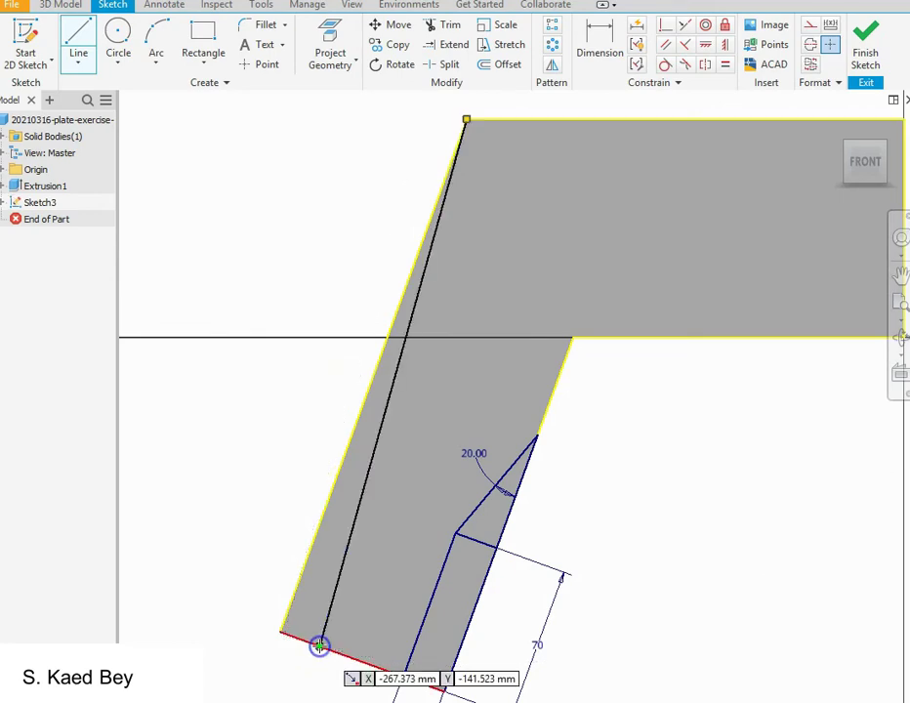
{"action": "left_click", "coordinate": [320, 645]}
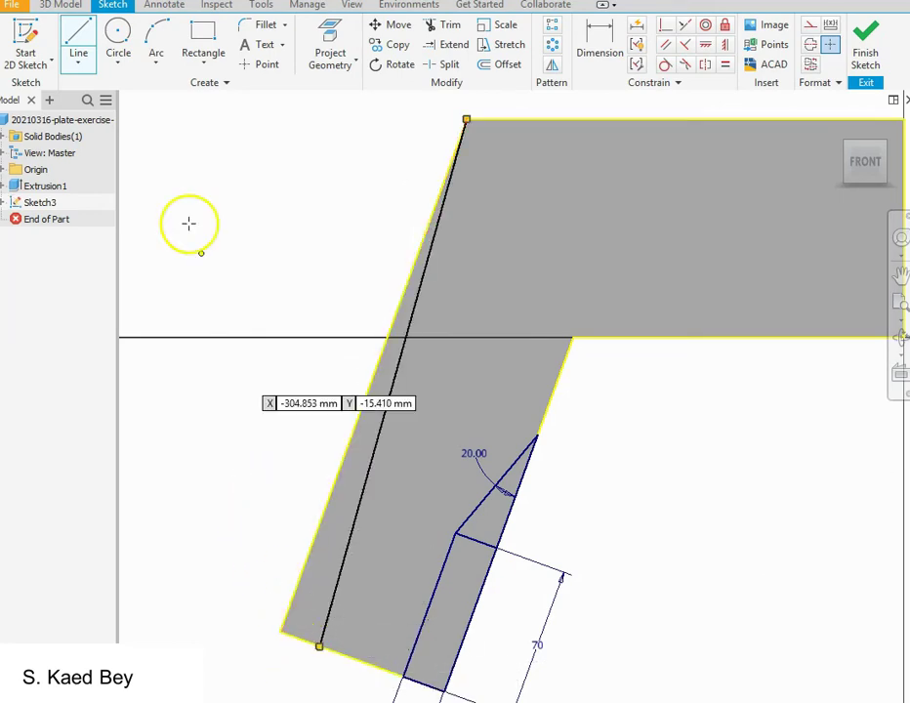
Close the thin triangle with lines along the leg's end edge and up its outer edge to the plate's upper outer corner.
{"action": "left_click", "coordinate": [319, 646]}
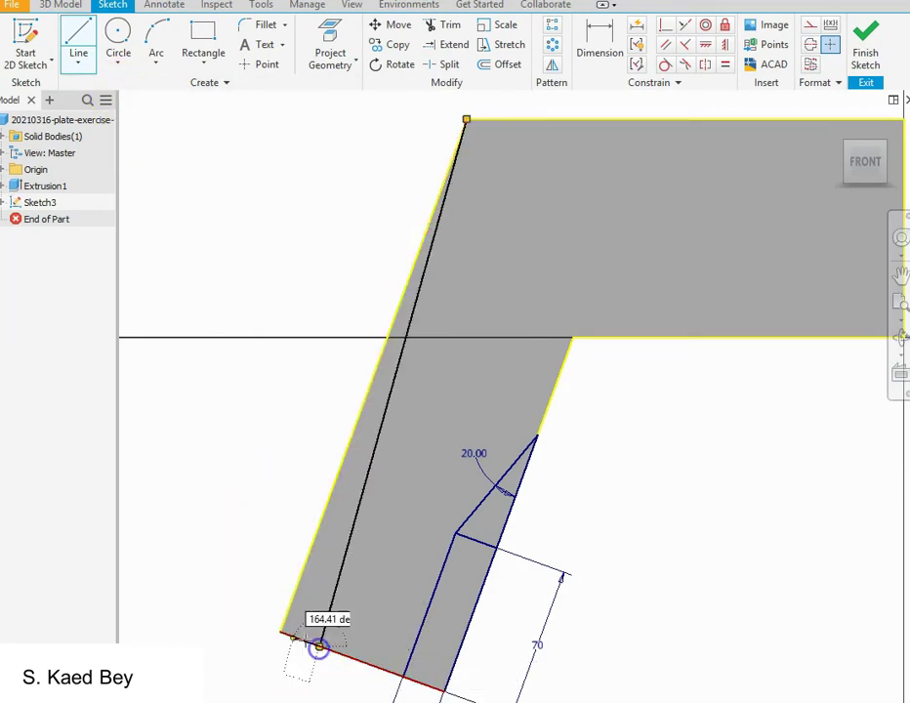
{"action": "left_click", "coordinate": [280, 633]}
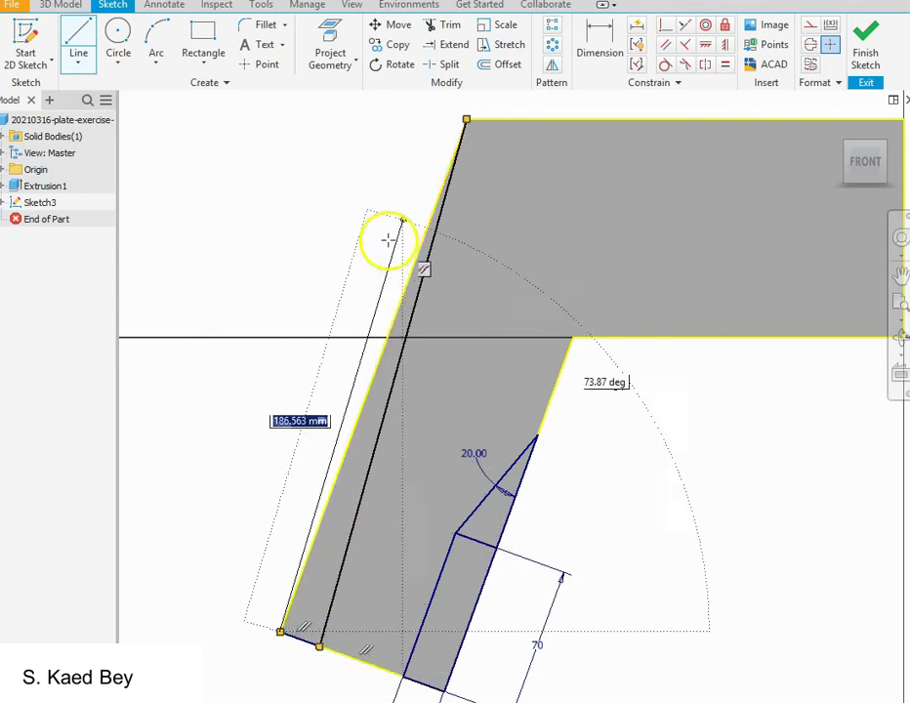
{"action": "left_click", "coordinate": [467, 117]}
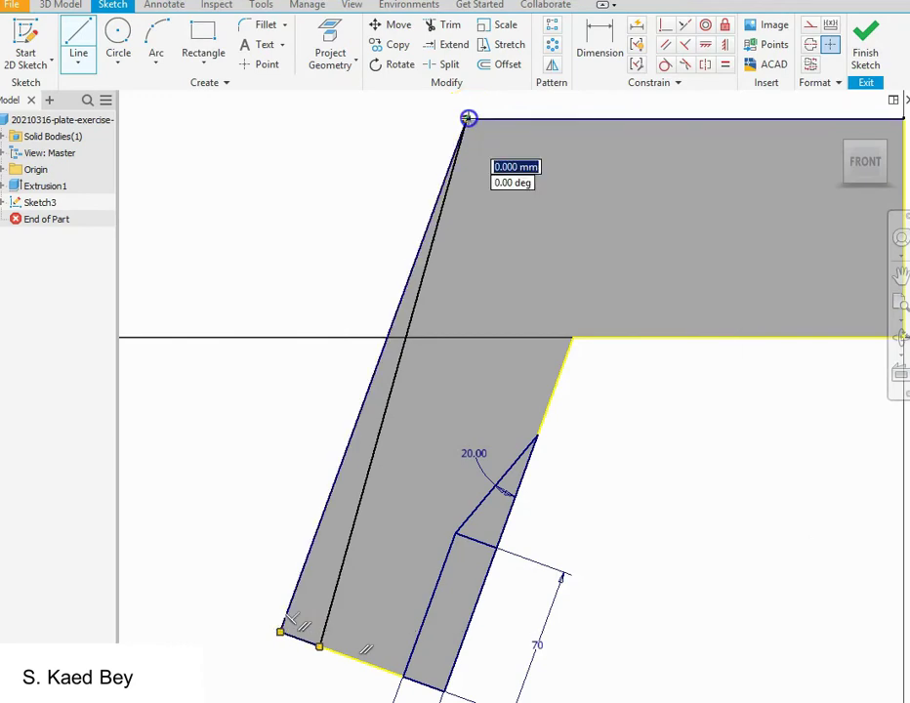
{"action": "right_click", "coordinate": [237, 429]}
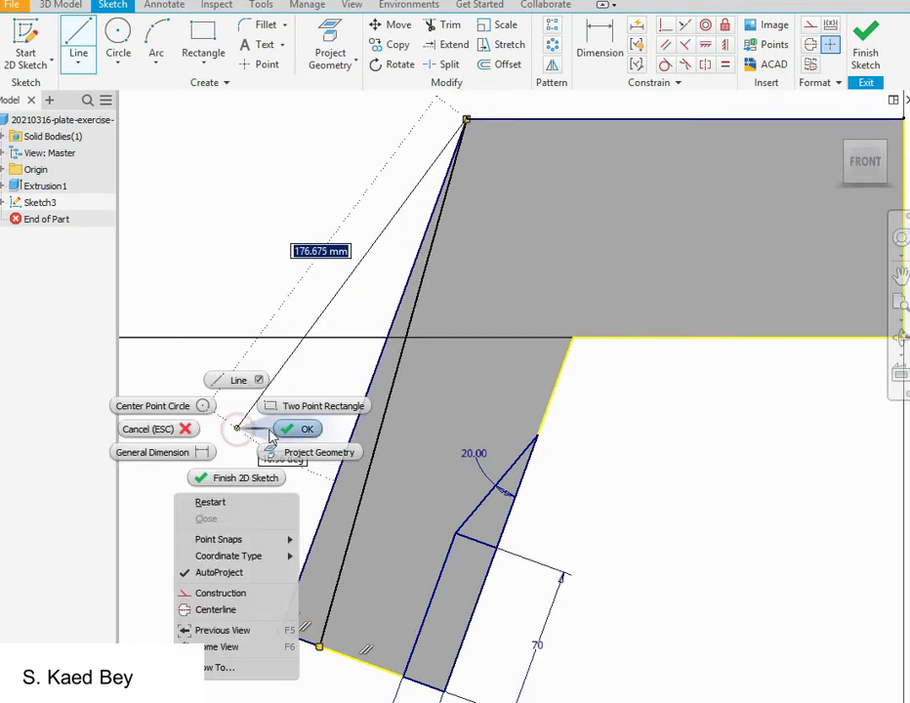
{"action": "left_click", "coordinate": [301, 429]}
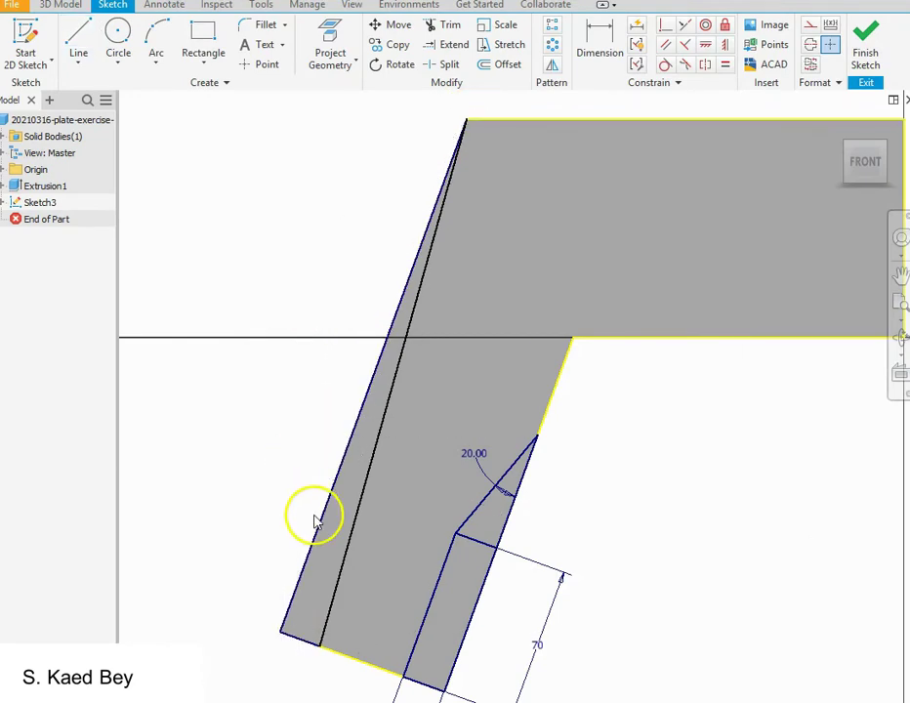
Add an aligned 10 mm dimension to the thin triangle's short side lying on the leg's end edge.
{"action": "left_click", "coordinate": [596, 39]}
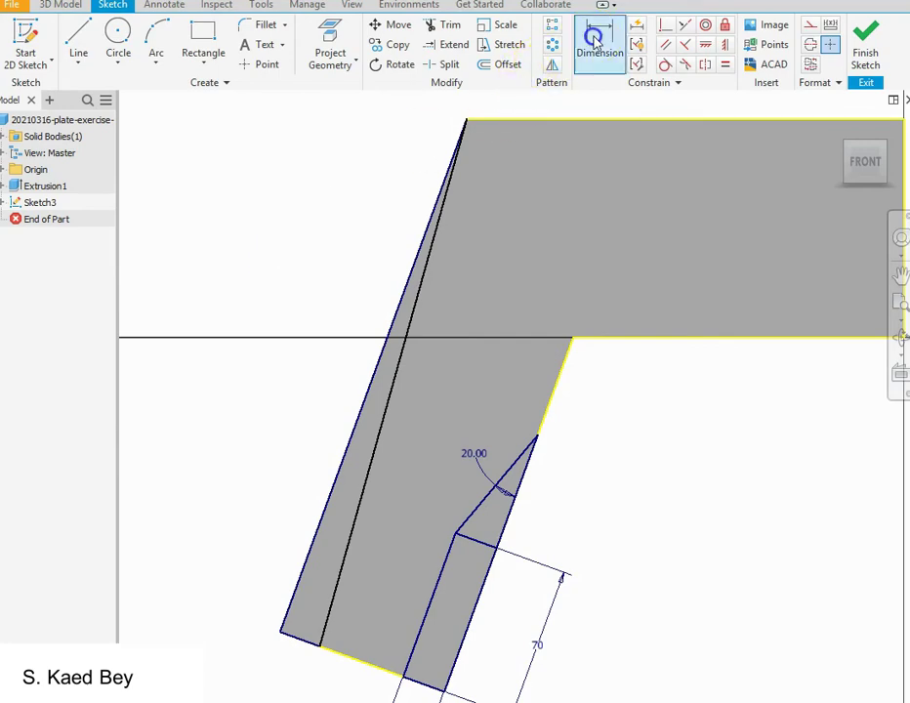
{"action": "right_click", "coordinate": [301, 644]}
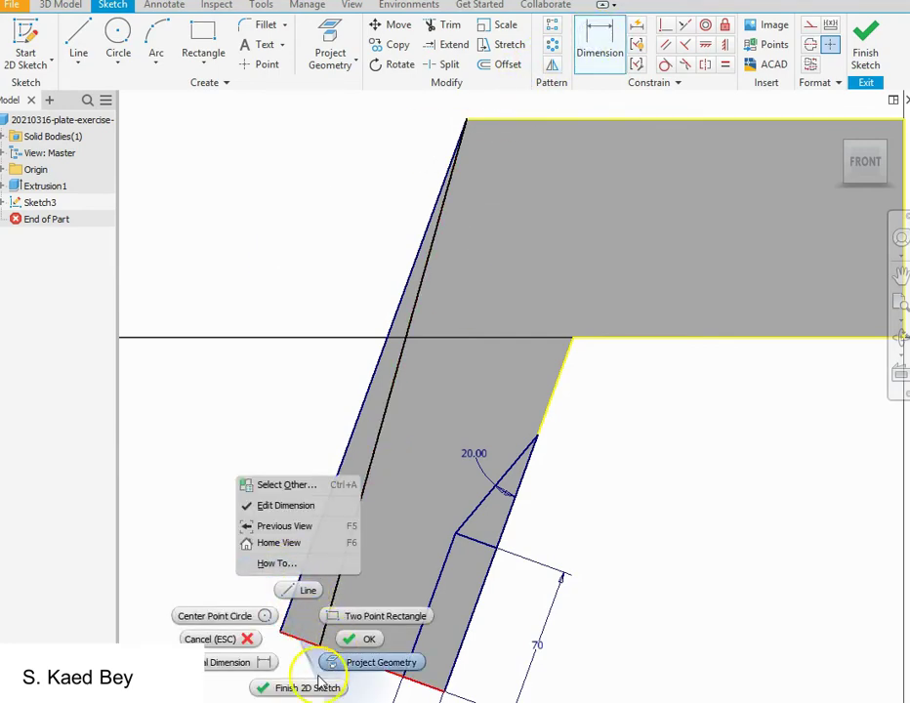
{"action": "left_click", "coordinate": [283, 484]}
{"action": "left_click", "coordinate": [321, 653]}
{"action": "left_click", "coordinate": [314, 488]}
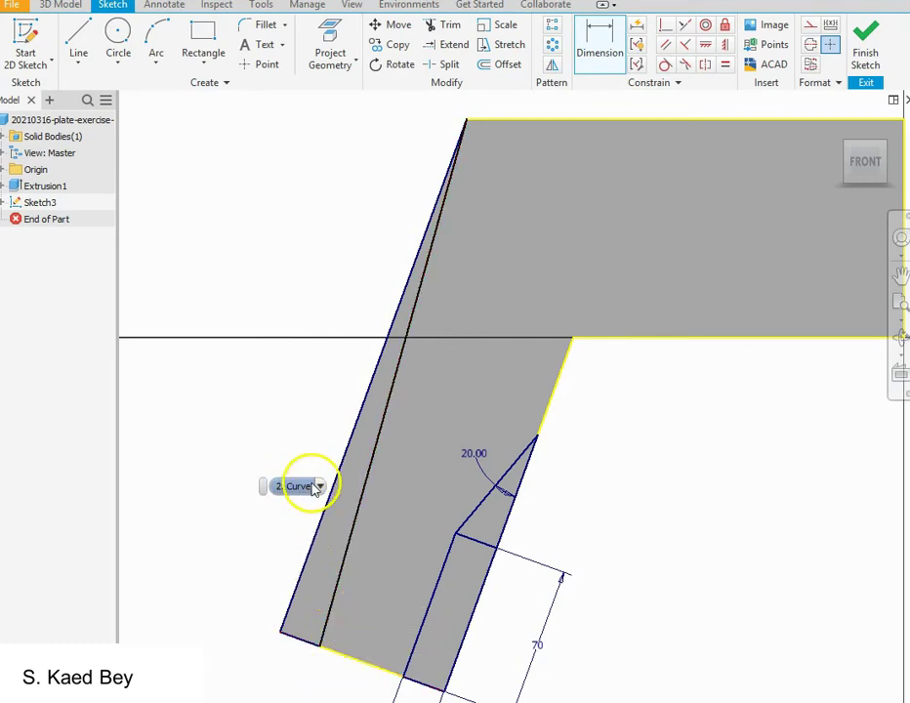
{"action": "left_click", "coordinate": [318, 487]}
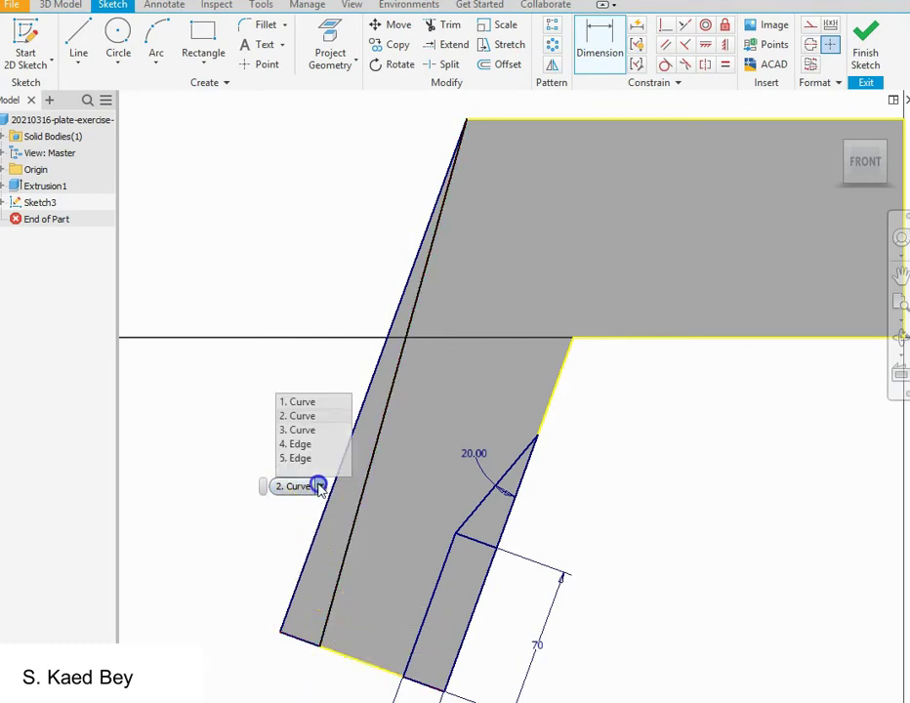
{"action": "left_click", "coordinate": [297, 432]}
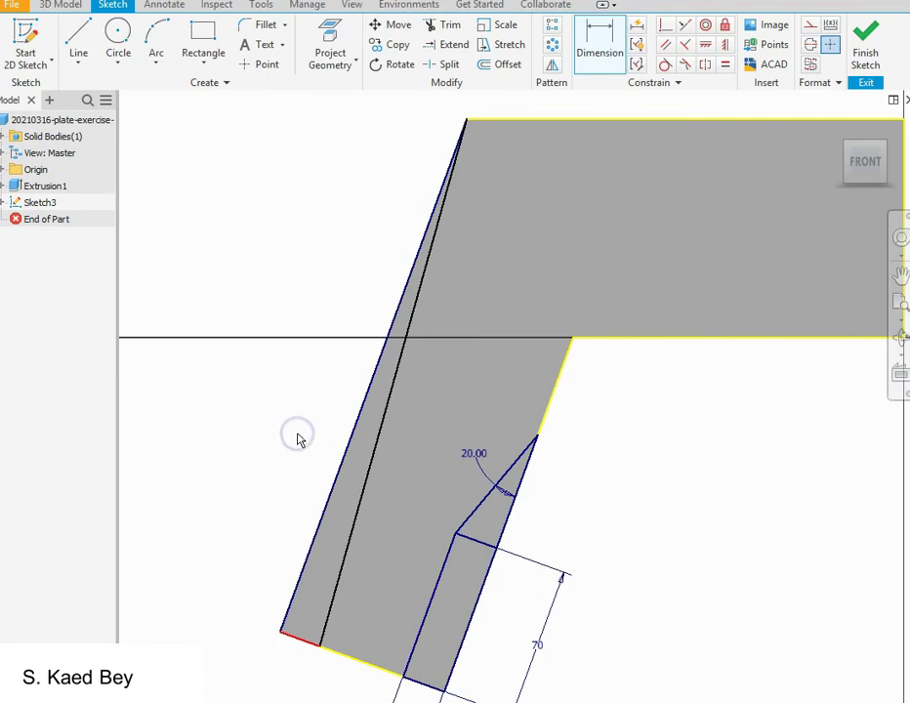
{"action": "left_click", "coordinate": [291, 664]}
{"action": "right_click", "coordinate": [291, 664]}
{"action": "left_click", "coordinate": [260, 448]}
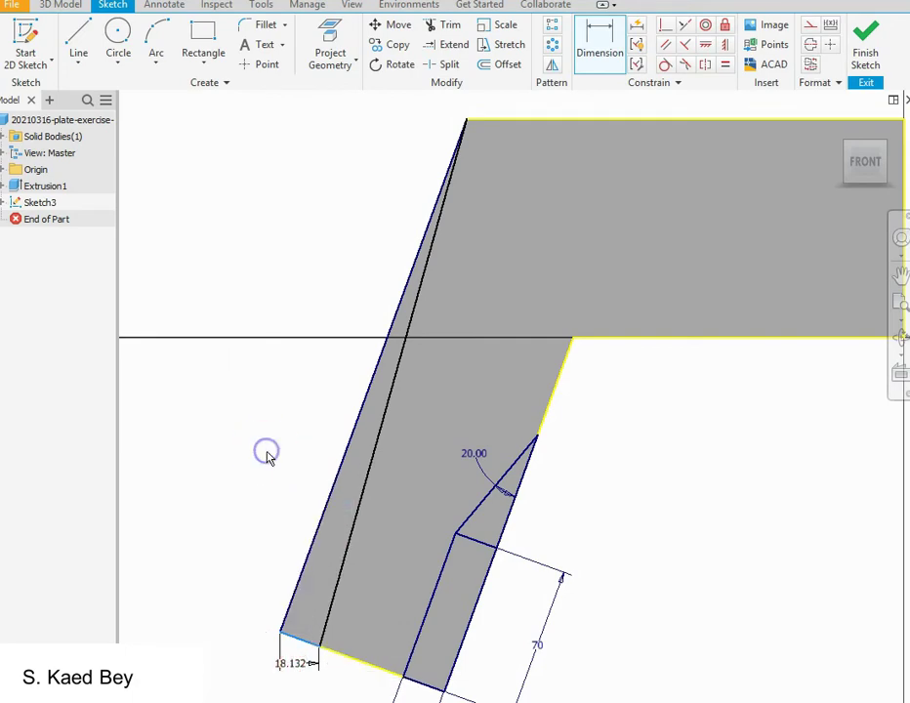
{"action": "left_click", "coordinate": [286, 685]}
{"action": "left_click", "coordinate": [281, 690]}
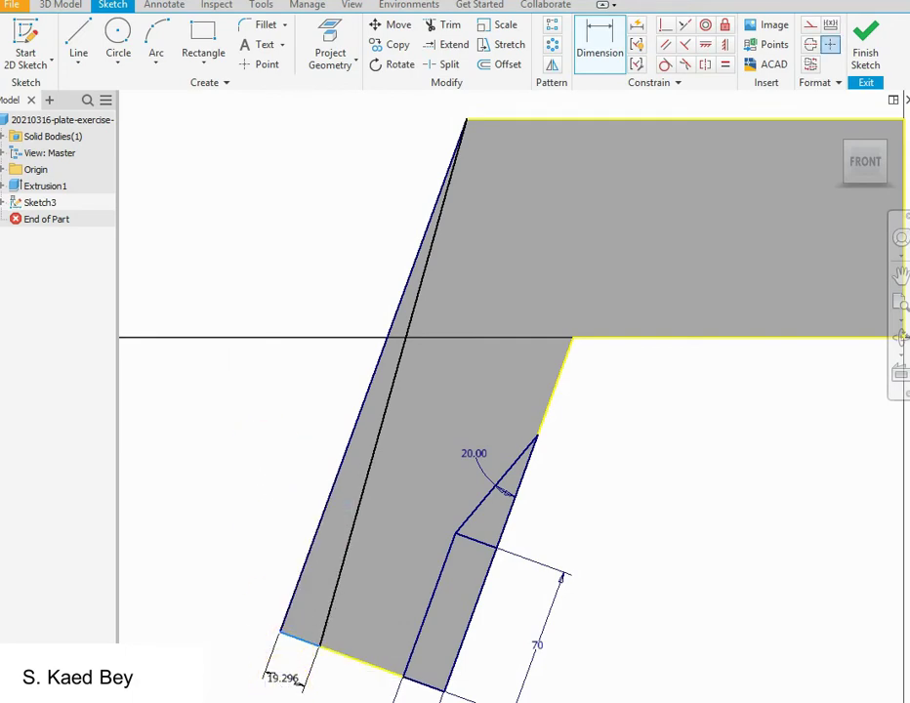
{"action": "type", "text": "10"}
{"action": "key", "text": "Return"}
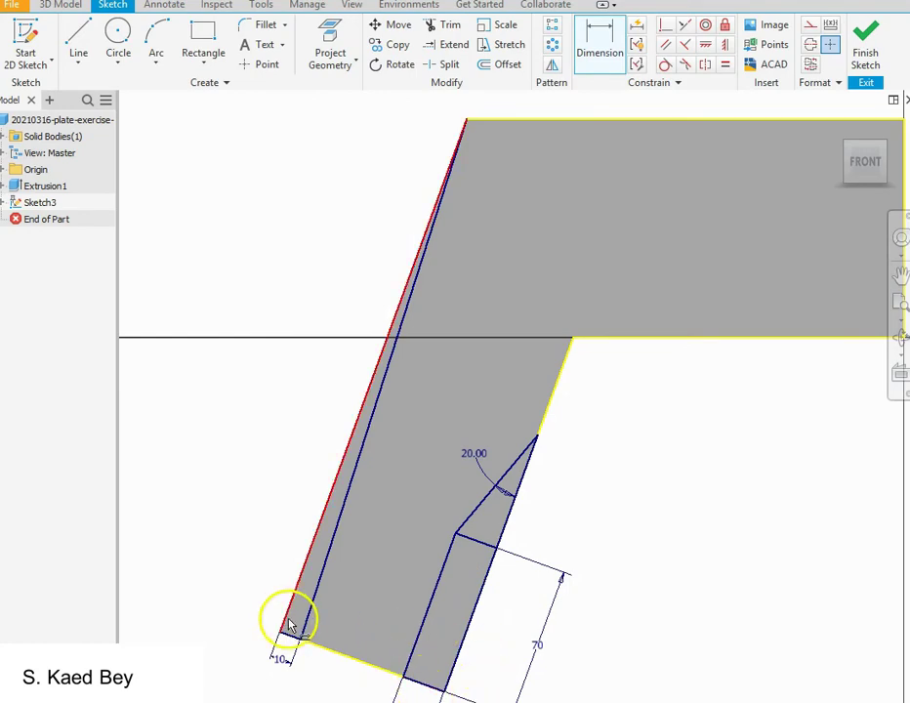
Finish the sketch and cut the rectangle, the slanted triangle and the thin outer taper 10 mm deep through the plate with Extrude.
{"action": "left_click", "coordinate": [867, 39]}
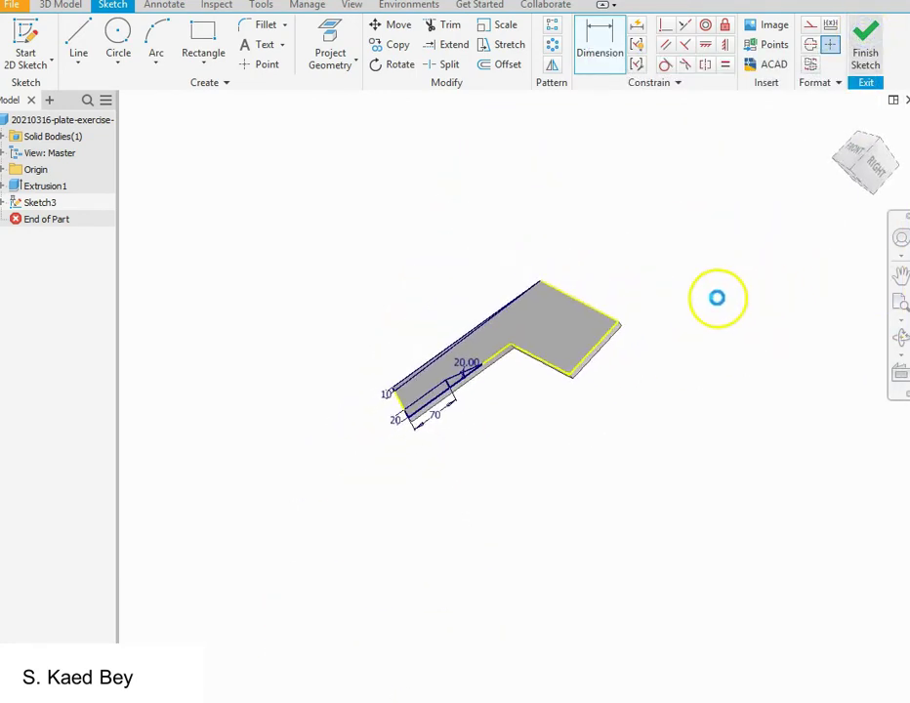
{"action": "scroll", "coordinate": [412, 386], "scroll_direction": "up", "scroll_amount": 5}
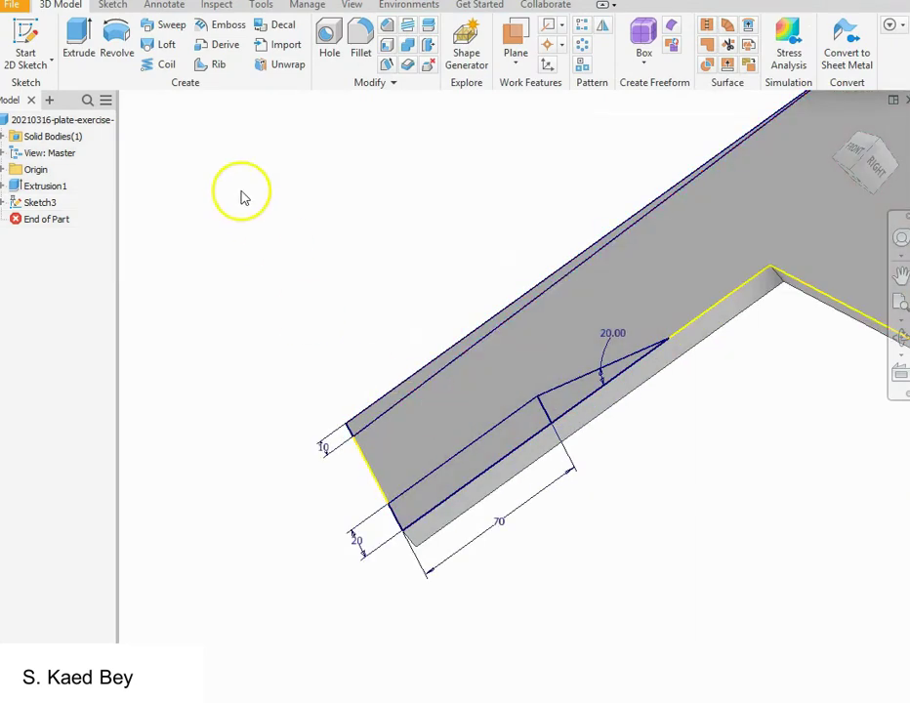
{"action": "left_click", "coordinate": [80, 49]}
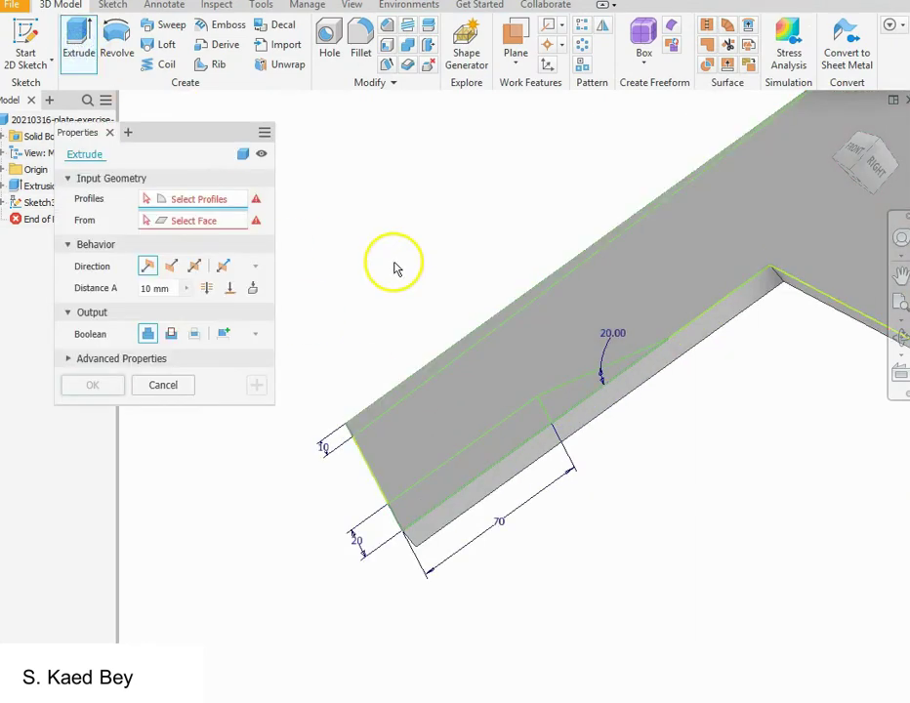
{"action": "left_click", "coordinate": [532, 430]}
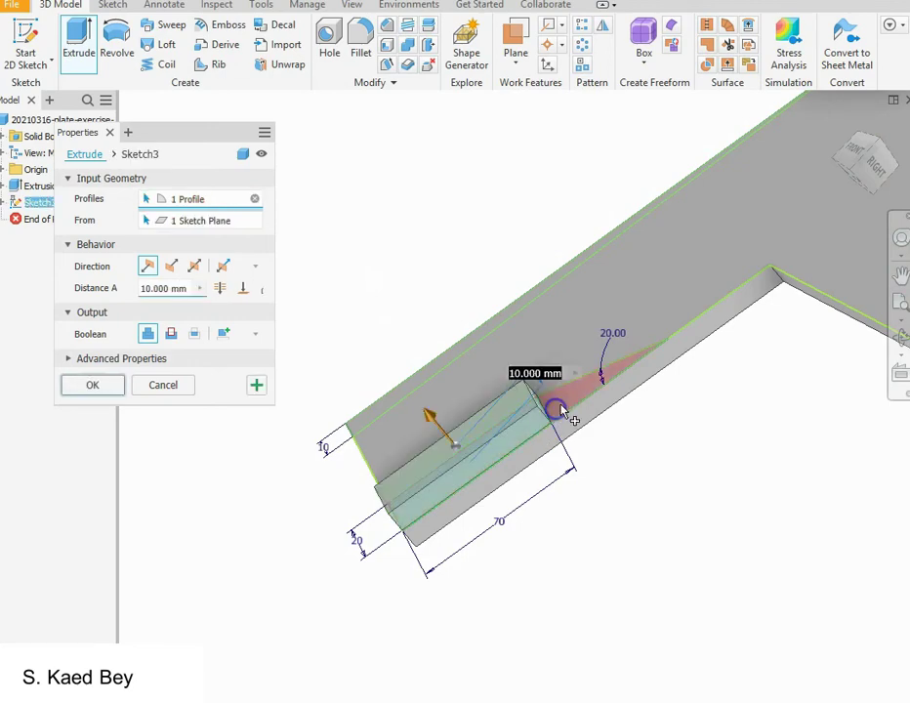
{"action": "left_click", "coordinate": [570, 399]}
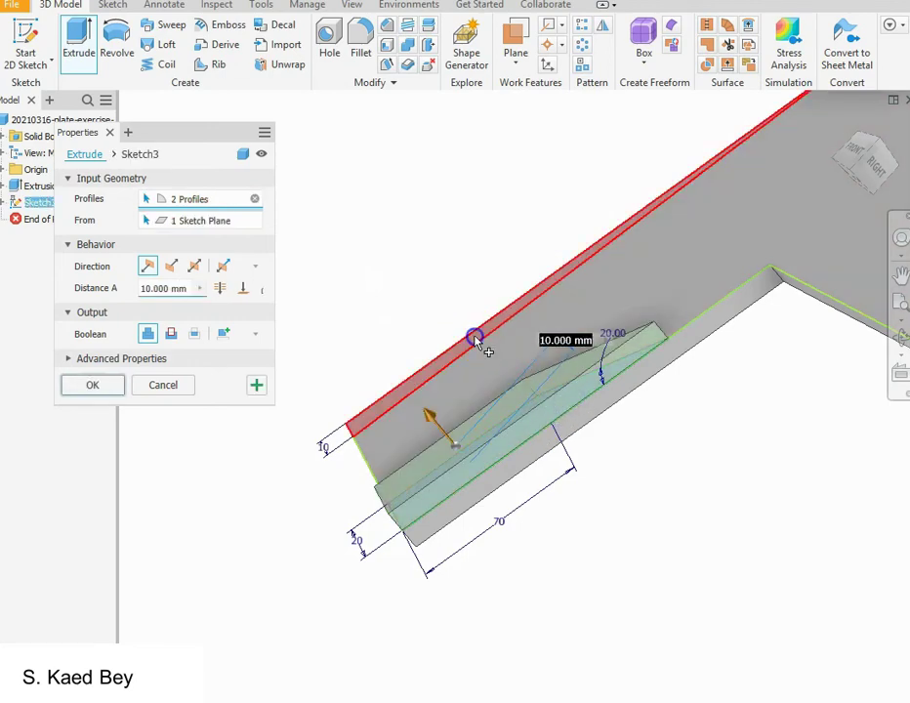
{"action": "left_click", "coordinate": [475, 342]}
{"action": "left_click", "coordinate": [180, 290]}
{"action": "left_click", "coordinate": [171, 334]}
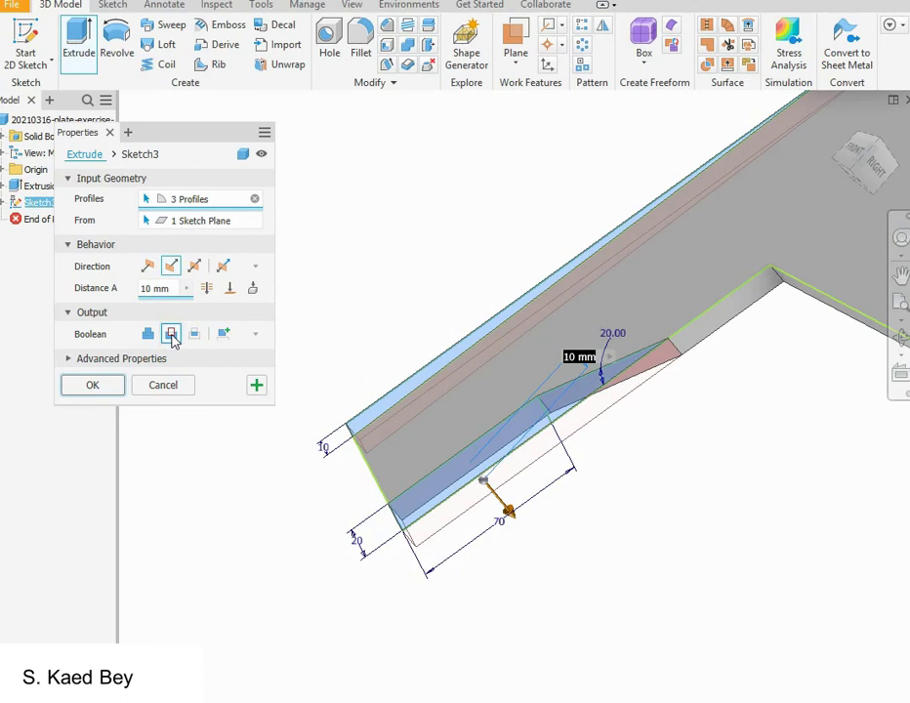
{"action": "left_click", "coordinate": [106, 388]}
Start a new 2D sketch on the large front face of the cut plate.
{"action": "key", "text": "F6"}
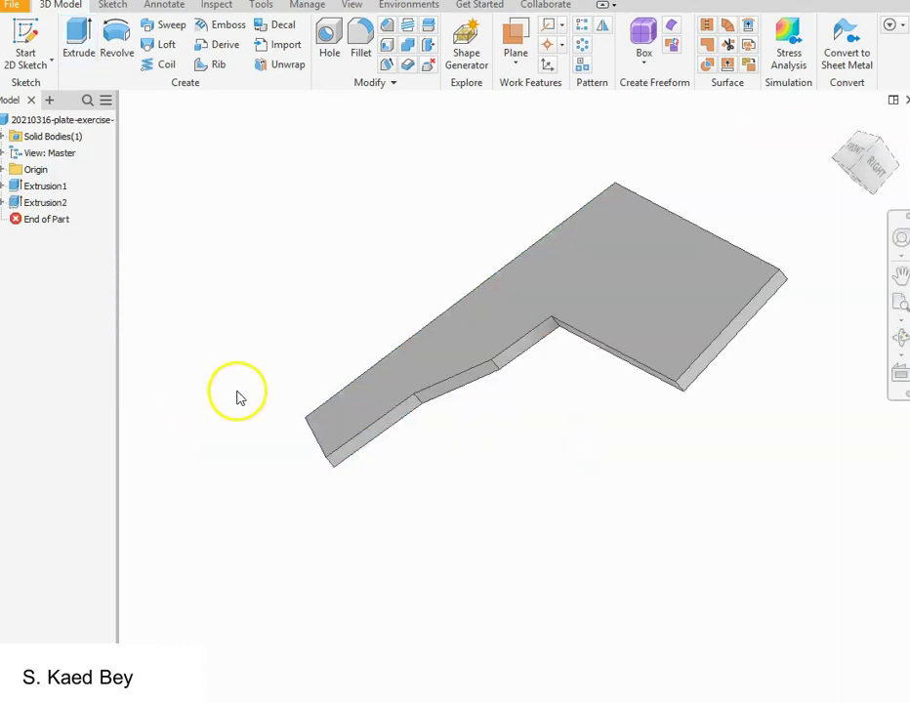
{"action": "left_click", "coordinate": [900, 337]}
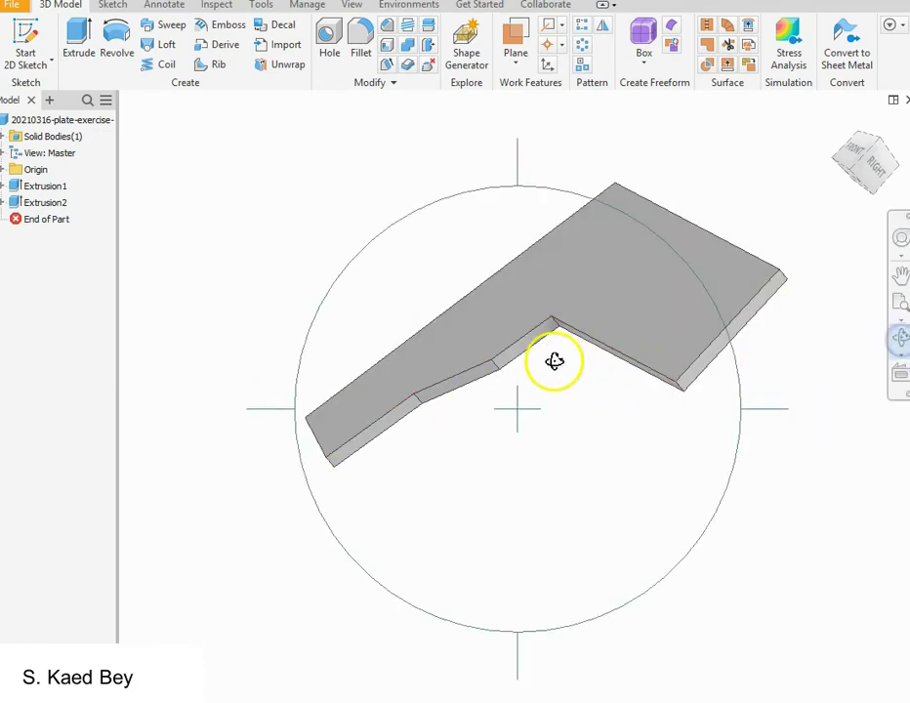
{"action": "left_click_drag", "start_coordinate": [555, 361], "coordinate": [683, 380]}
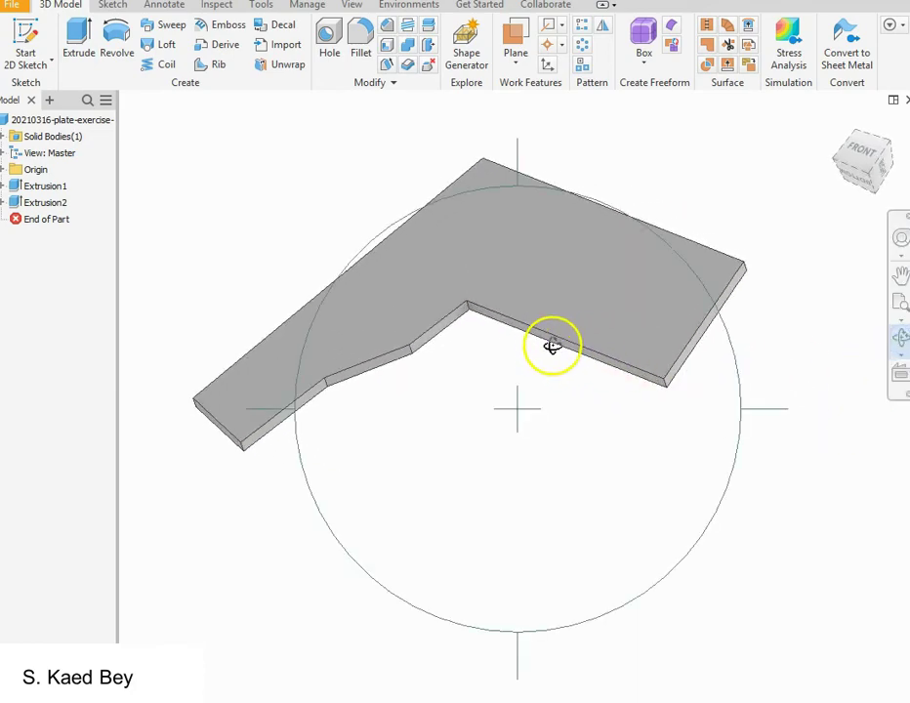
{"action": "left_click_drag", "start_coordinate": [553, 342], "coordinate": [416, 475]}
{"action": "key", "text": "Escape"}
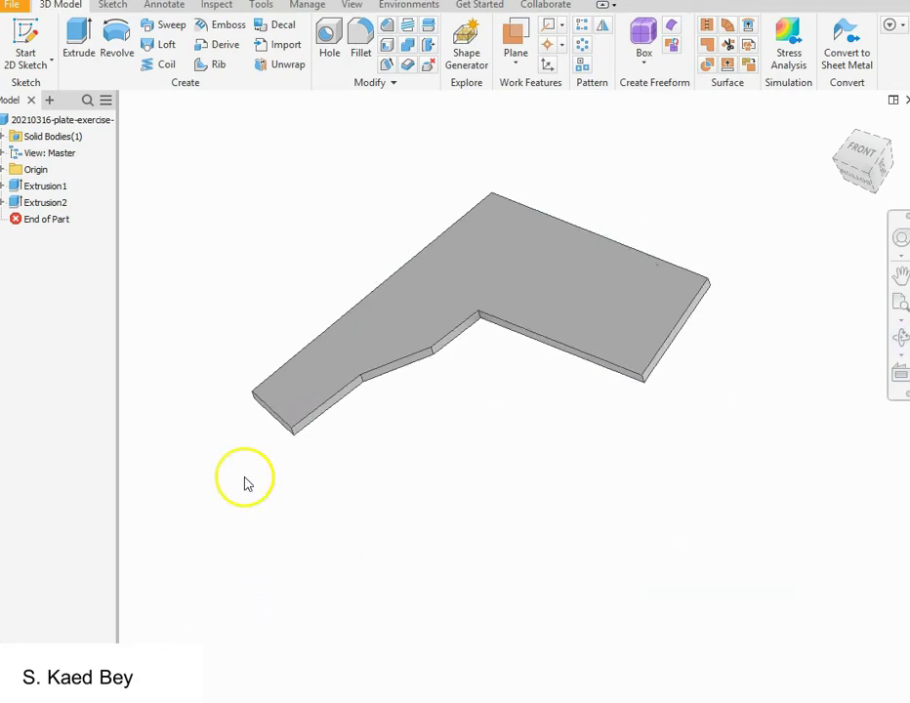
{"action": "left_click", "coordinate": [39, 37]}
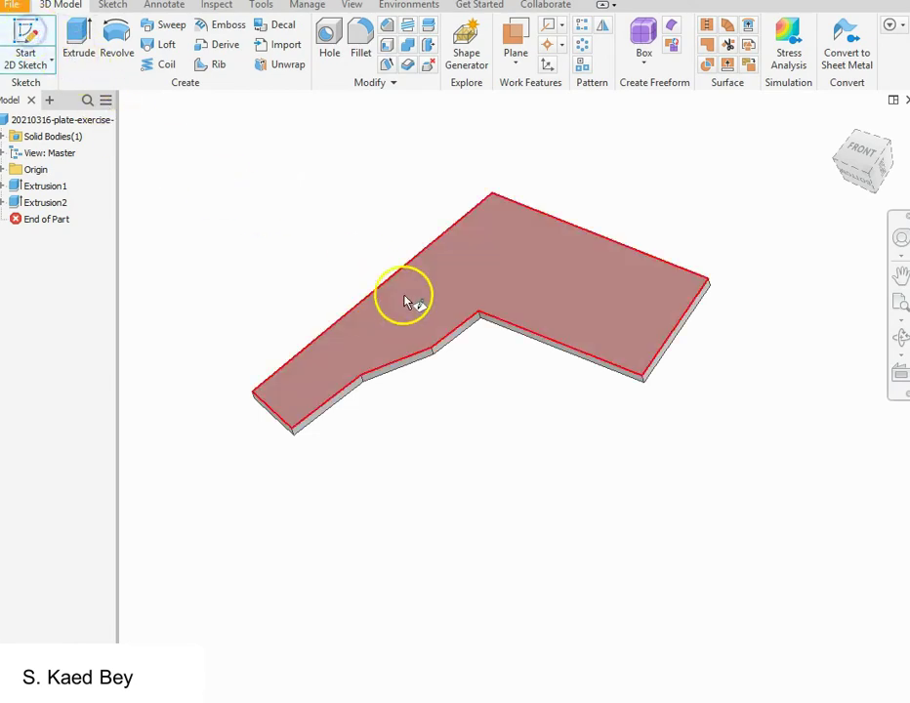
{"action": "left_click", "coordinate": [425, 307]}
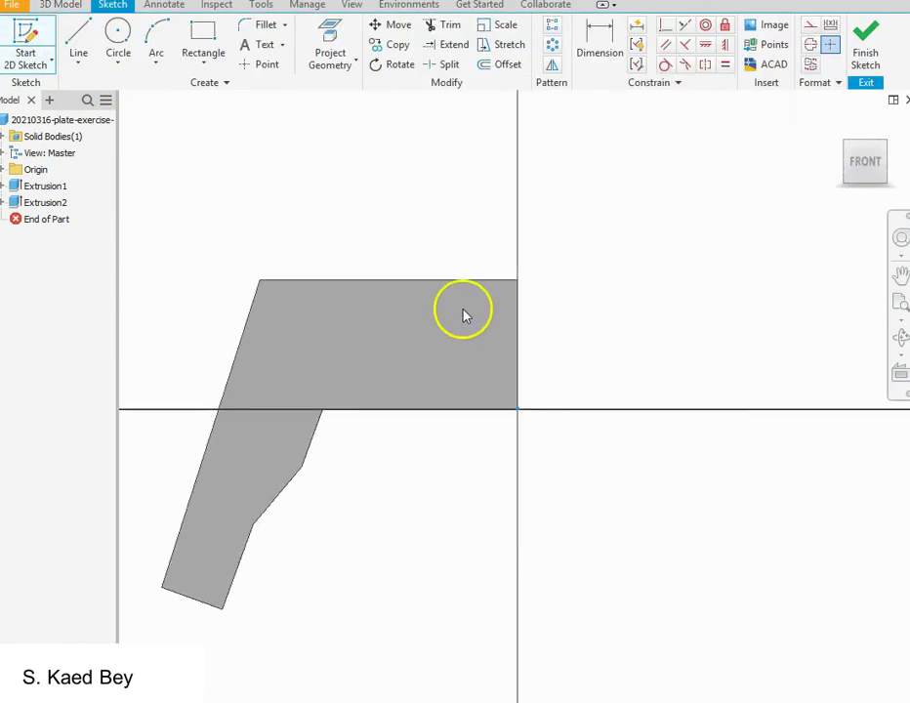
Place sketch points near the leg's end, about 22 mm from its outer edge, and about 46 mm below the plate's upper edge near its right end.
{"action": "scroll", "coordinate": [588, 266], "scroll_direction": "down", "scroll_amount": 3}
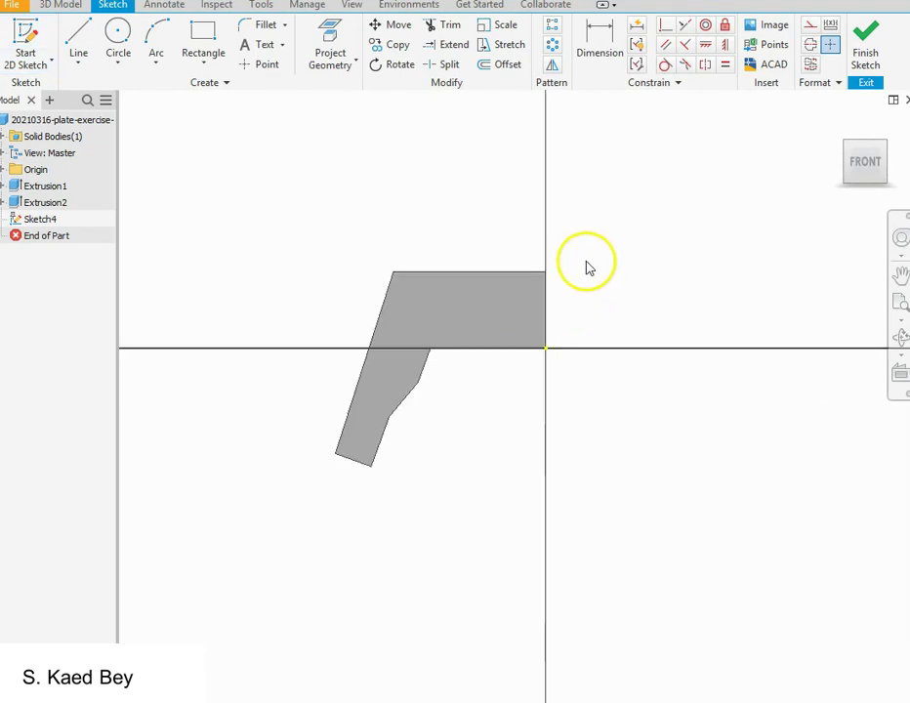
{"action": "left_click", "coordinate": [265, 64]}
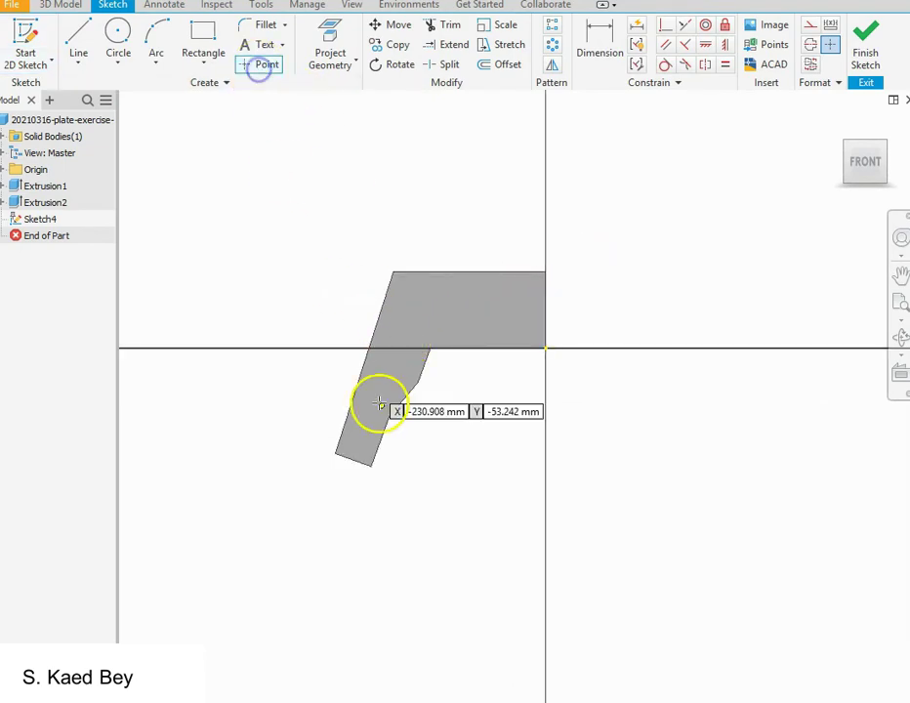
{"action": "scroll", "coordinate": [386, 436], "scroll_direction": "up", "scroll_amount": 2}
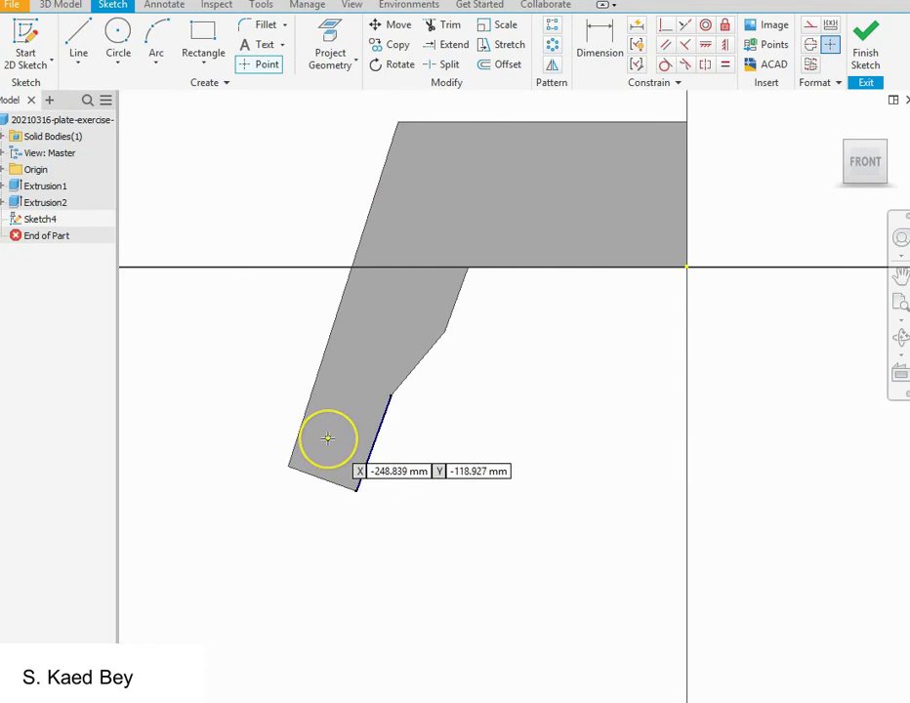
{"action": "left_click", "coordinate": [329, 436]}
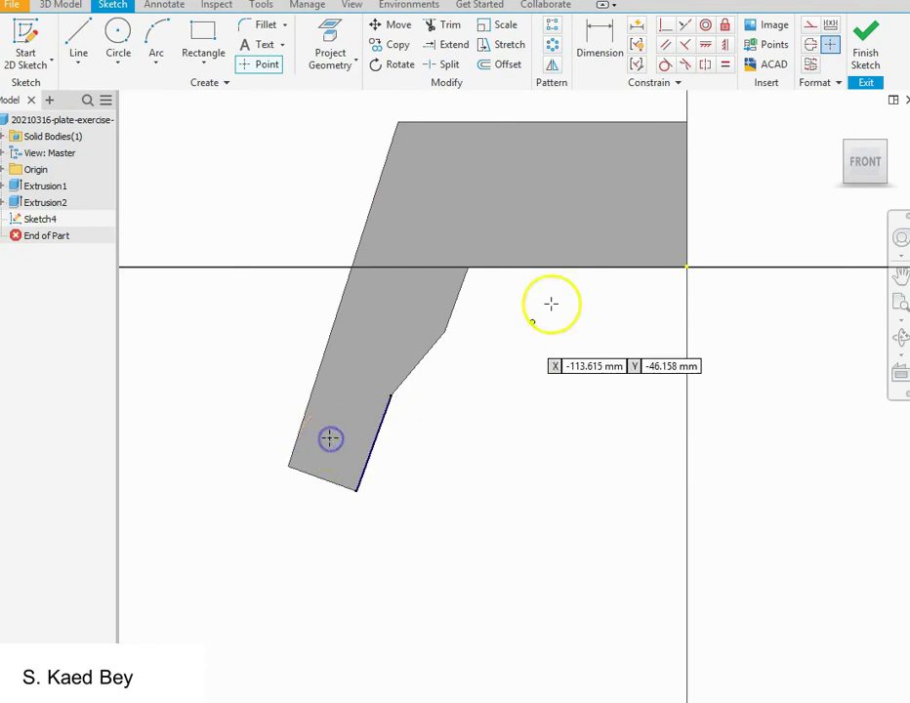
{"action": "left_click", "coordinate": [620, 189]}
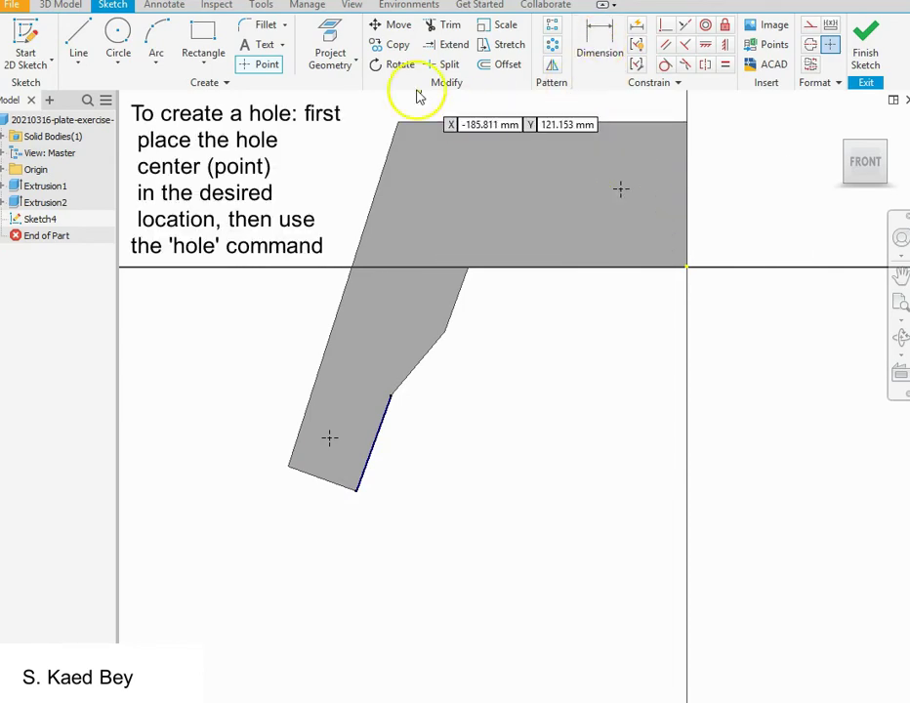
Project the front face's outline into the sketch and dimension the upper point 50 mm from the plate's upper edge.
{"action": "left_click", "coordinate": [328, 34]}
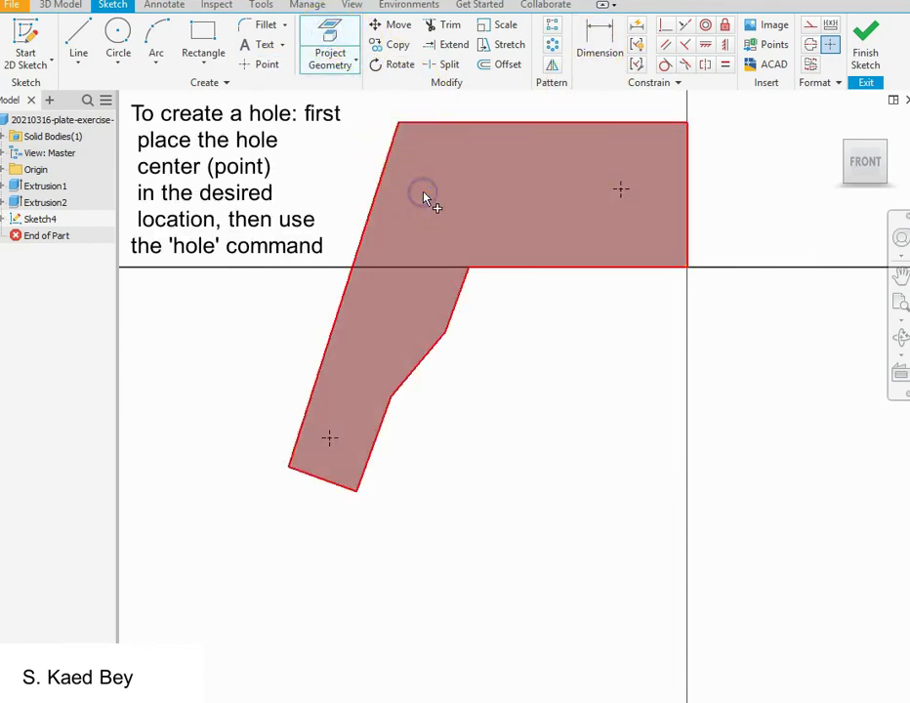
{"action": "left_click", "coordinate": [424, 199]}
{"action": "left_click", "coordinate": [600, 41]}
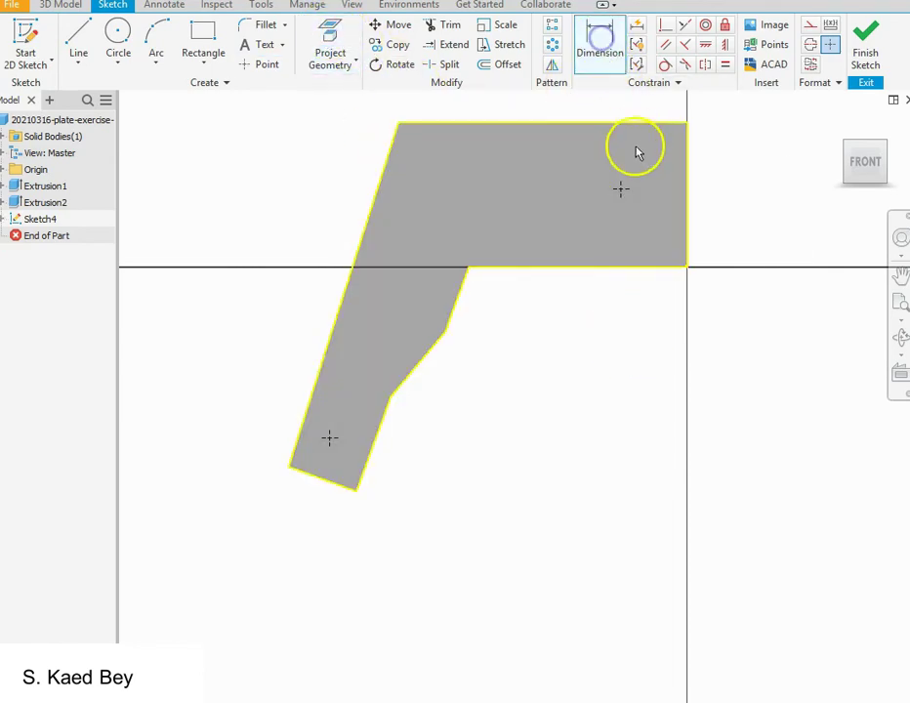
{"action": "left_click", "coordinate": [620, 190]}
{"action": "left_click", "coordinate": [618, 123]}
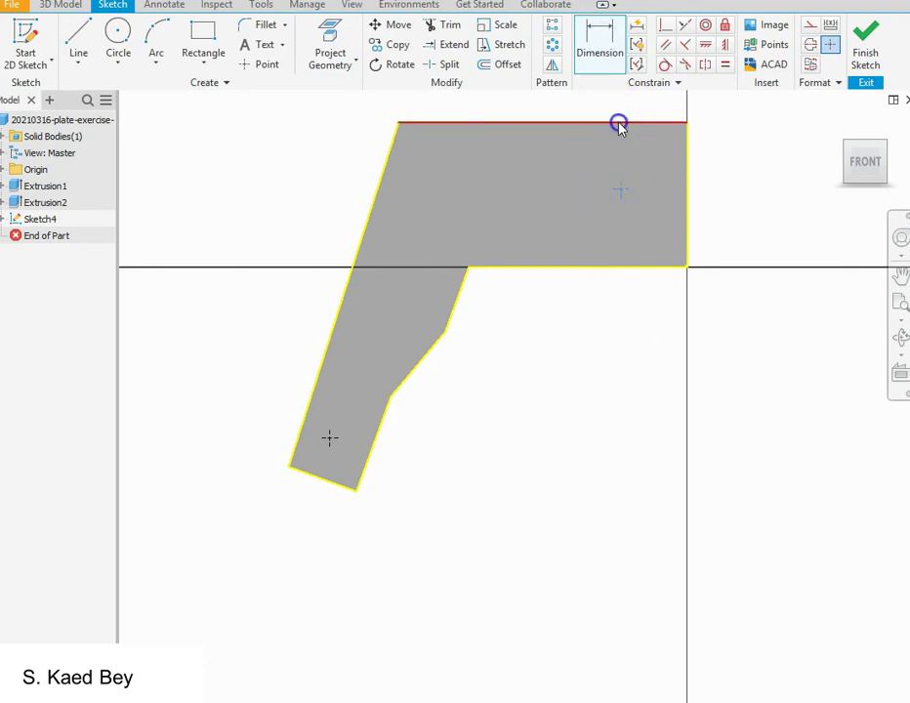
{"action": "left_click", "coordinate": [618, 123]}
{"action": "left_click", "coordinate": [588, 158]}
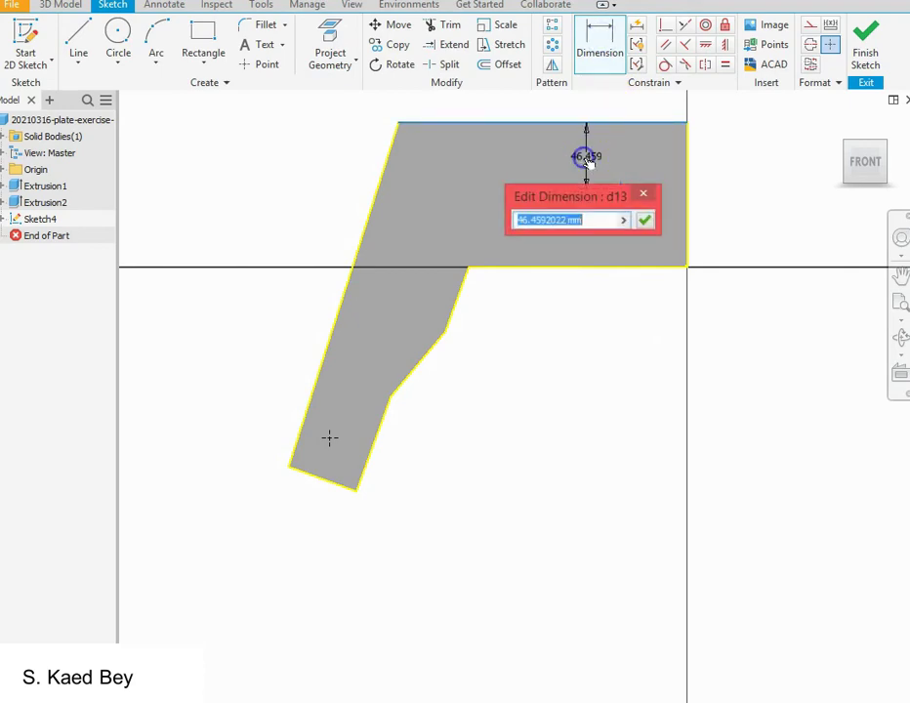
{"action": "key", "text": "Return"}
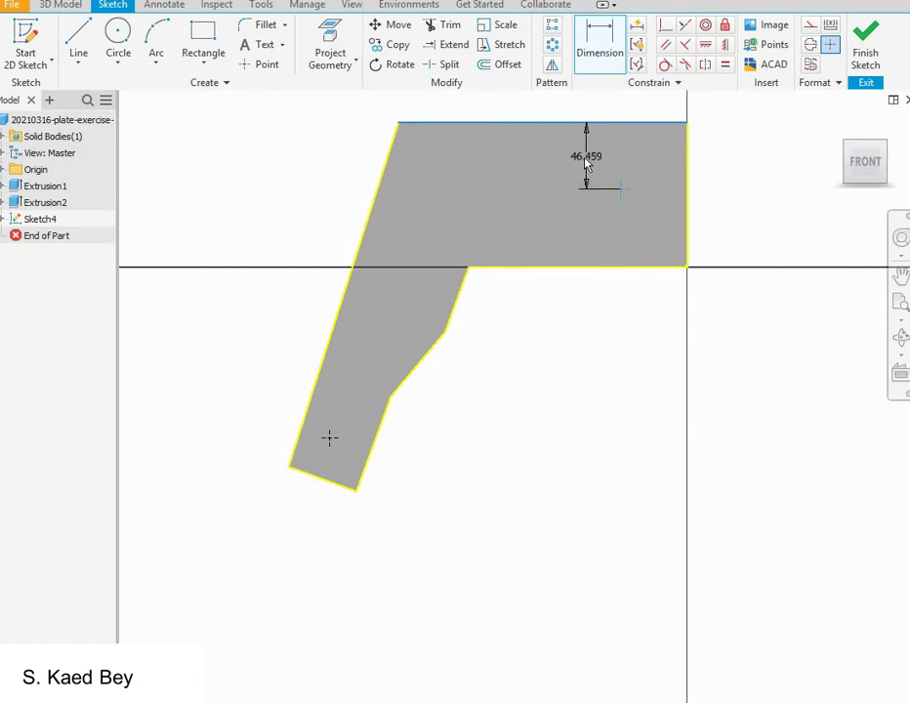
{"action": "left_click", "coordinate": [585, 168]}
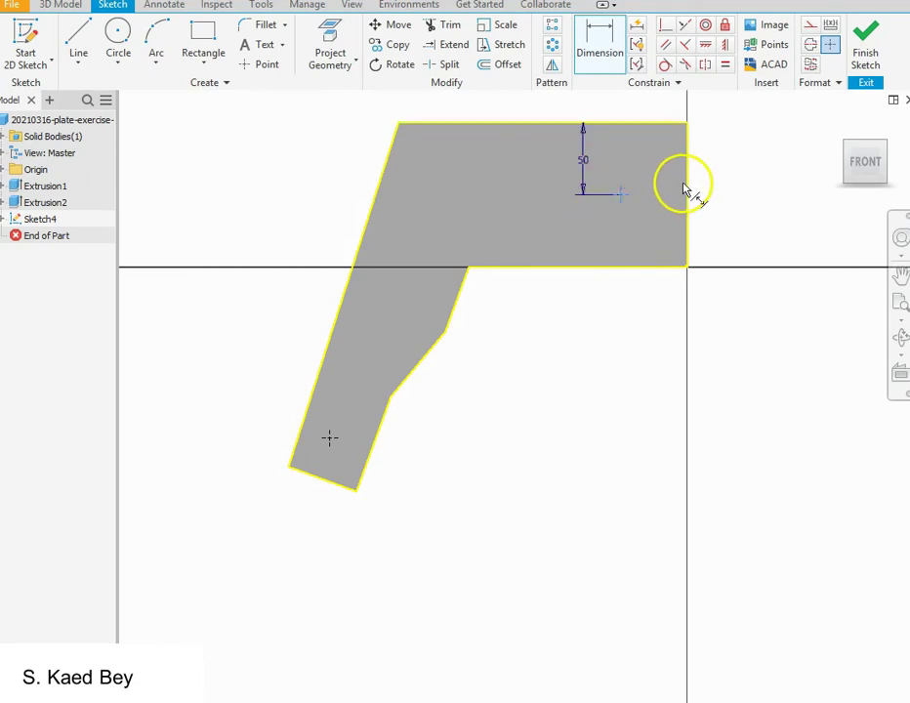
Add a 50 mm dimension between the upper point and the plate's vertical right edge.
{"action": "scroll", "coordinate": [687, 193], "scroll_direction": "up", "scroll_amount": 3}
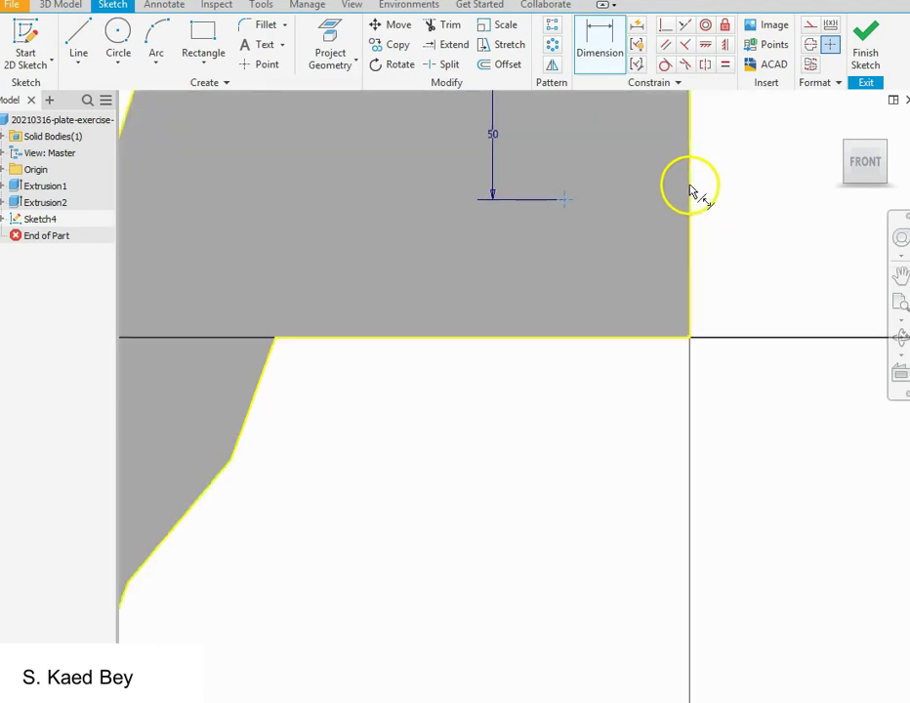
{"action": "scroll", "coordinate": [689, 193], "scroll_direction": "down", "scroll_amount": 2}
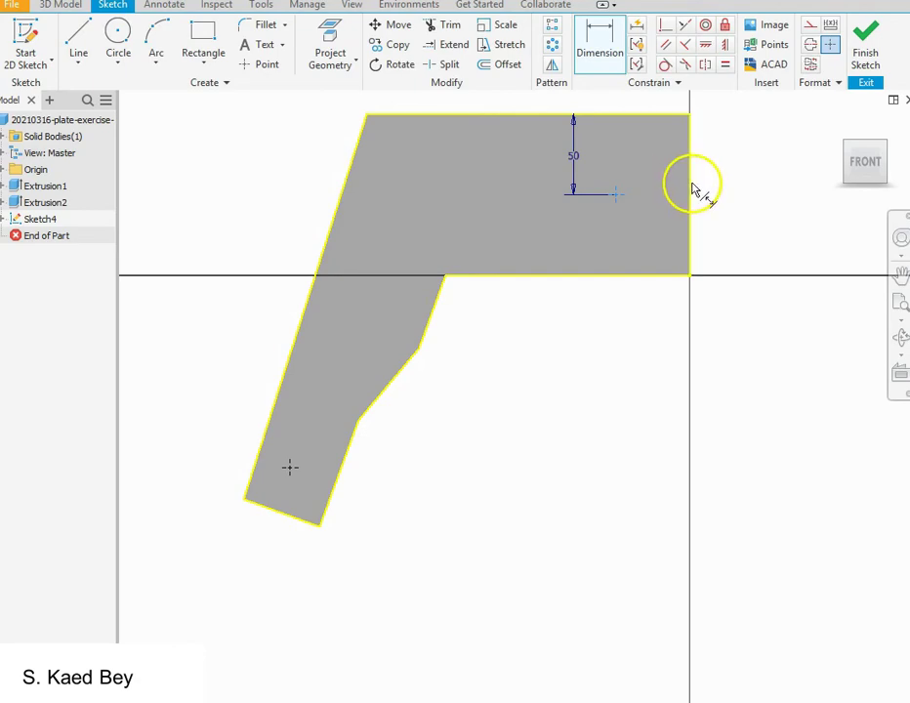
{"action": "left_click", "coordinate": [690, 195]}
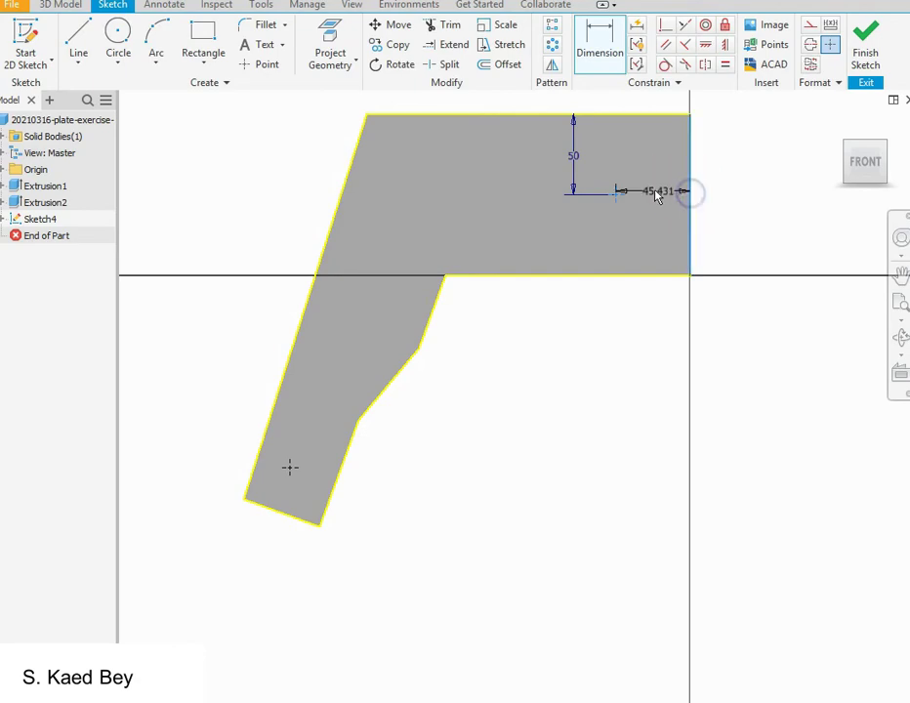
{"action": "left_click", "coordinate": [653, 180]}
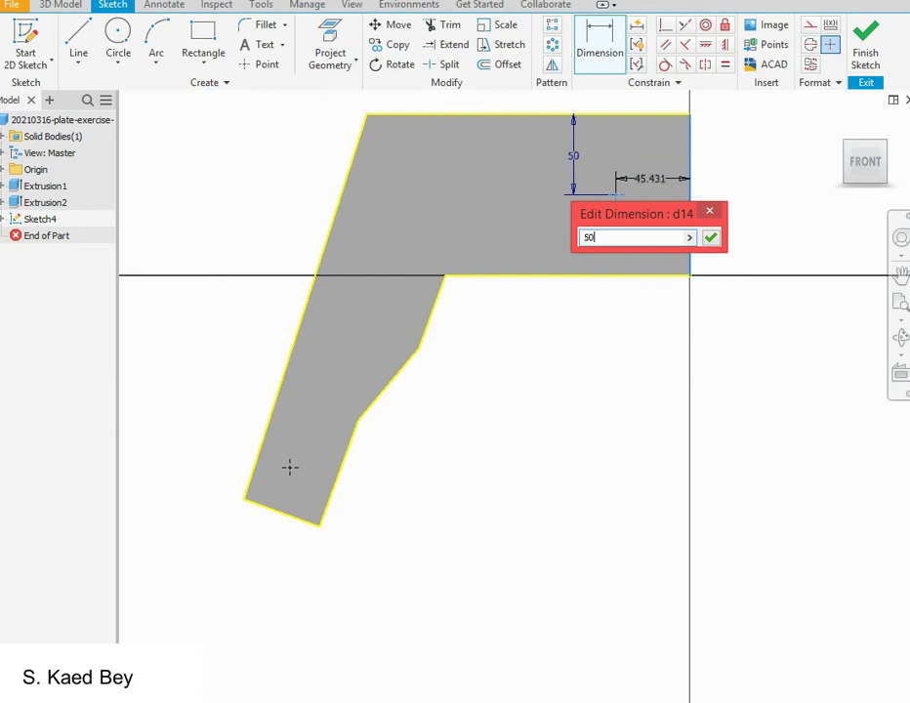
{"action": "key", "text": "Escape"}
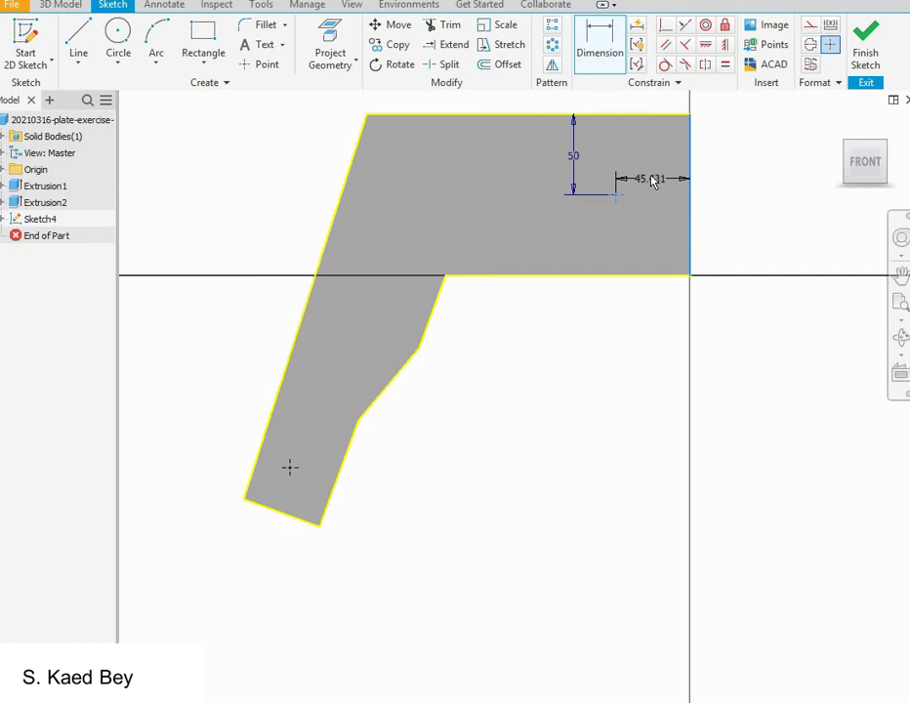
{"action": "left_click", "coordinate": [629, 240]}
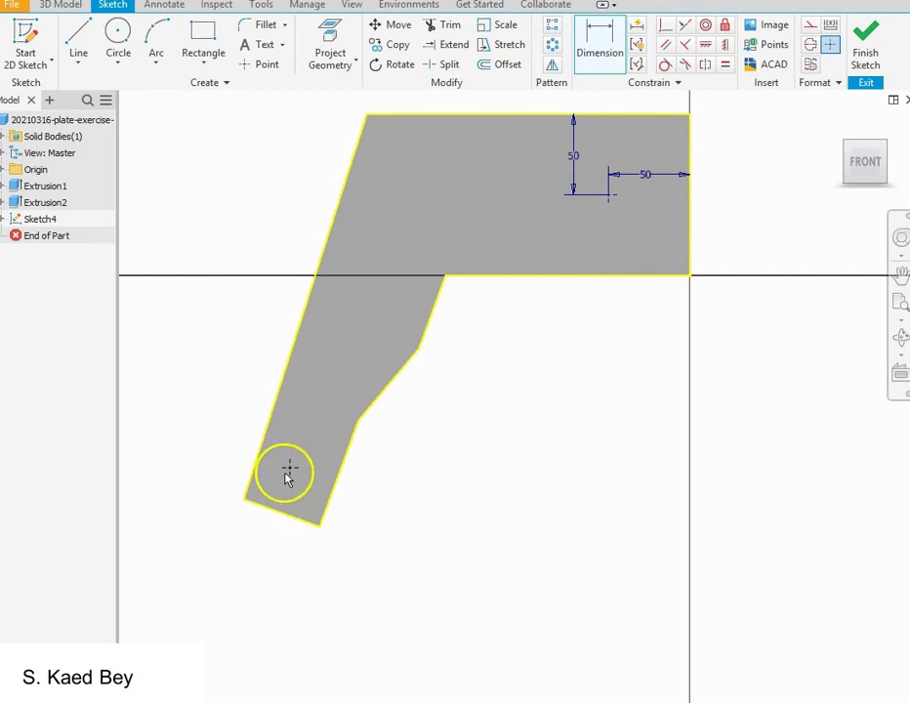
Add a 20 mm dimension between the leg's point and the leg's outer slanted edge.
{"action": "left_click", "coordinate": [272, 502]}
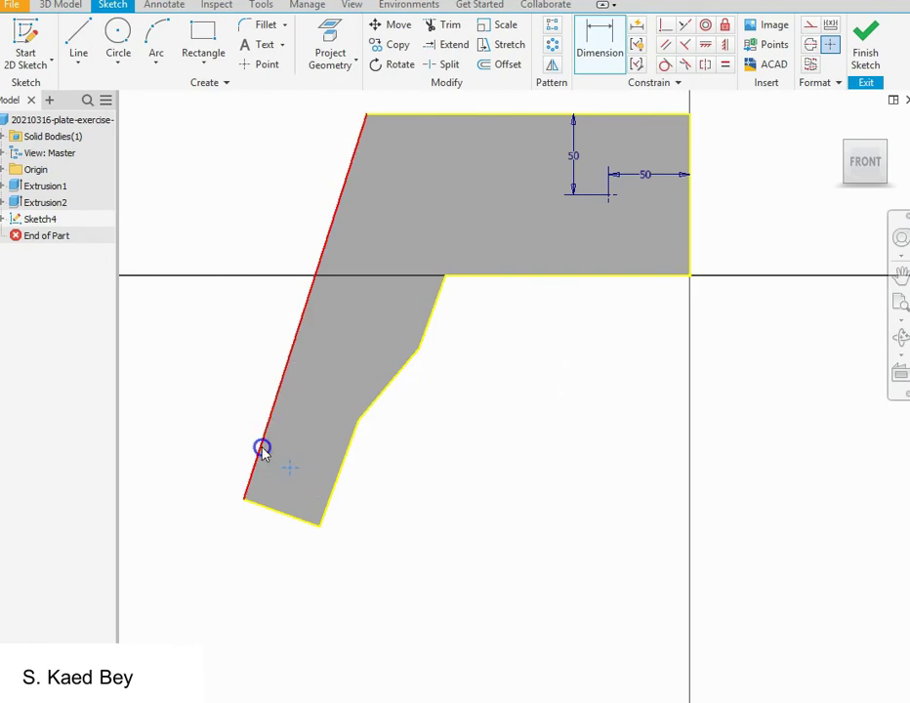
{"action": "mouse_move", "coordinate": [296, 432]}
{"action": "left_mouse_down"}
{"action": "mouse_move", "coordinate": [293, 503]}
{"action": "mouse_move", "coordinate": [274, 528]}
{"action": "mouse_move", "coordinate": [235, 513]}
{"action": "mouse_move", "coordinate": [229, 471]}
{"action": "mouse_move", "coordinate": [299, 437]}
{"action": "mouse_move", "coordinate": [305, 414]}
{"action": "left_mouse_up"}
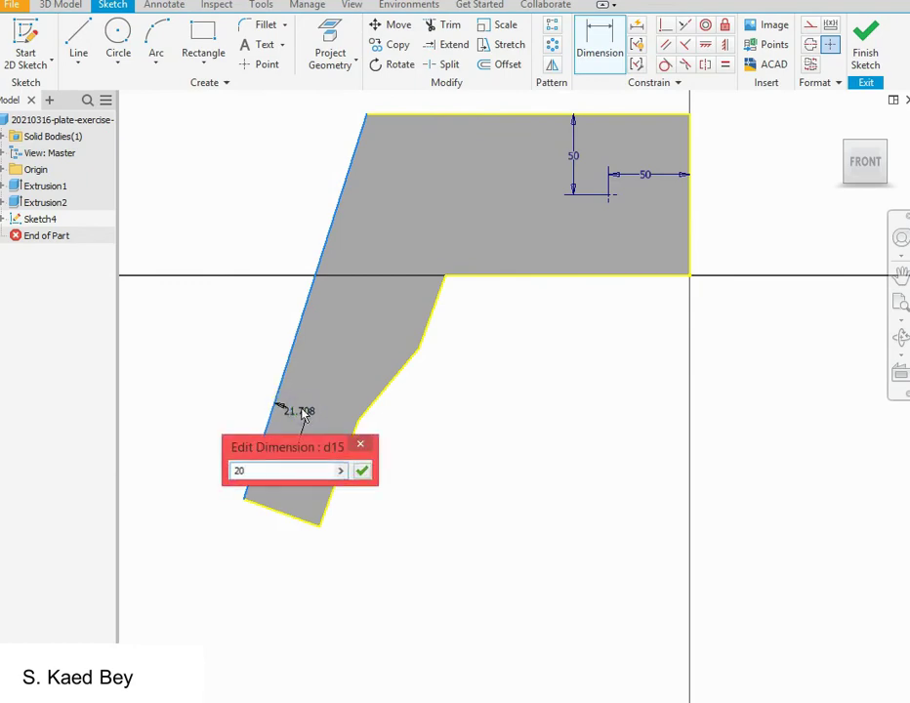
{"action": "key", "text": "Return"}
{"action": "left_click_drag", "start_coordinate": [345, 433], "coordinate": [357, 550]}
Dimension the leg's point 25 mm from the leg's end edge and finish the sketch.
{"action": "left_click", "coordinate": [600, 44]}
{"action": "left_click", "coordinate": [284, 472]}
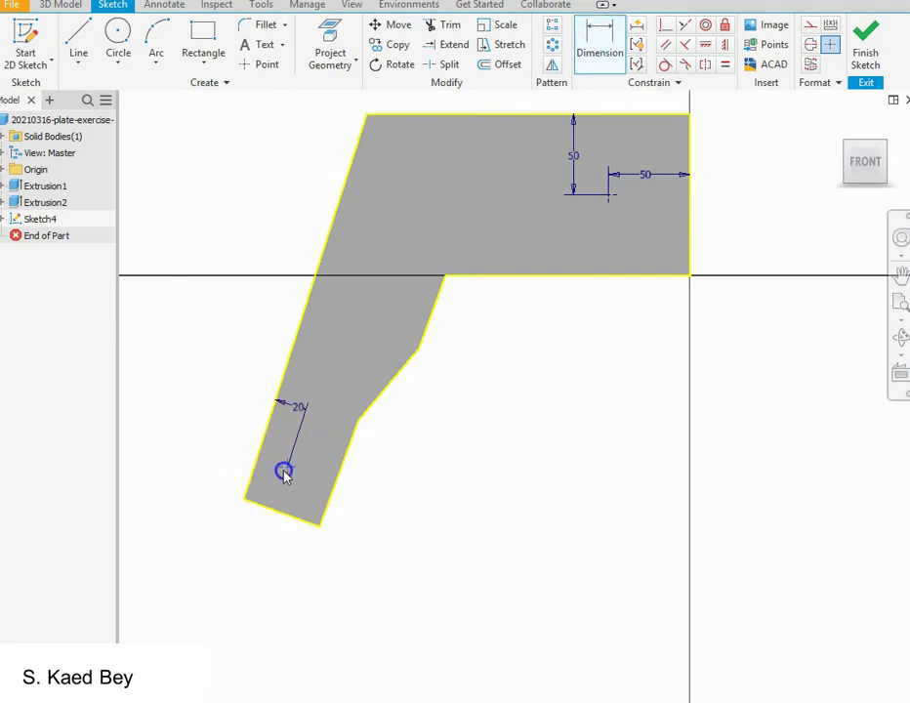
{"action": "left_click_drag", "start_coordinate": [264, 510], "coordinate": [284, 516]}
{"action": "left_click", "coordinate": [222, 476]}
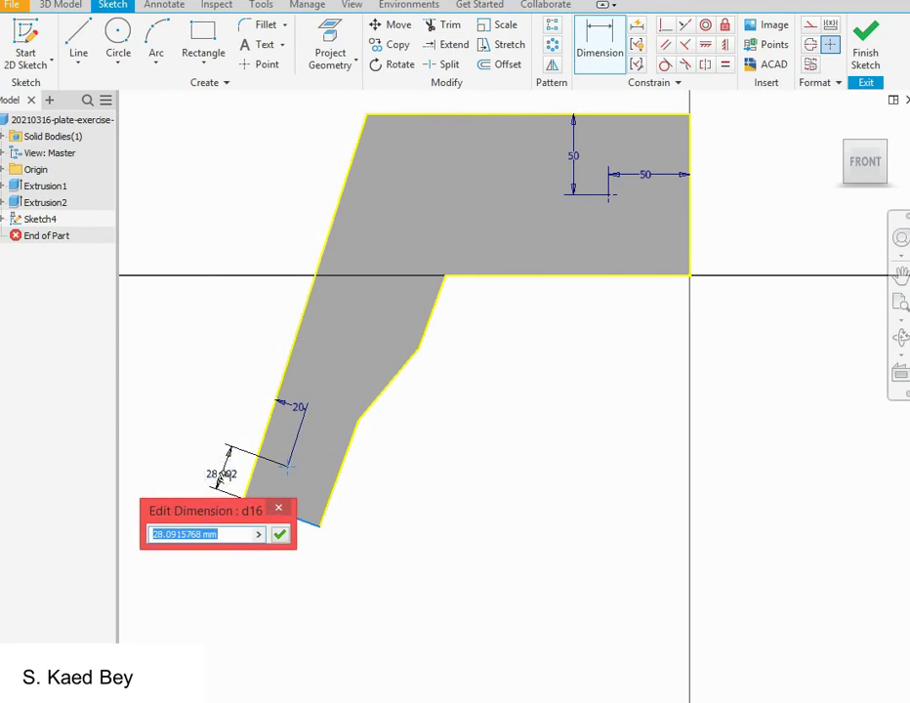
{"action": "type", "text": "25"}
{"action": "left_click", "coordinate": [279, 535]}
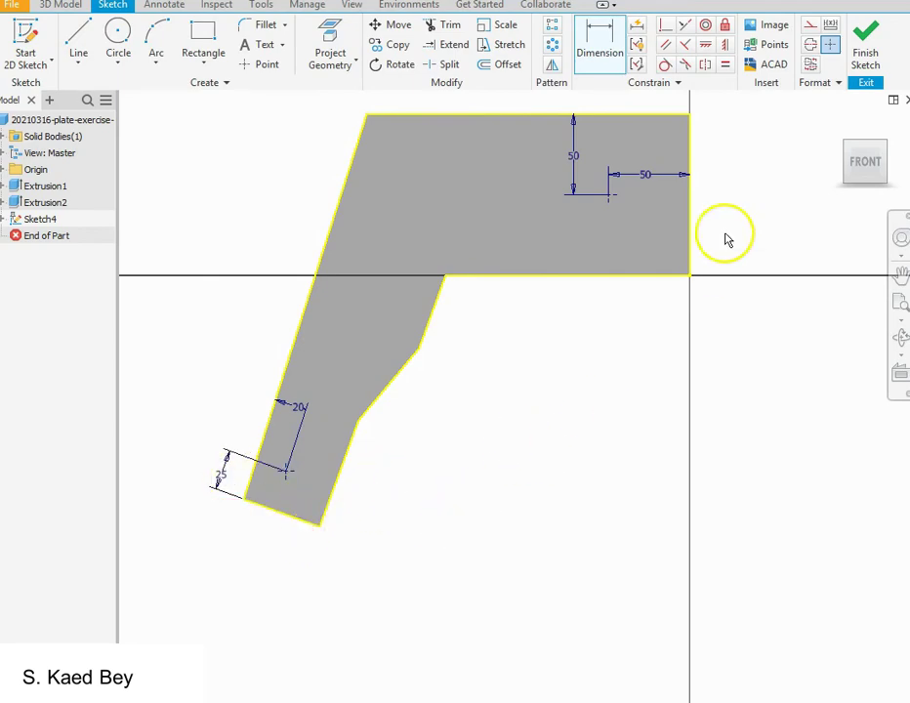
{"action": "left_click", "coordinate": [866, 47]}
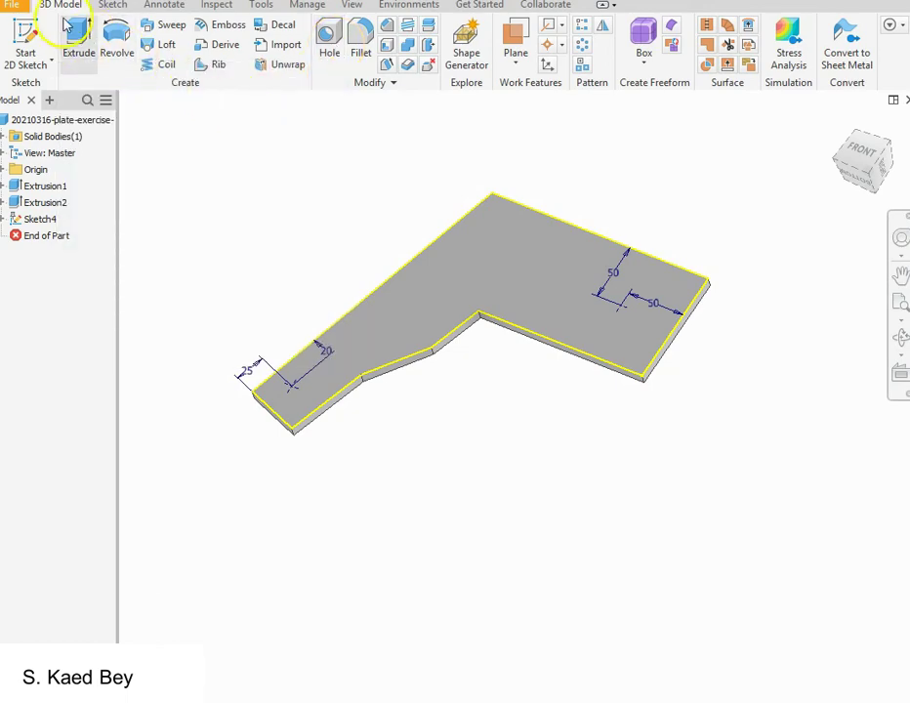
Cut simple 20 mm through-all holes at both sketched center points.
{"action": "left_click", "coordinate": [325, 37]}
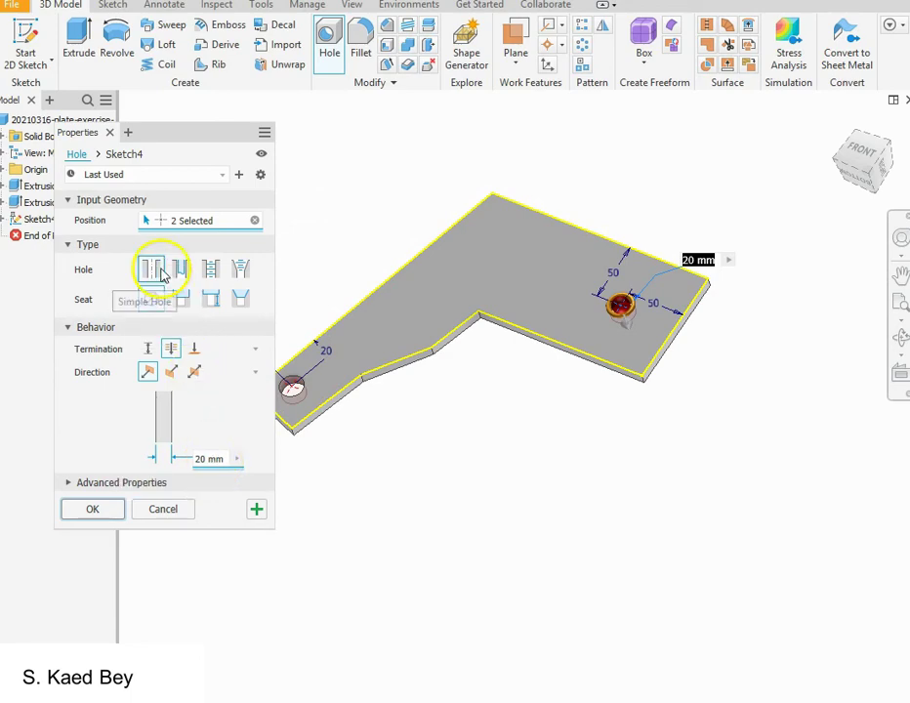
{"action": "left_click", "coordinate": [94, 510]}
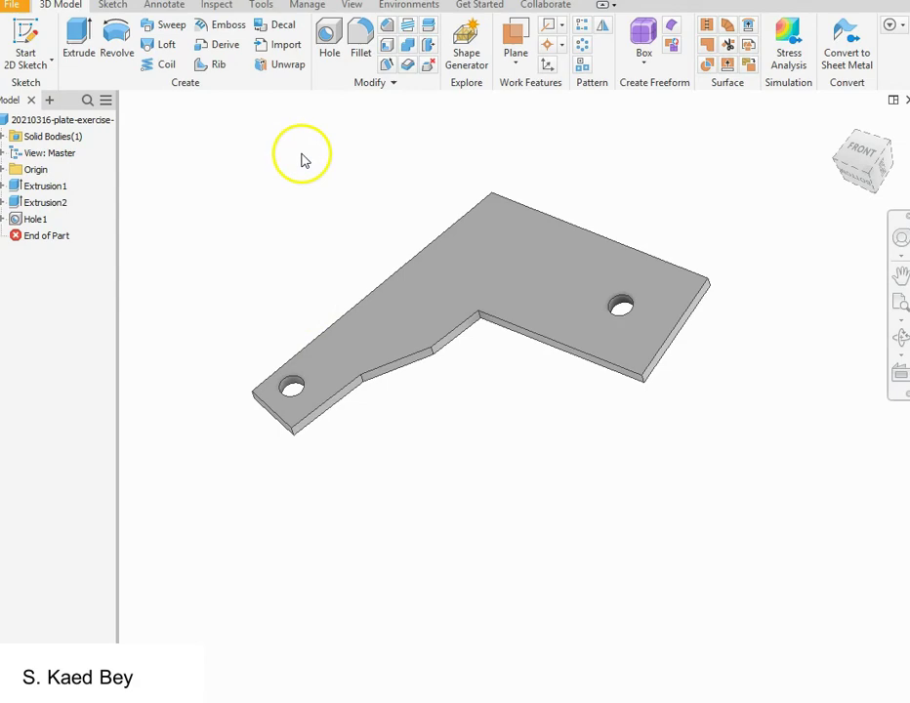
Start a sketch on the plate's front face and place a point near its upper slanted corner.
{"action": "left_click", "coordinate": [28, 35]}
{"action": "left_click", "coordinate": [463, 284]}
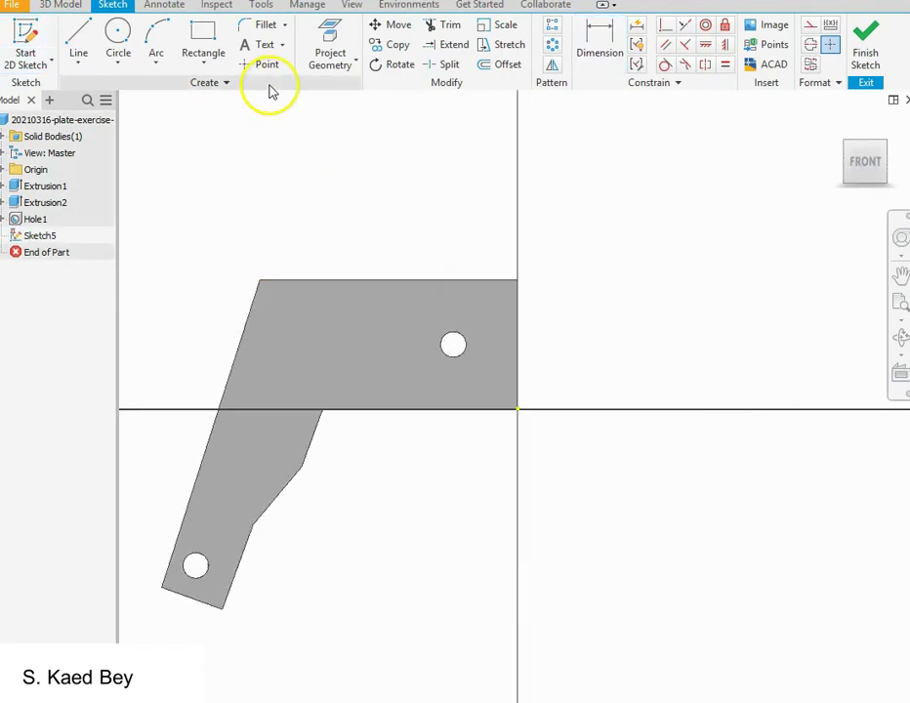
{"action": "left_click", "coordinate": [262, 64]}
{"action": "left_click", "coordinate": [292, 332]}
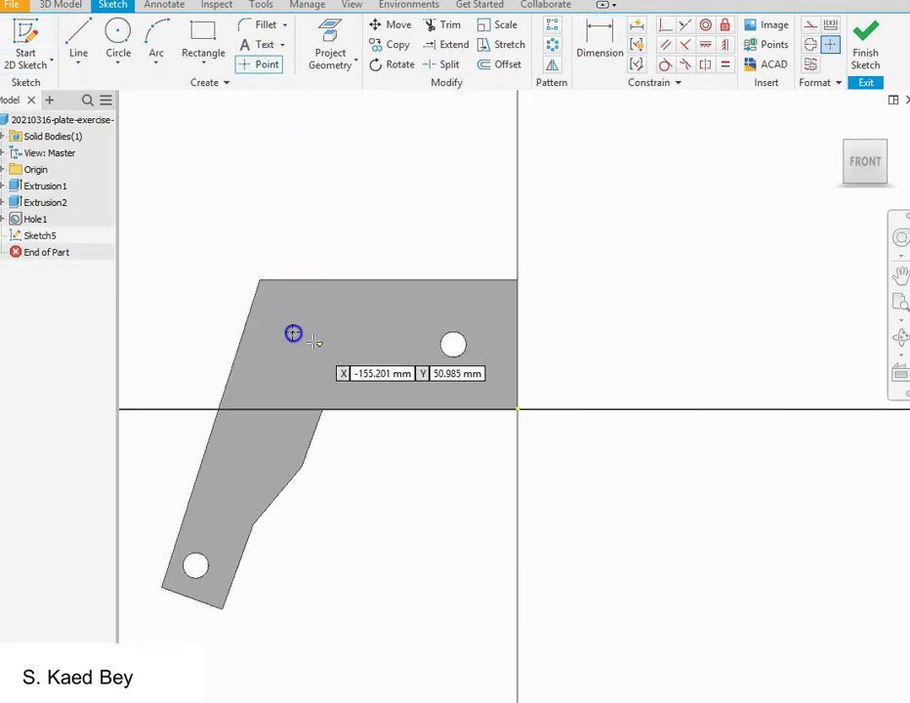
Dimension the new point 40 mm from the plate's upper edge.
{"action": "left_click", "coordinate": [600, 39]}
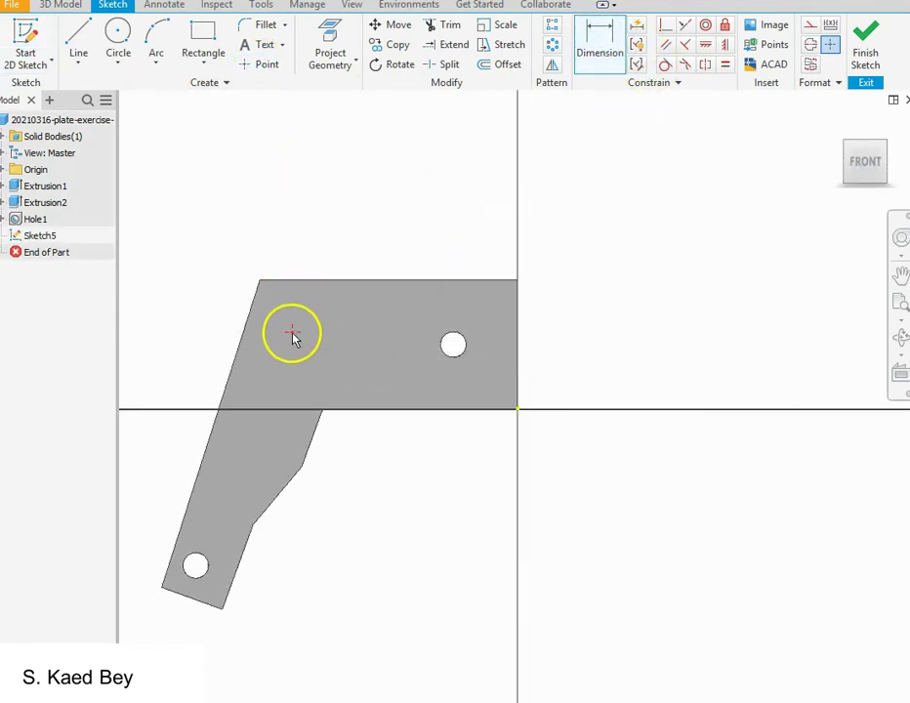
{"action": "left_click", "coordinate": [318, 280]}
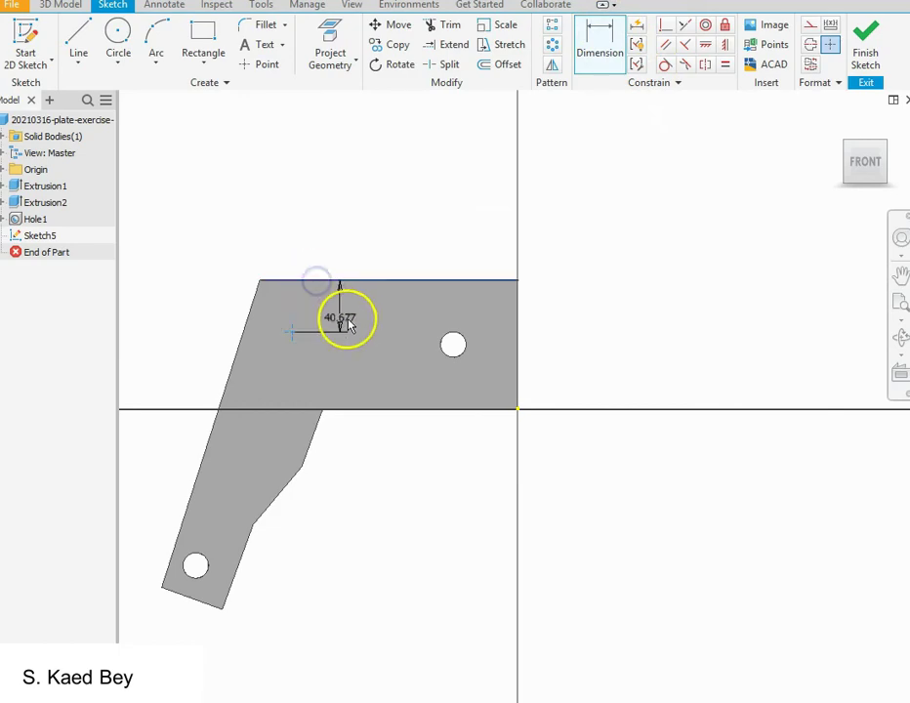
{"action": "left_click", "coordinate": [350, 313]}
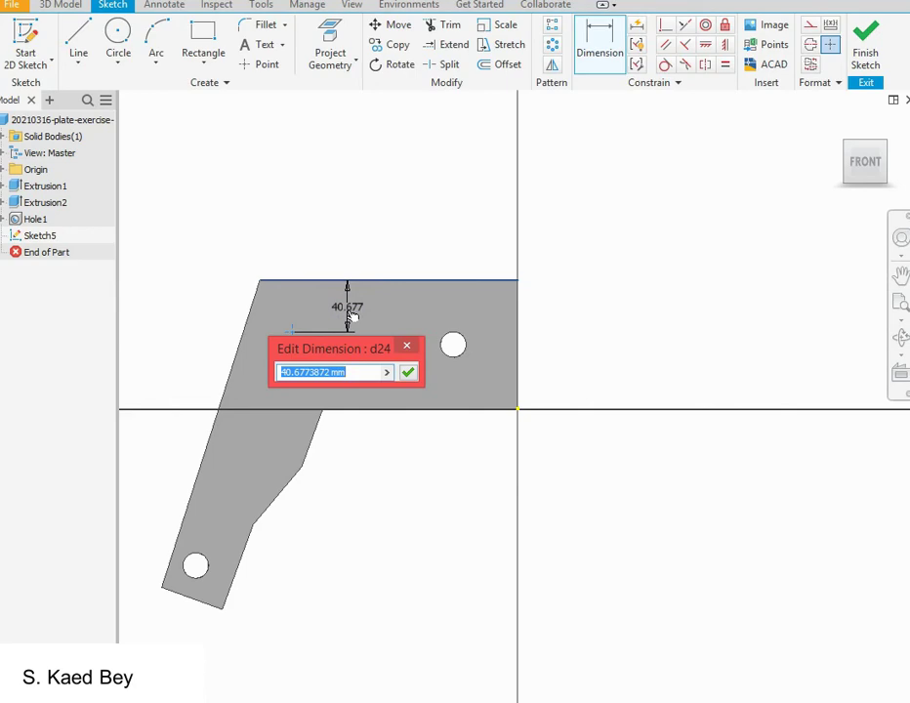
{"action": "type", "text": "40"}
{"action": "key", "text": "Return"}
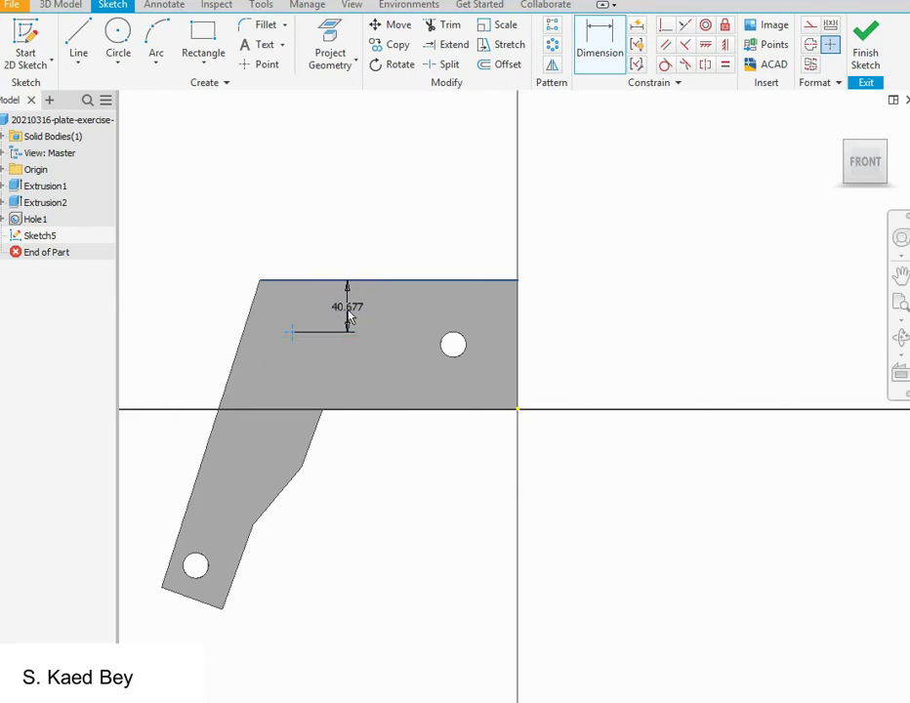
Add a 40 mm dimension between the point and the outer slanted edge, and finish the sketch.
{"action": "left_click", "coordinate": [296, 332]}
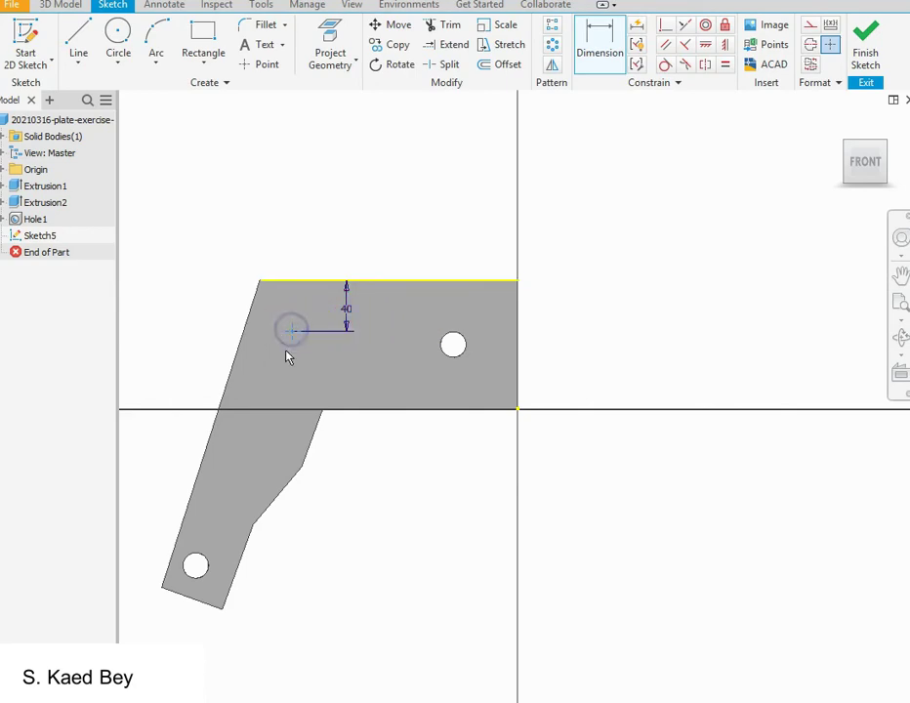
{"action": "mouse_move", "coordinate": [289, 357]}
{"action": "left_mouse_down"}
{"action": "mouse_move", "coordinate": [272, 338]}
{"action": "mouse_move", "coordinate": [244, 333]}
{"action": "left_mouse_up"}
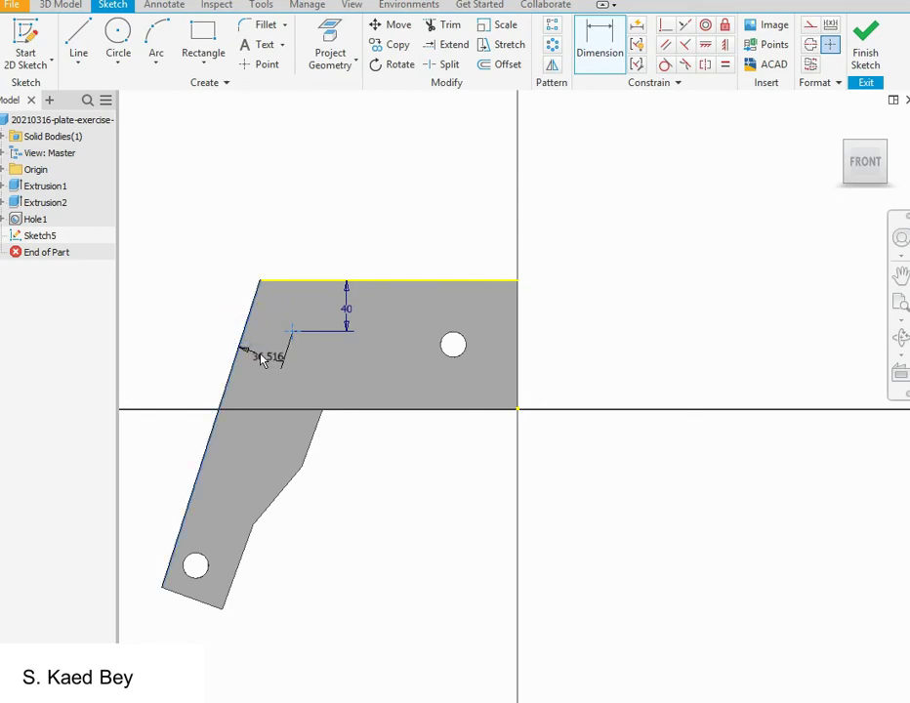
{"action": "left_click", "coordinate": [258, 360]}
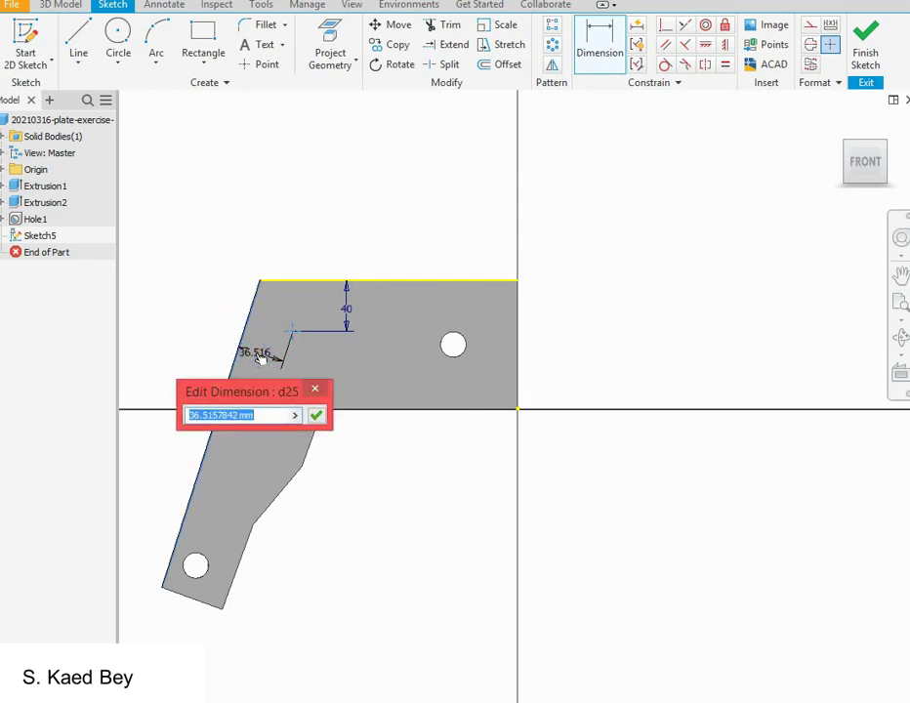
{"action": "type", "text": "40"}
{"action": "key", "text": "Return"}
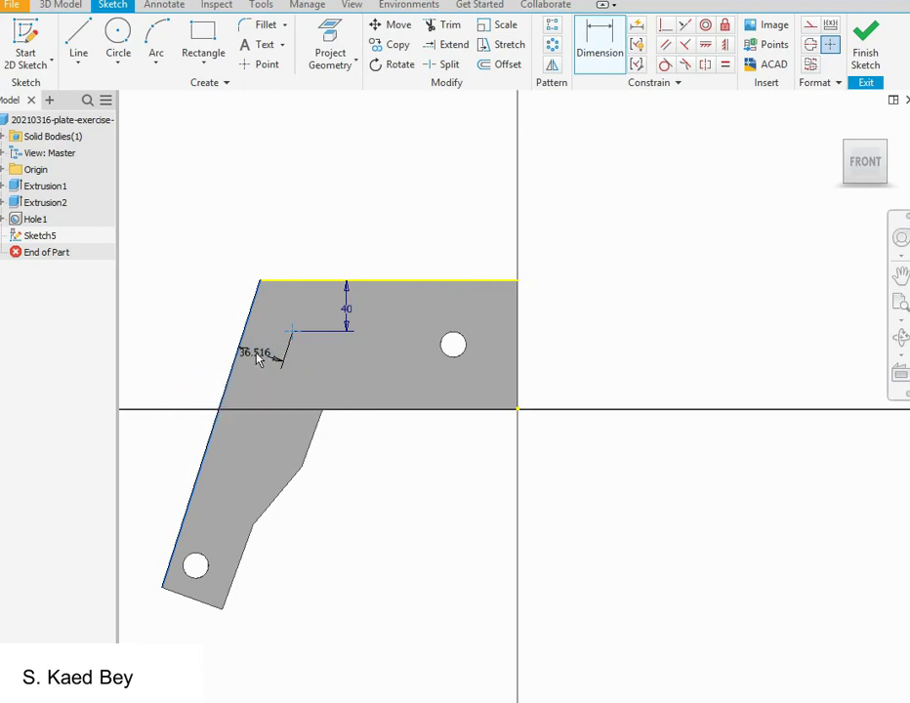
{"action": "left_click", "coordinate": [316, 354]}
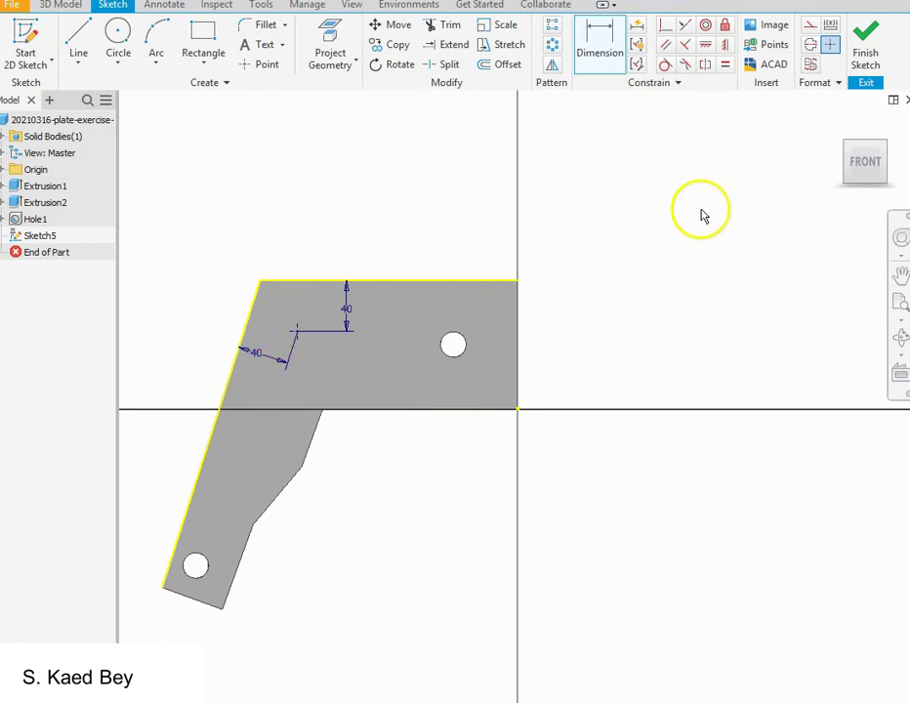
{"action": "left_click", "coordinate": [866, 41]}
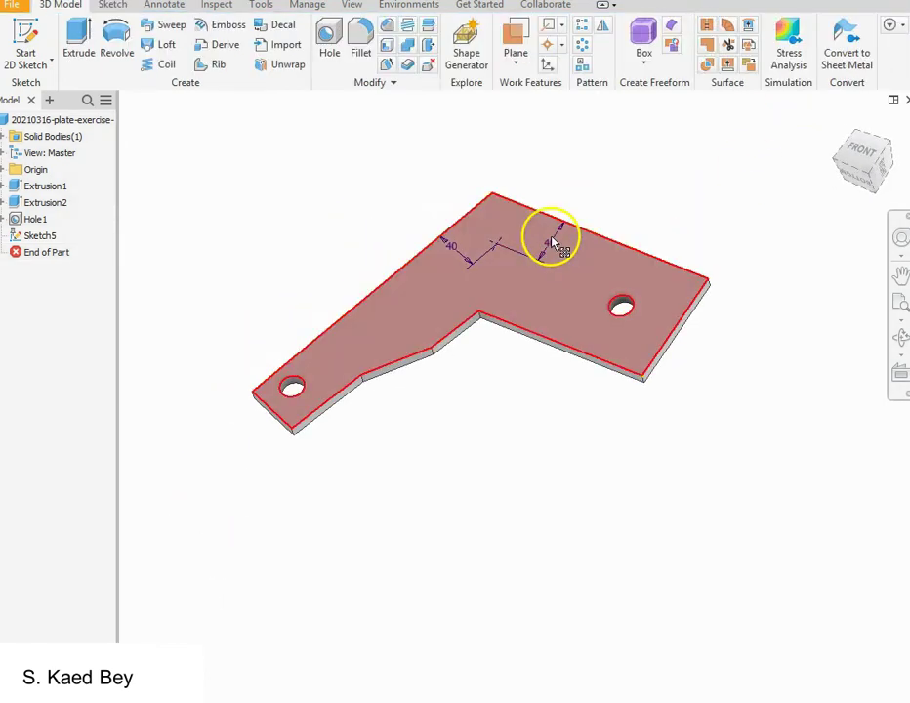
Cut a simple through-all hole of 40 mm diameter at the new center point.
{"action": "left_click", "coordinate": [329, 43]}
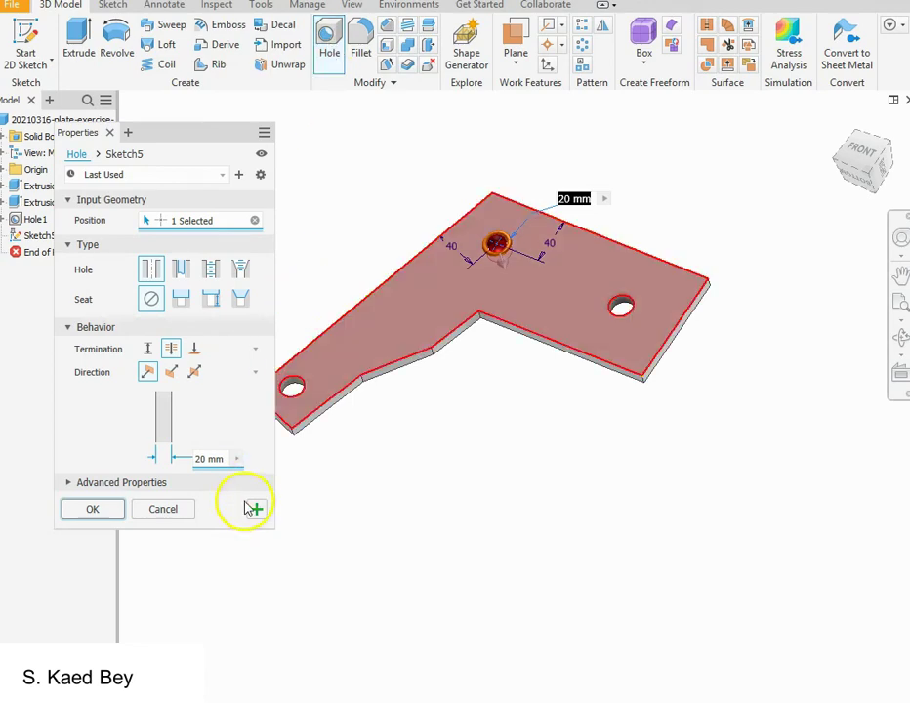
{"action": "left_click", "coordinate": [207, 459]}
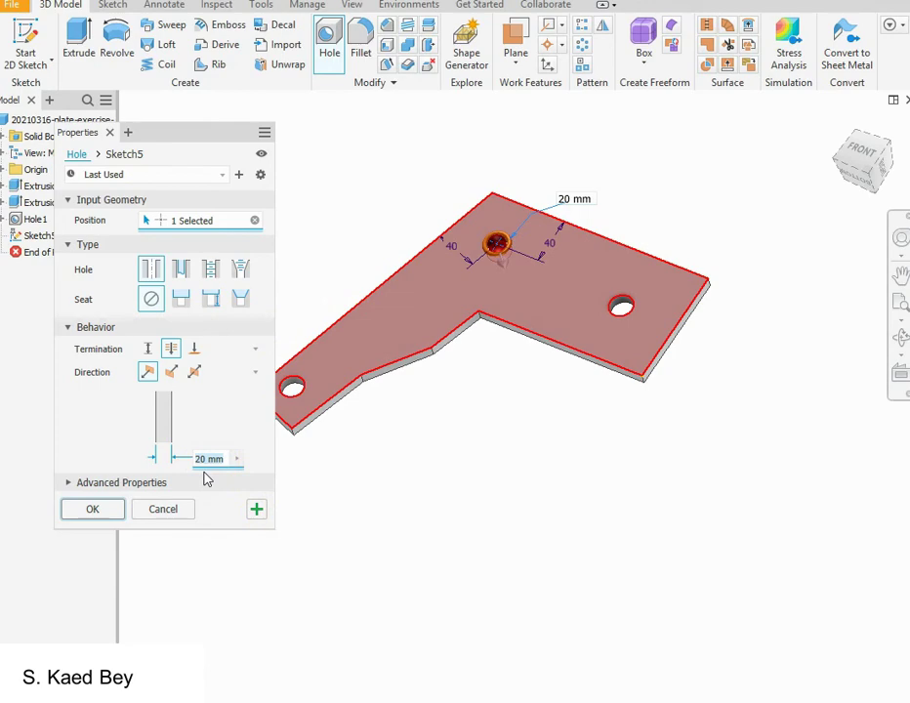
{"action": "key", "text": "Return"}
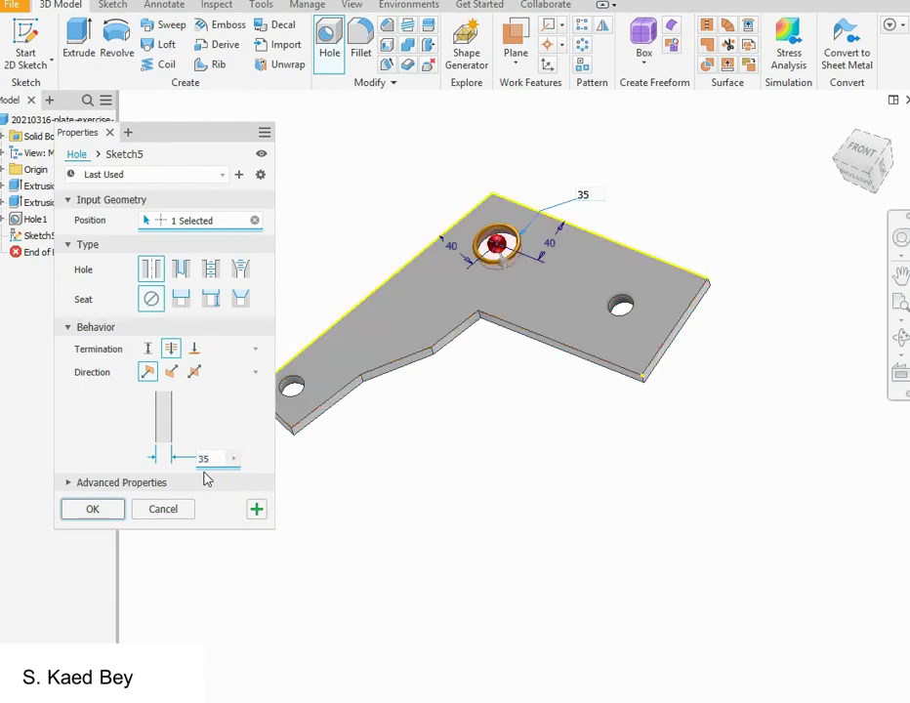
{"action": "key", "text": "Return"}
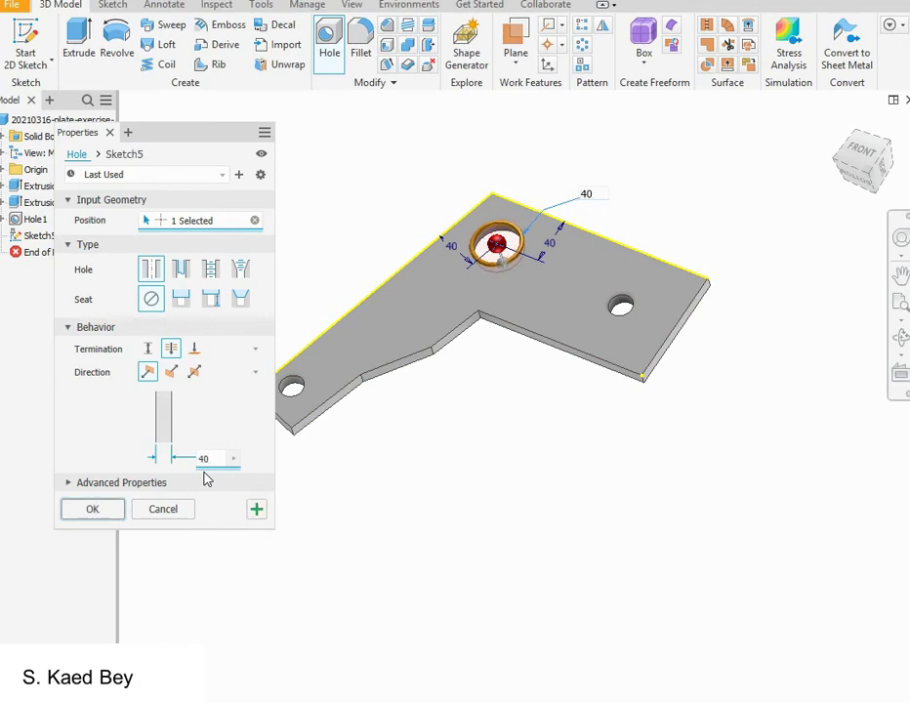
{"action": "left_click", "coordinate": [93, 509]}
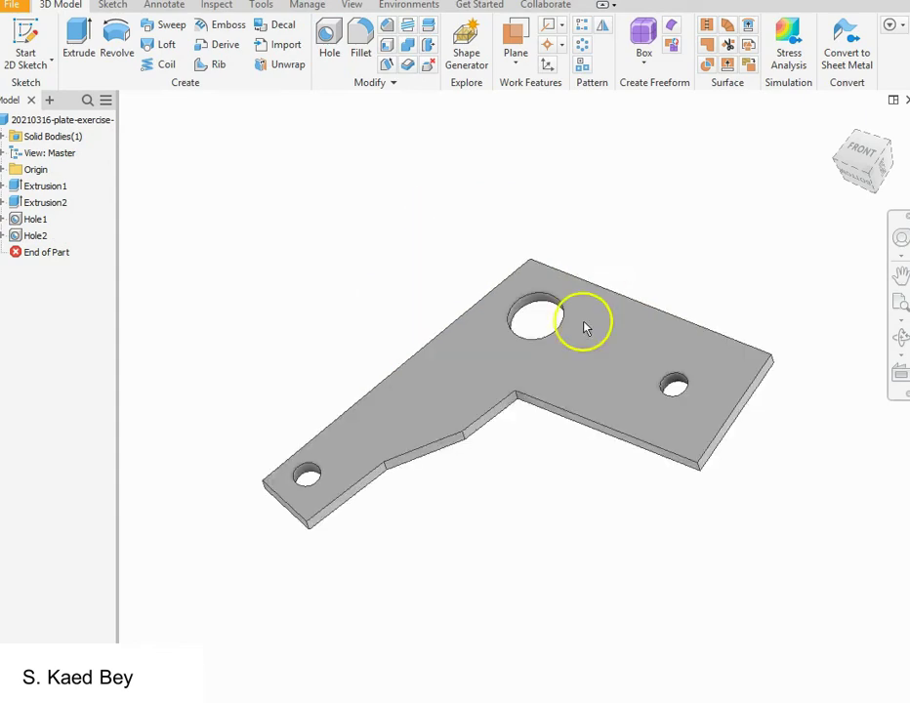
{"action": "left_click", "coordinate": [478, 410]}
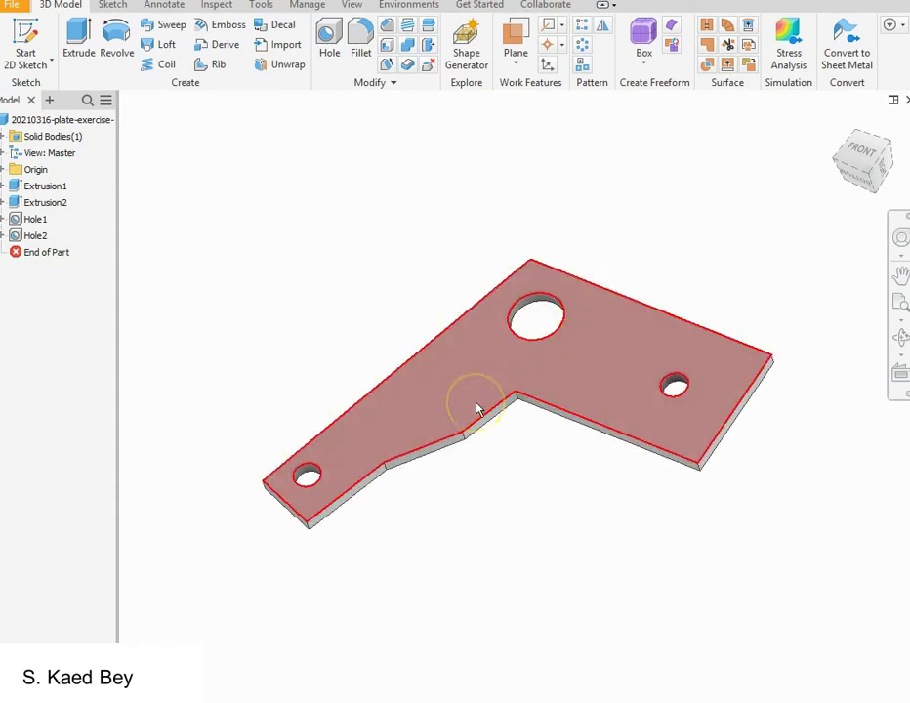
{"action": "left_click", "coordinate": [484, 384]}
{"action": "left_click", "coordinate": [237, 106]}
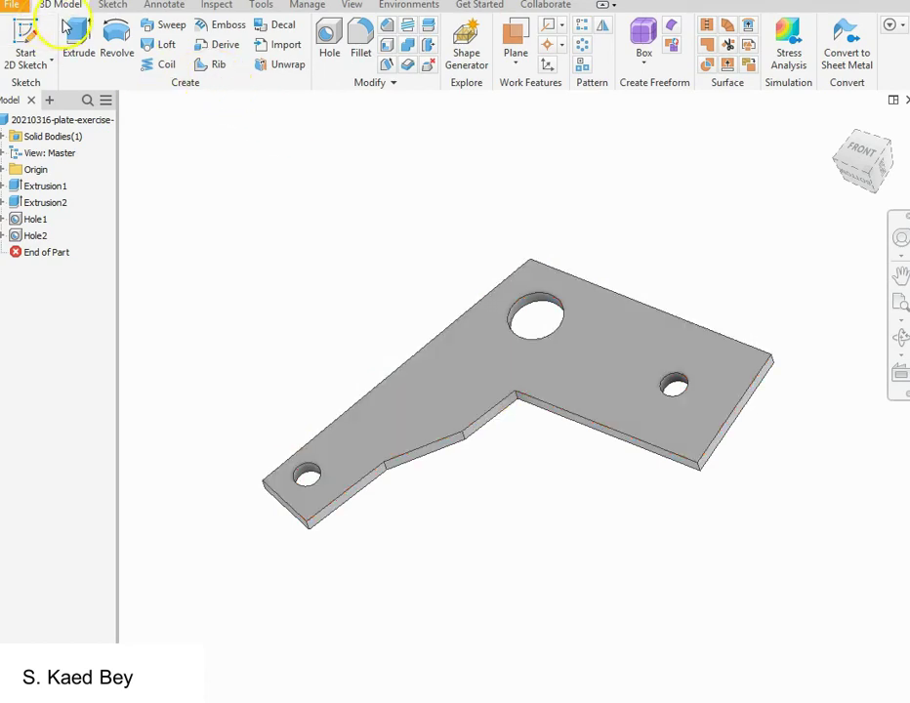
Start a constant-radius fillet and try the Loop and Feature selection modes before returning to Edge mode.
{"action": "left_click", "coordinate": [359, 47]}
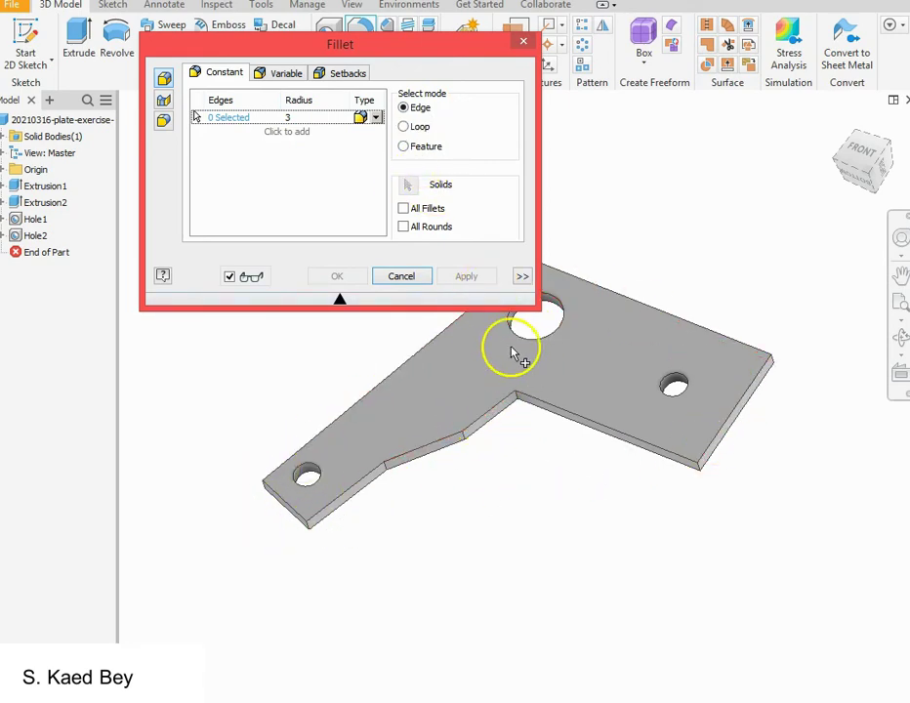
{"action": "left_click", "coordinate": [405, 128]}
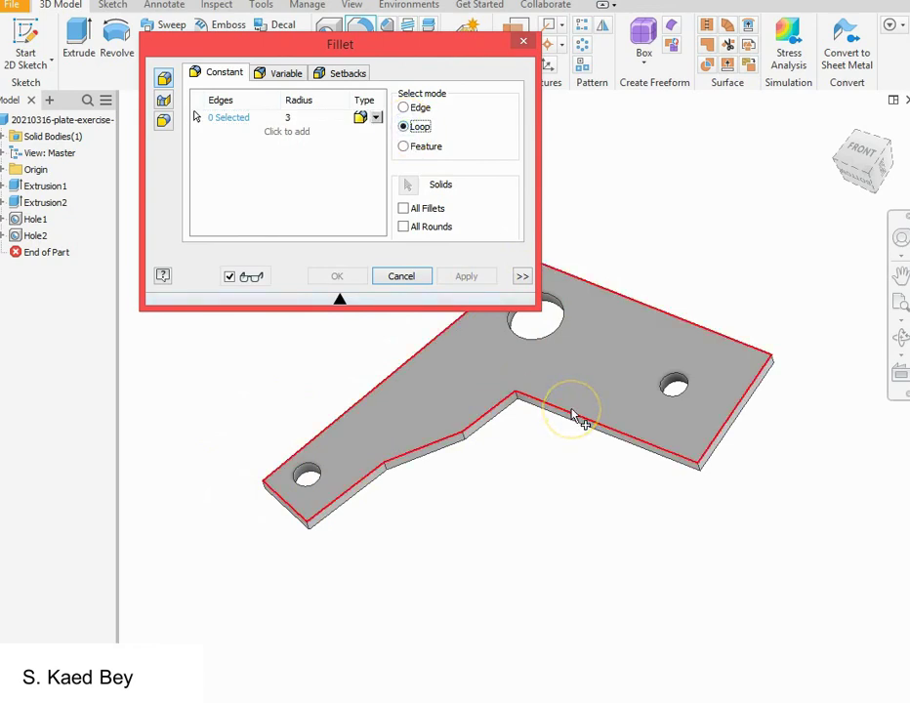
{"action": "left_click", "coordinate": [597, 437]}
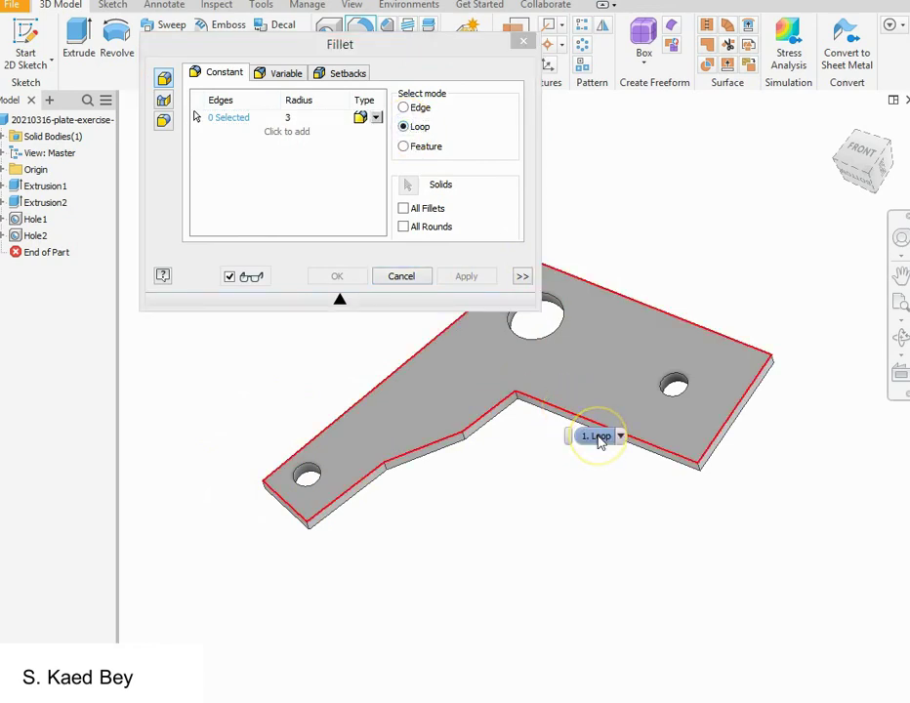
{"action": "left_click", "coordinate": [405, 146]}
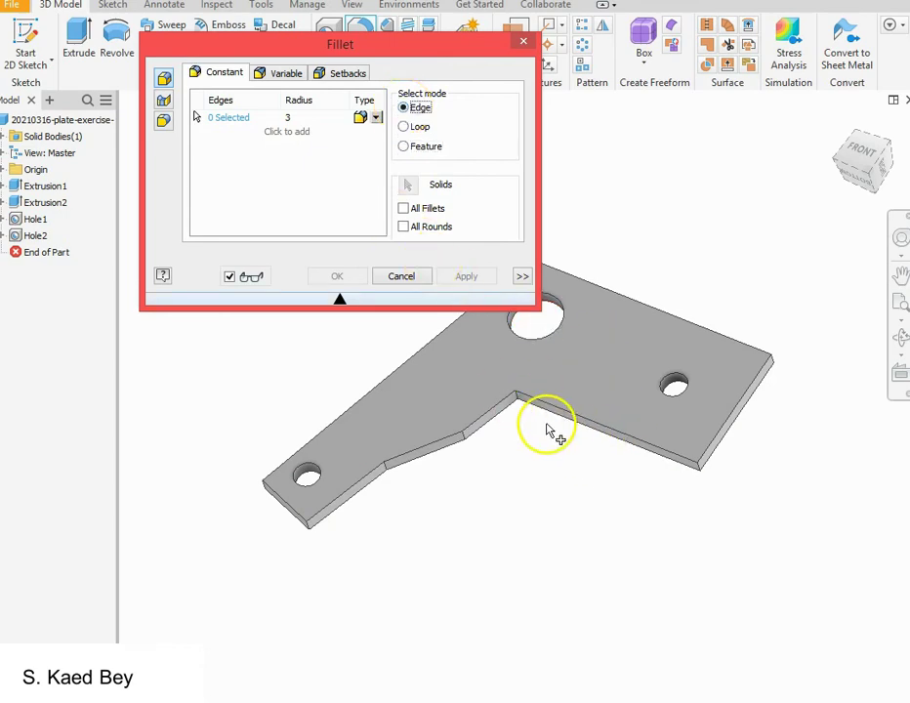
Select the inside corner edge between plate and leg and the leg's two taper edges for the fillet.
{"action": "scroll", "coordinate": [547, 430], "scroll_direction": "up", "scroll_amount": 3}
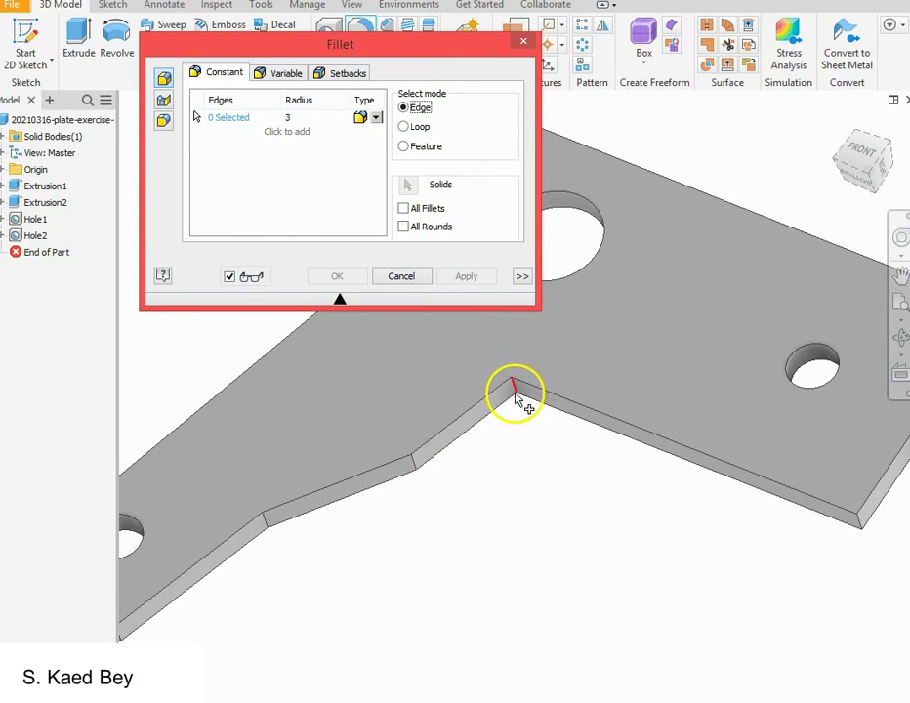
{"action": "left_click", "coordinate": [515, 388]}
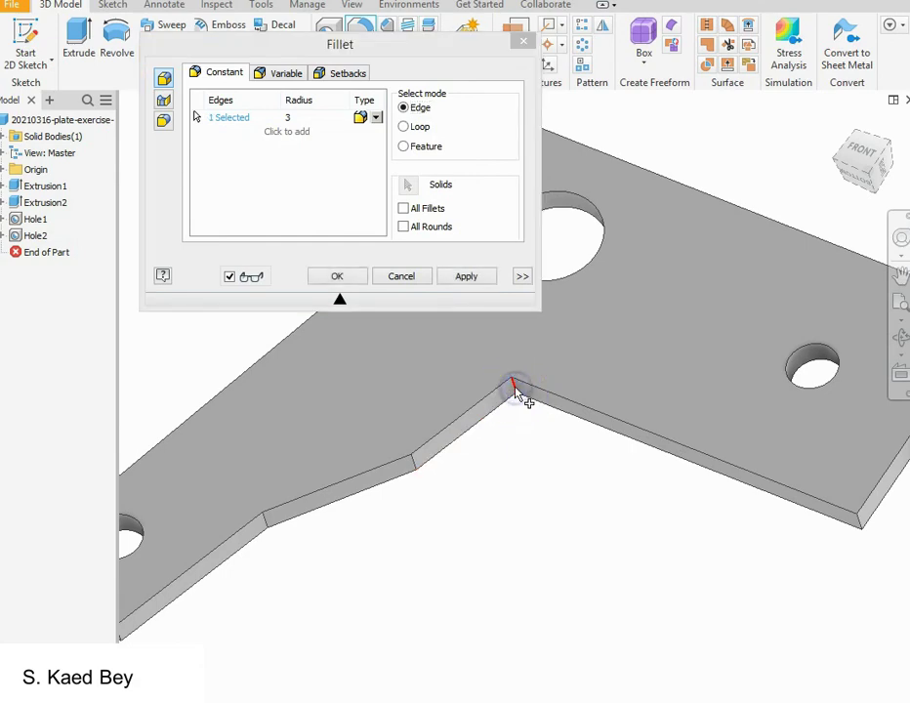
{"action": "left_click", "coordinate": [415, 466]}
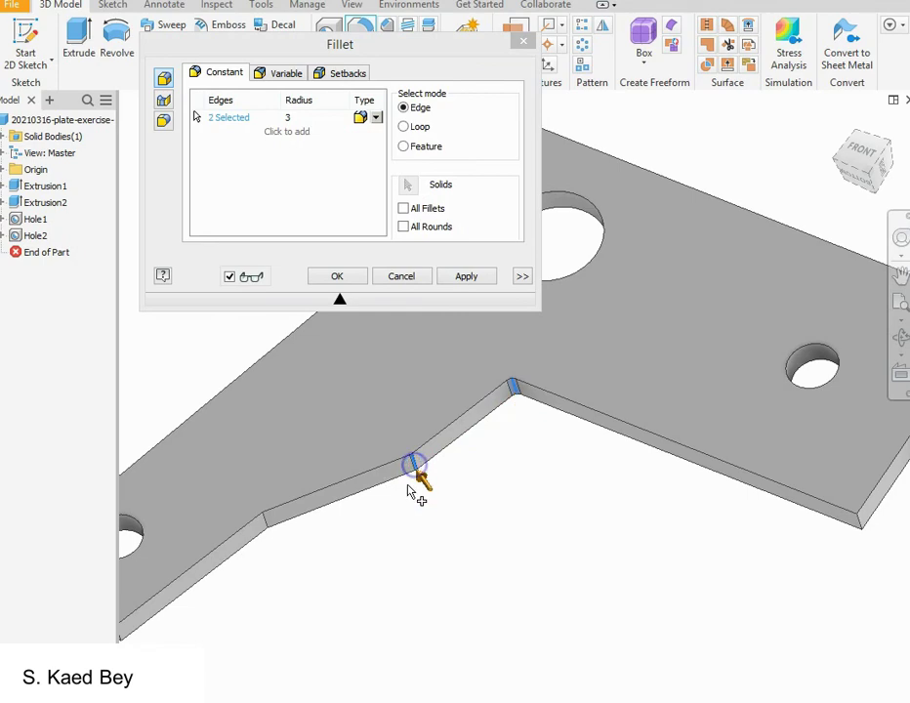
{"action": "left_click", "coordinate": [267, 525]}
{"action": "scroll", "coordinate": [430, 547], "scroll_direction": "up", "scroll_amount": 2}
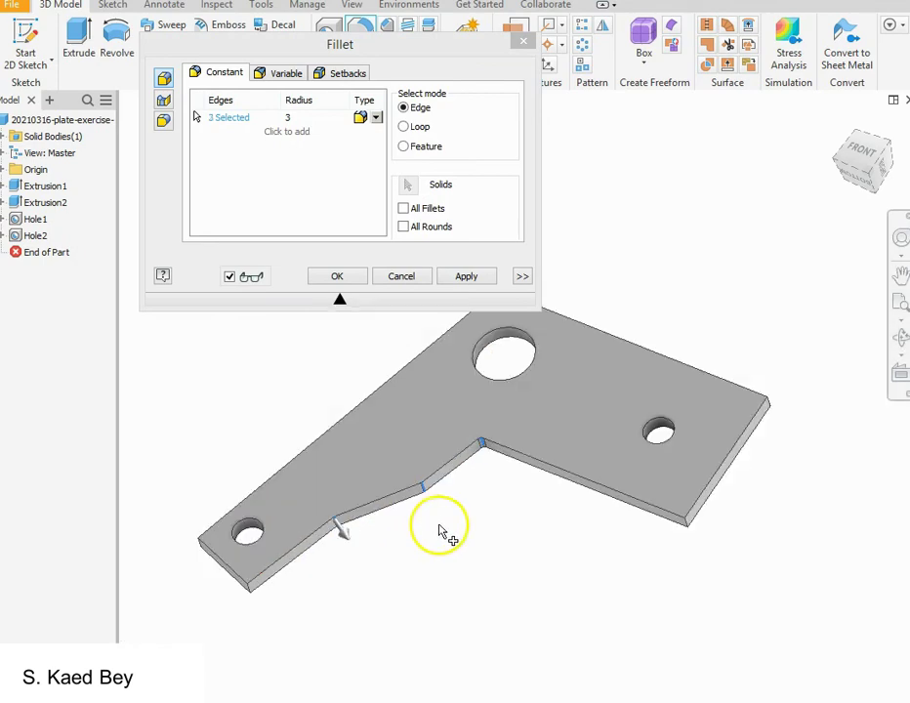
Add the leg end's inner corner edge and both corner edges of the plate's right end to the fillet selection.
{"action": "left_click", "coordinate": [251, 593]}
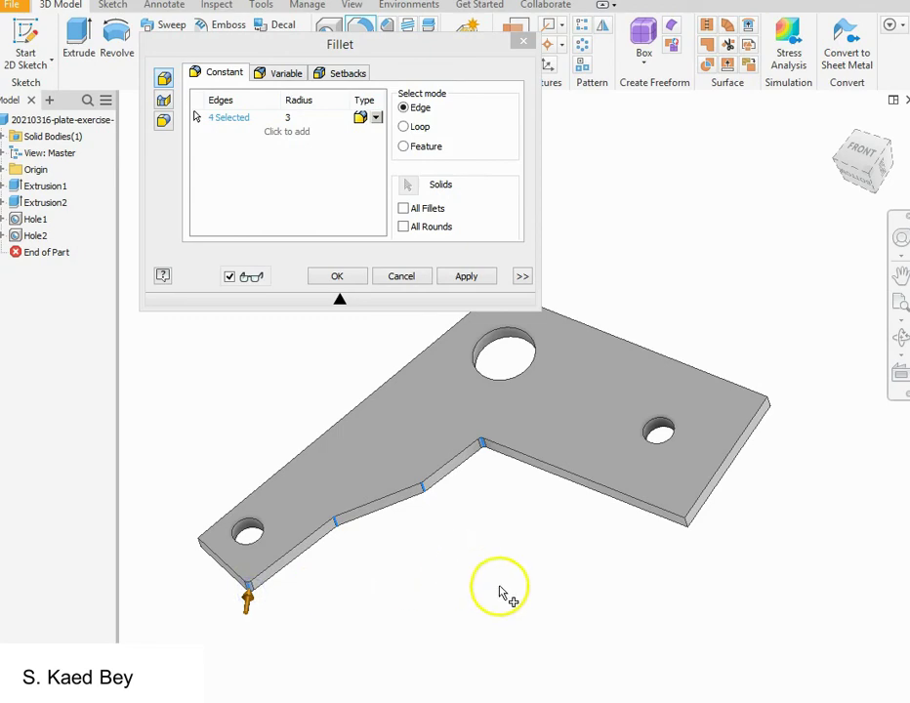
{"action": "scroll", "coordinate": [689, 528], "scroll_direction": "down", "scroll_amount": 3}
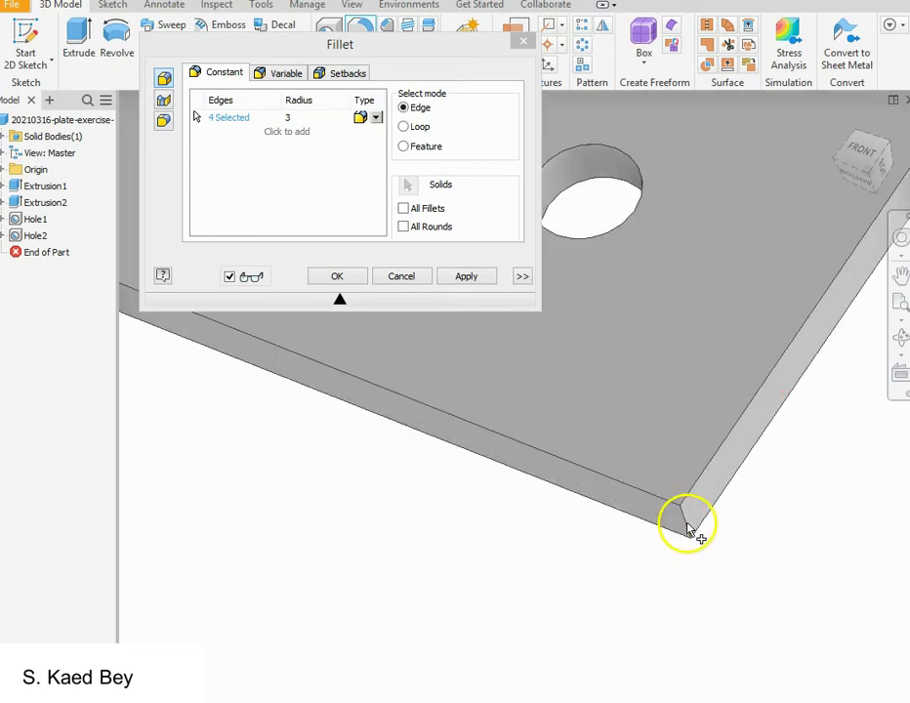
{"action": "left_click", "coordinate": [688, 528]}
{"action": "scroll", "coordinate": [651, 498], "scroll_direction": "up", "scroll_amount": 3}
{"action": "scroll", "coordinate": [673, 516], "scroll_direction": "down", "scroll_amount": 3}
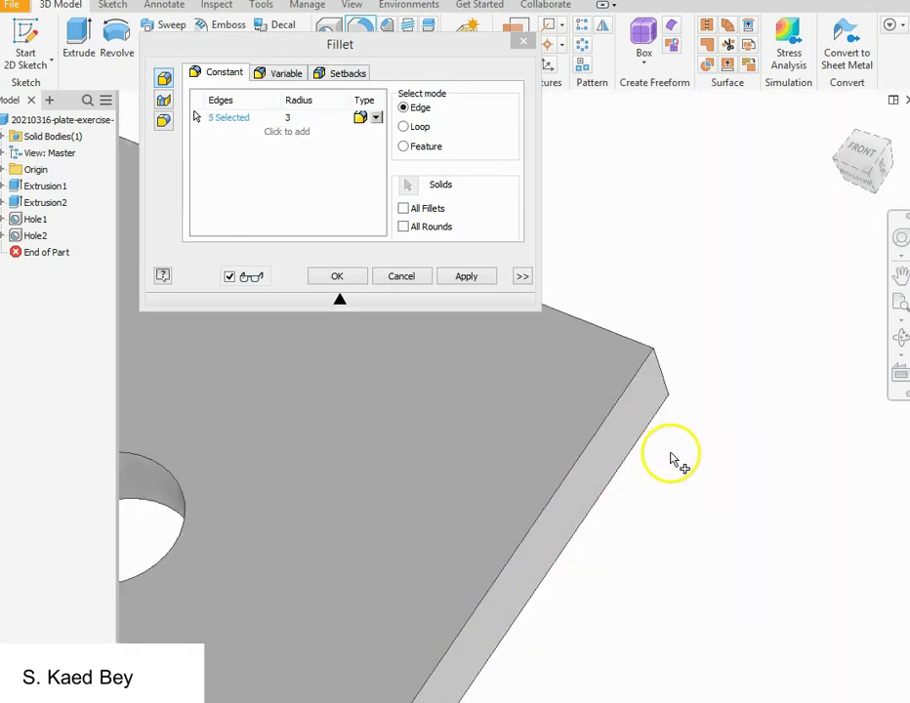
{"action": "scroll", "coordinate": [713, 450], "scroll_direction": "up", "scroll_amount": 5}
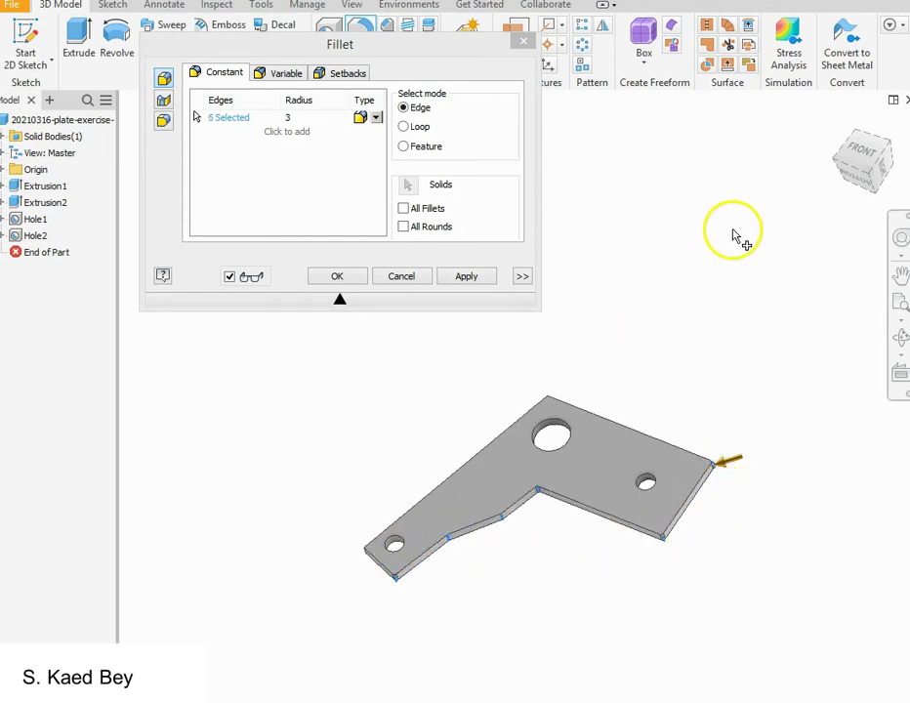
Add the leg end's outer corner edge, where it meets the long slanted side, to the fillet selection.
{"action": "left_click", "coordinate": [377, 561]}
{"action": "scroll", "coordinate": [377, 561], "scroll_direction": "down", "scroll_amount": 5}
{"action": "scroll", "coordinate": [377, 561], "scroll_direction": "down", "scroll_amount": 3}
{"action": "left_click", "coordinate": [301, 496]}
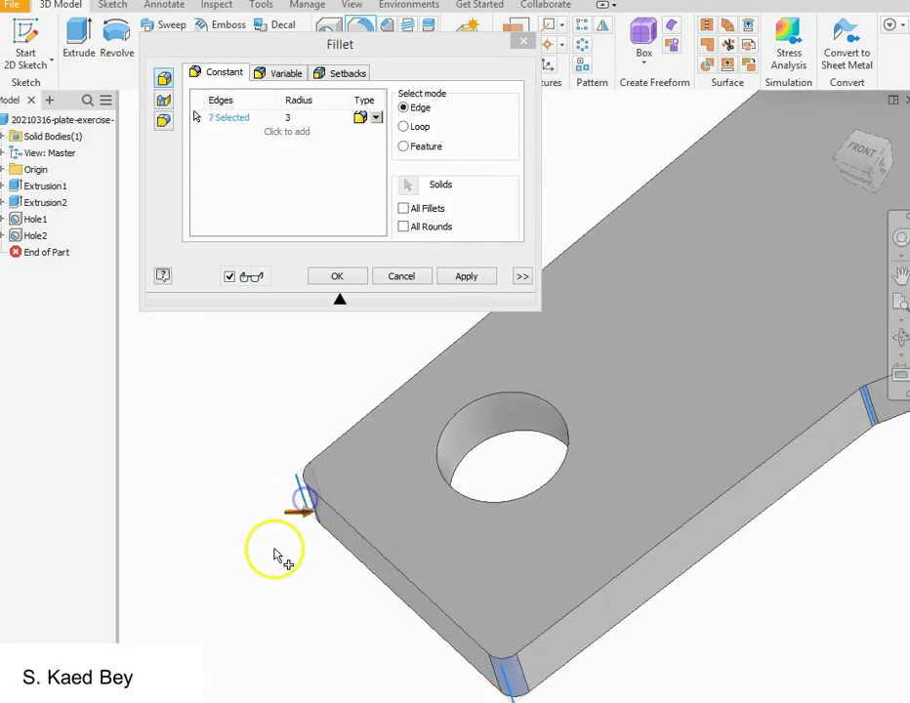
{"action": "scroll", "coordinate": [276, 561], "scroll_direction": "up", "scroll_amount": 5}
{"action": "scroll", "coordinate": [537, 435], "scroll_direction": "up", "scroll_amount": 4}
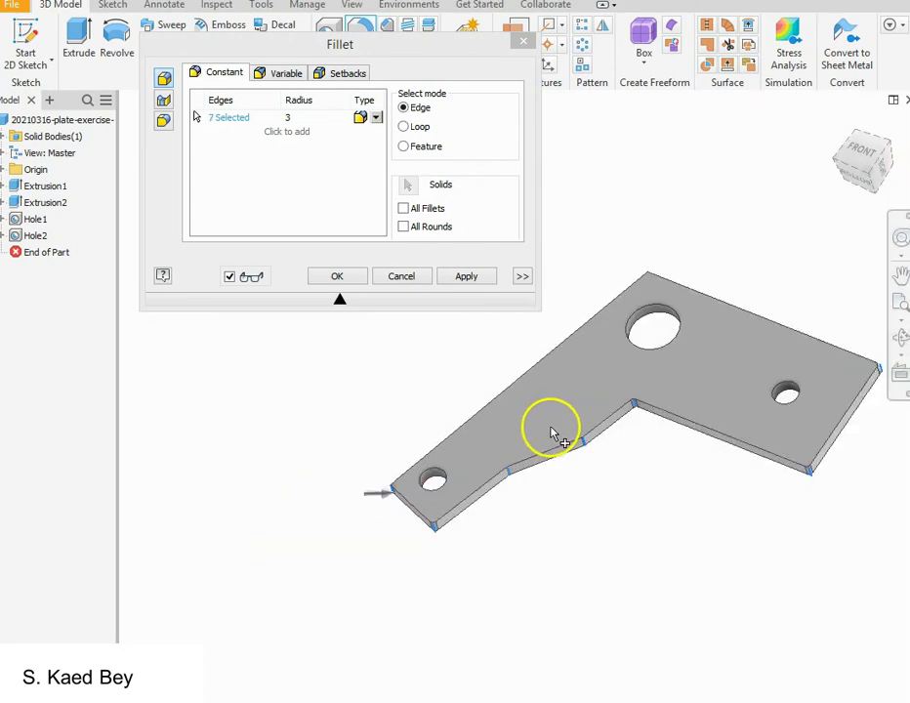
Add the plate's outer corner edge, where its long straight side meets the slanted side, to the fillet selection.
{"action": "left_click", "coordinate": [899, 338]}
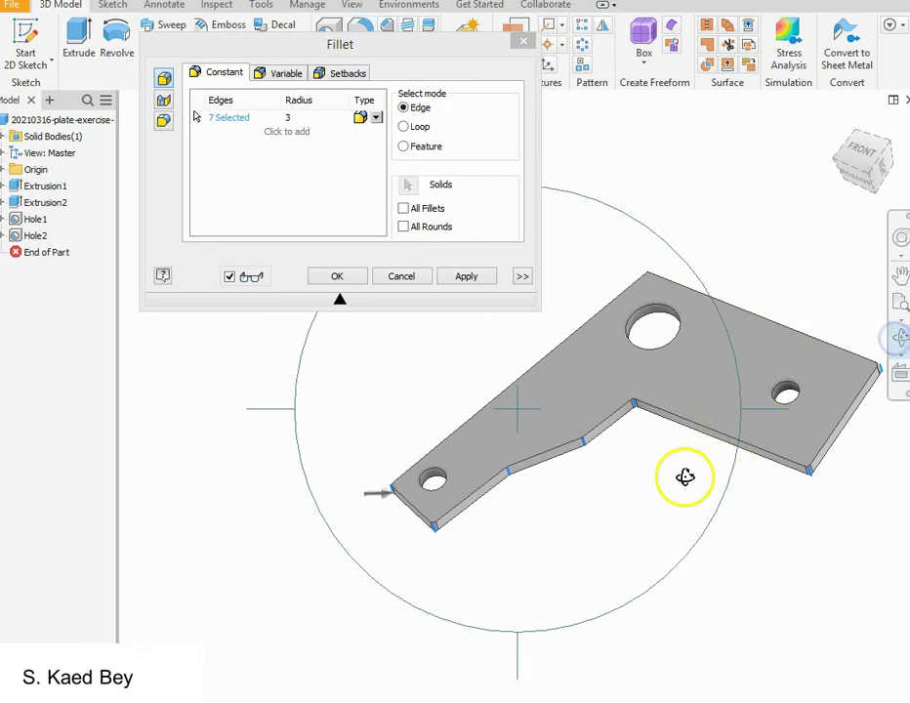
{"action": "left_click_drag", "start_coordinate": [684, 475], "coordinate": [549, 587]}
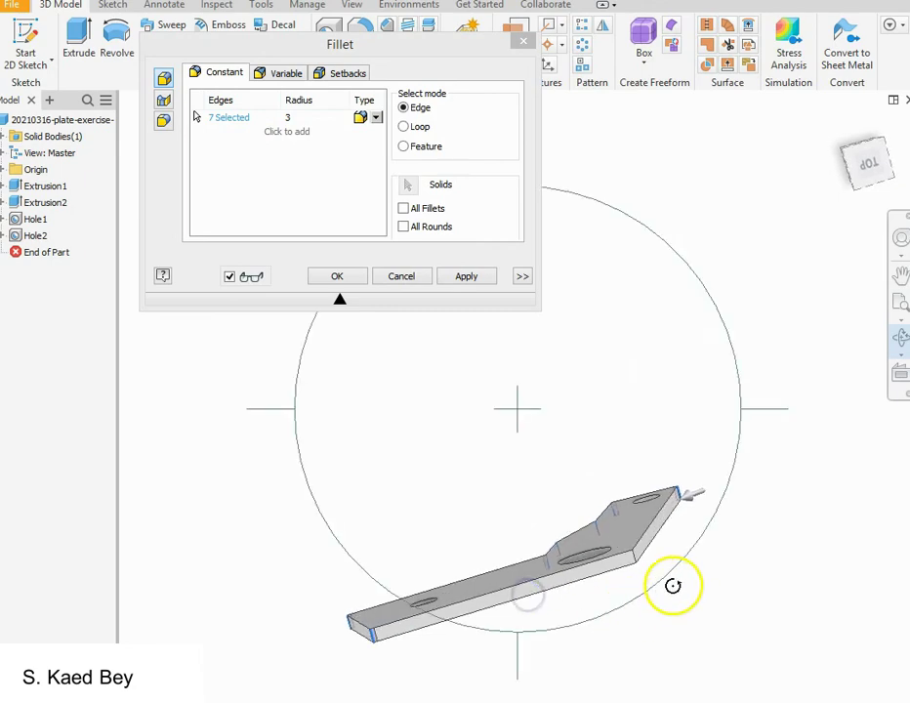
{"action": "right_click", "coordinate": [674, 586]}
{"action": "left_click", "coordinate": [701, 586]}
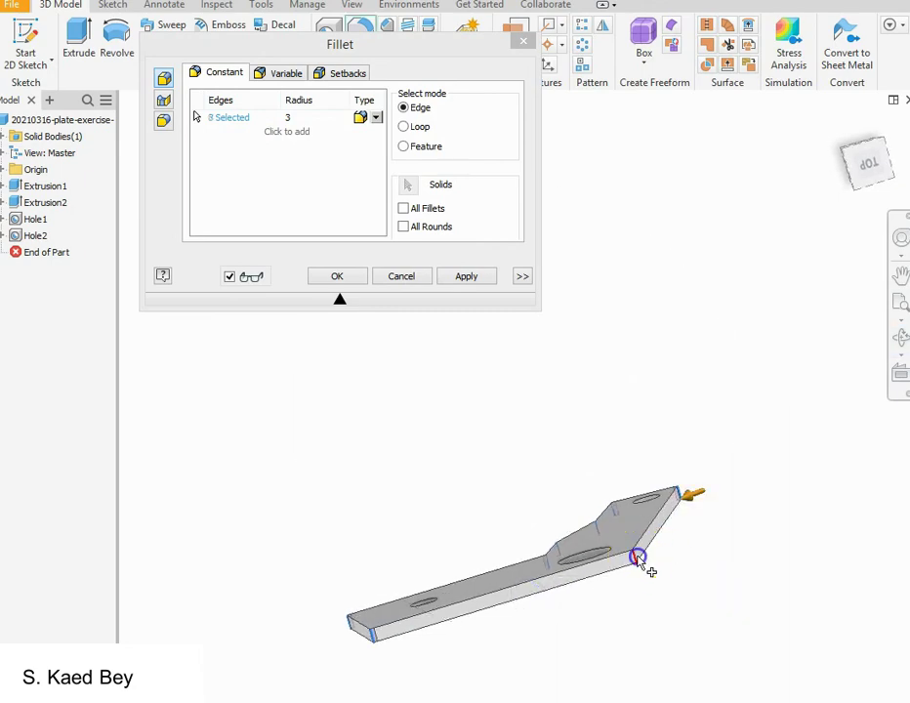
{"action": "left_click", "coordinate": [716, 603]}
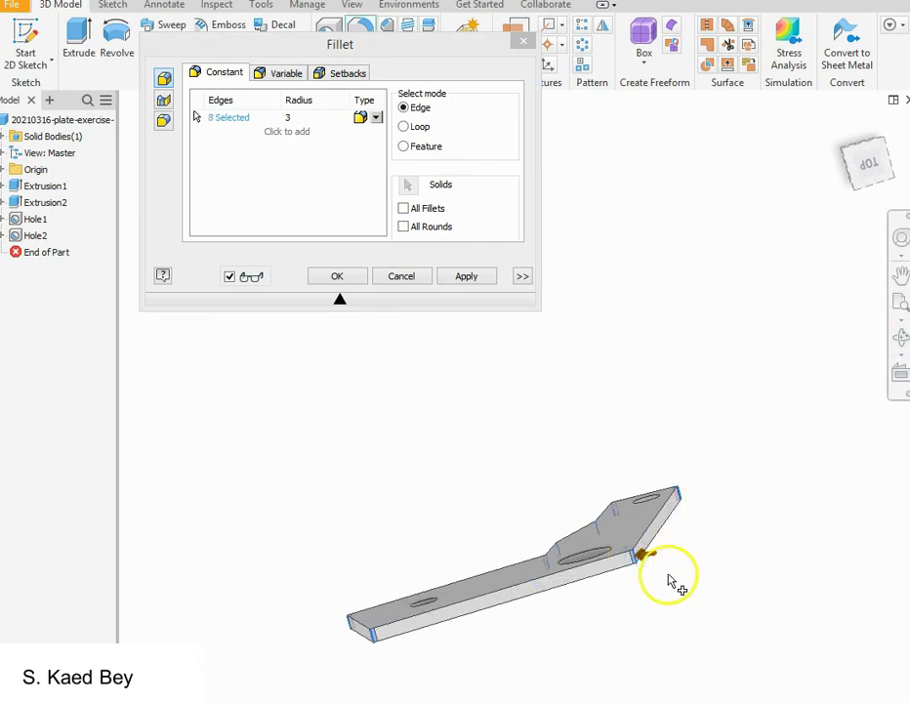
Apply the 3 mm fillet to the selected corner edges and end the Fillet command.
{"action": "left_click", "coordinate": [466, 282]}
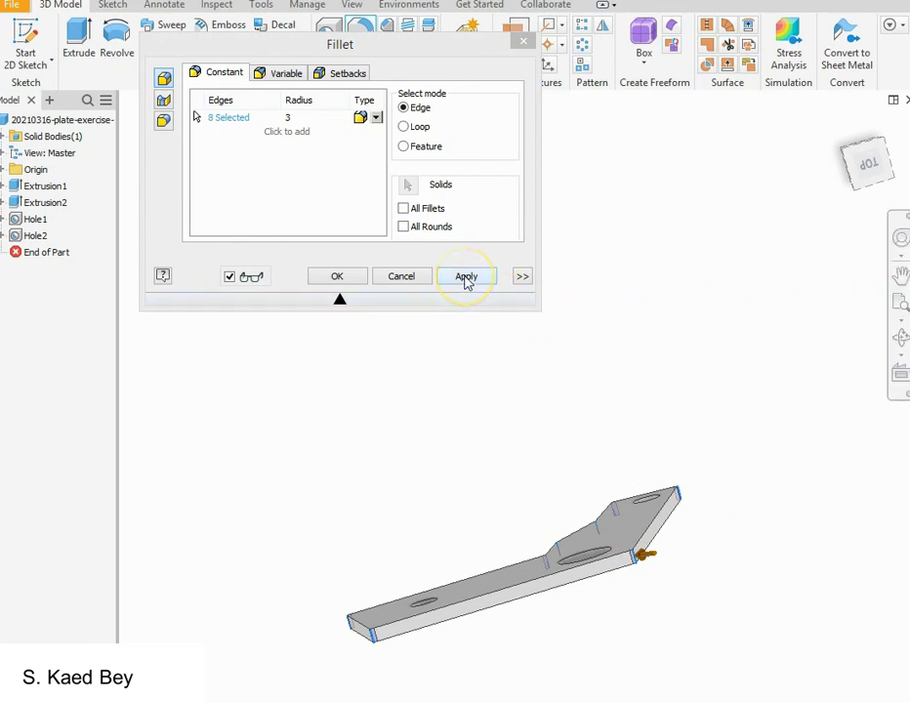
{"action": "left_click", "coordinate": [900, 332]}
{"action": "left_click_drag", "start_coordinate": [600, 499], "coordinate": [319, 429]}
{"action": "left_click_drag", "start_coordinate": [599, 406], "coordinate": [719, 339]}
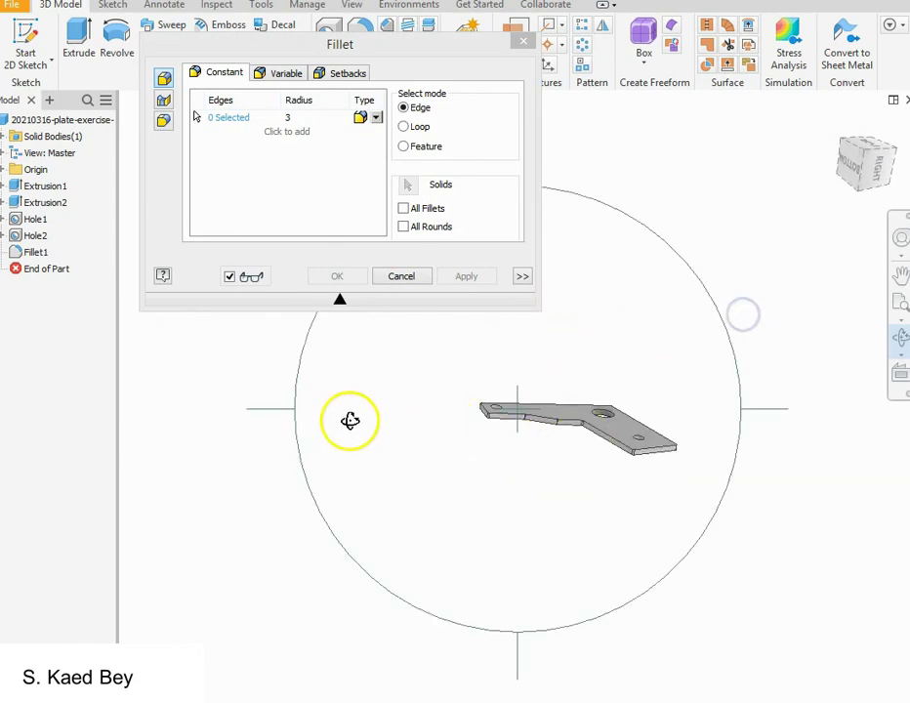
{"action": "left_click", "coordinate": [405, 282]}
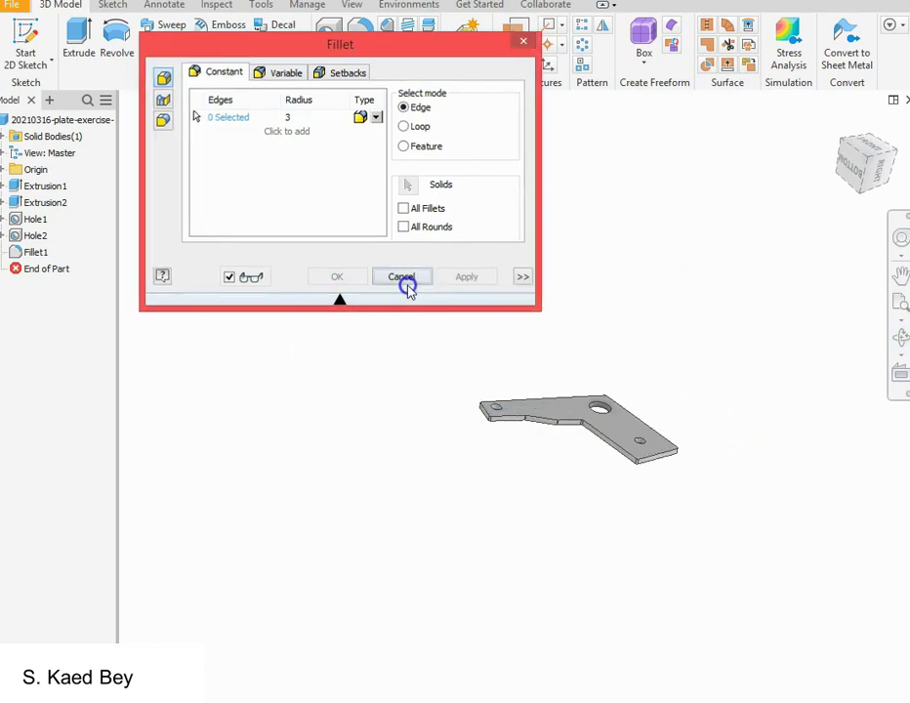
Examine the plate's rounded corners in an upright front view and from several oblique angles.
{"action": "scroll", "coordinate": [605, 416], "scroll_direction": "up", "scroll_amount": 3}
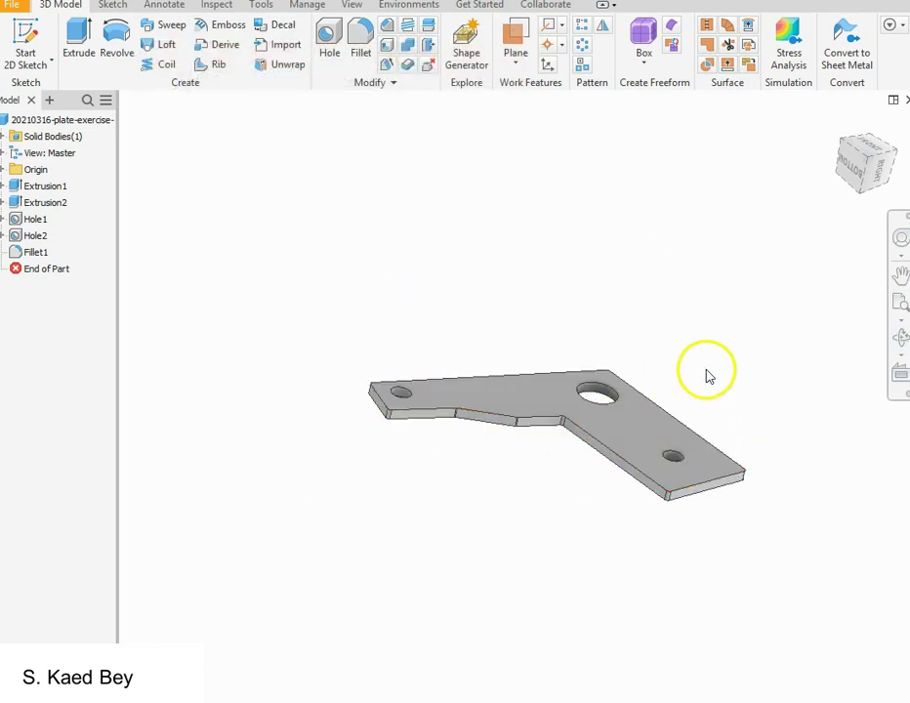
{"action": "left_click", "coordinate": [864, 152]}
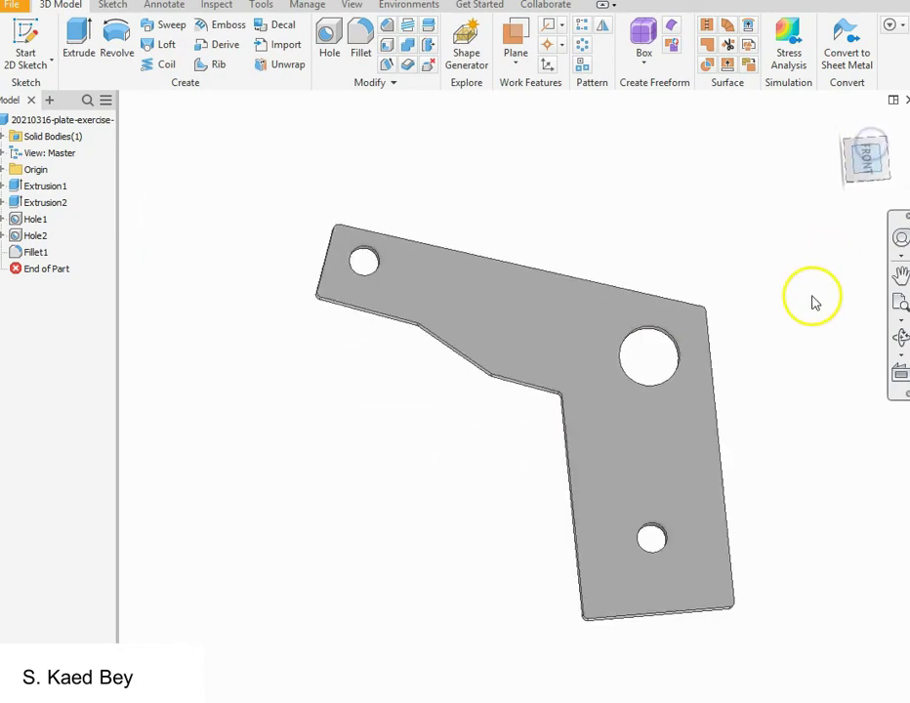
{"action": "mouse_move", "coordinate": [869, 195]}
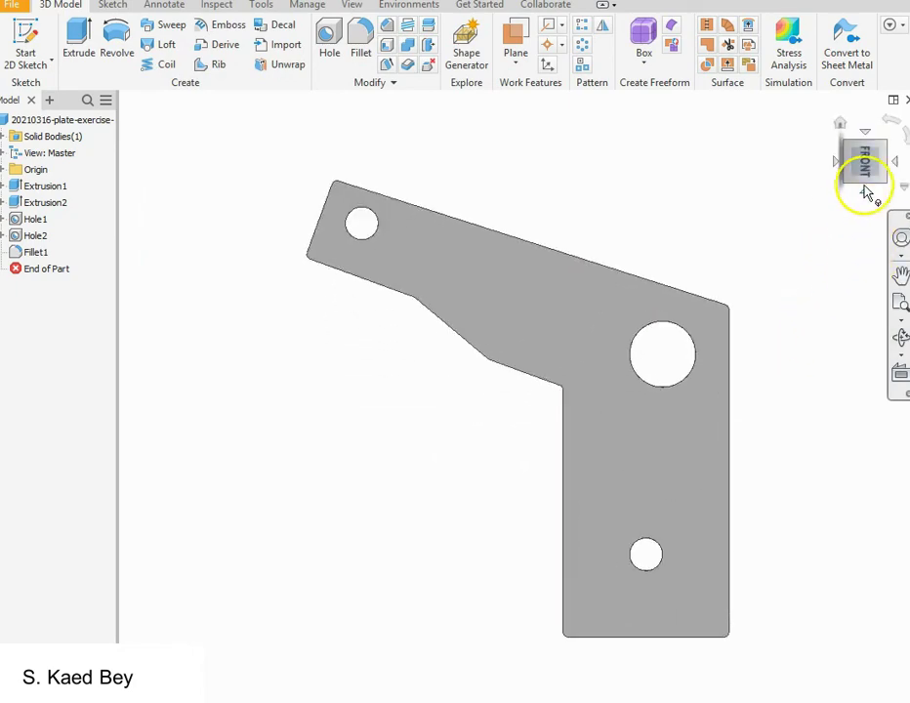
{"action": "left_click", "coordinate": [888, 120]}
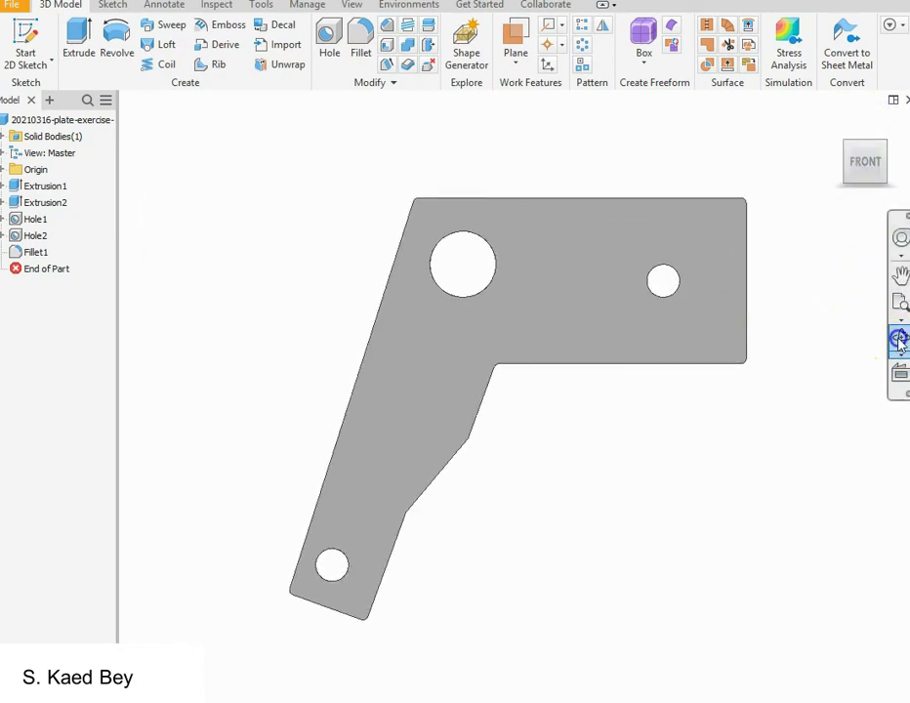
{"action": "left_click", "coordinate": [899, 340]}
{"action": "left_click_drag", "start_coordinate": [429, 500], "coordinate": [444, 359]}
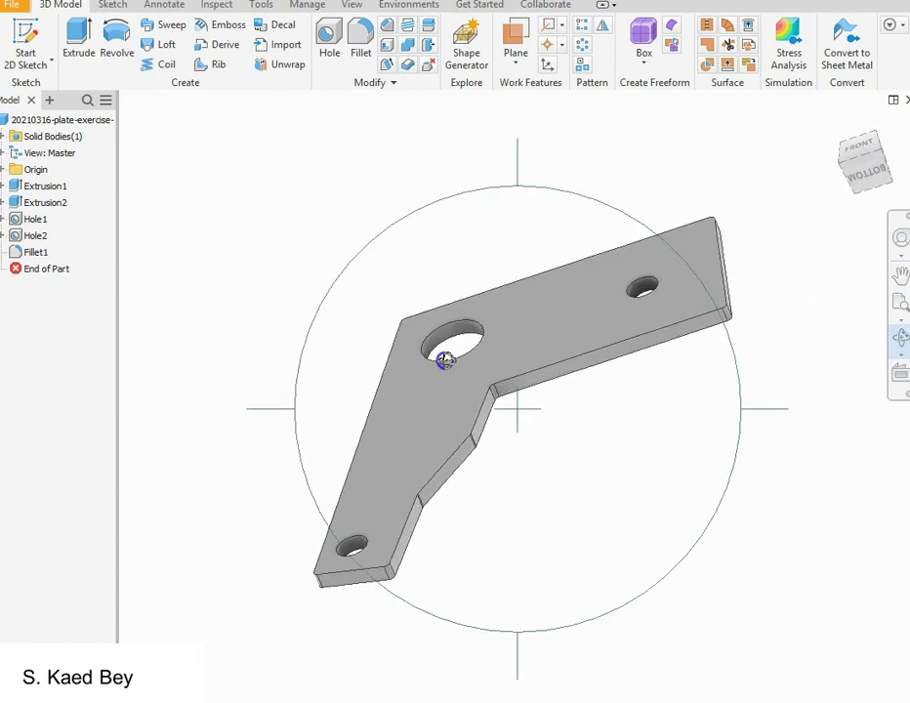
{"action": "left_click_drag", "start_coordinate": [445, 615], "coordinate": [311, 609]}
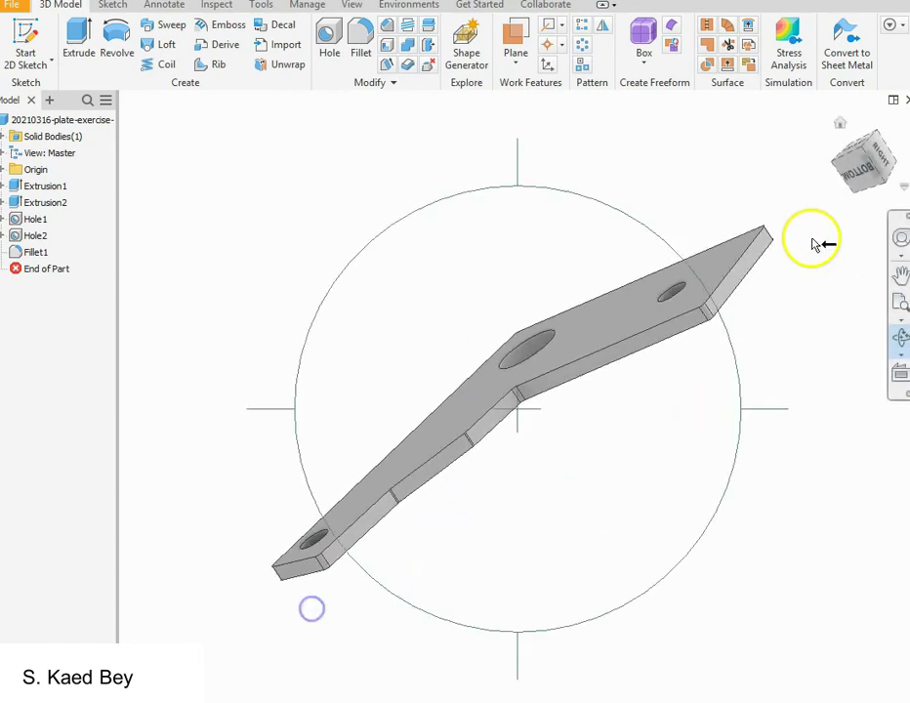
{"action": "left_click_drag", "start_coordinate": [812, 243], "coordinate": [689, 259]}
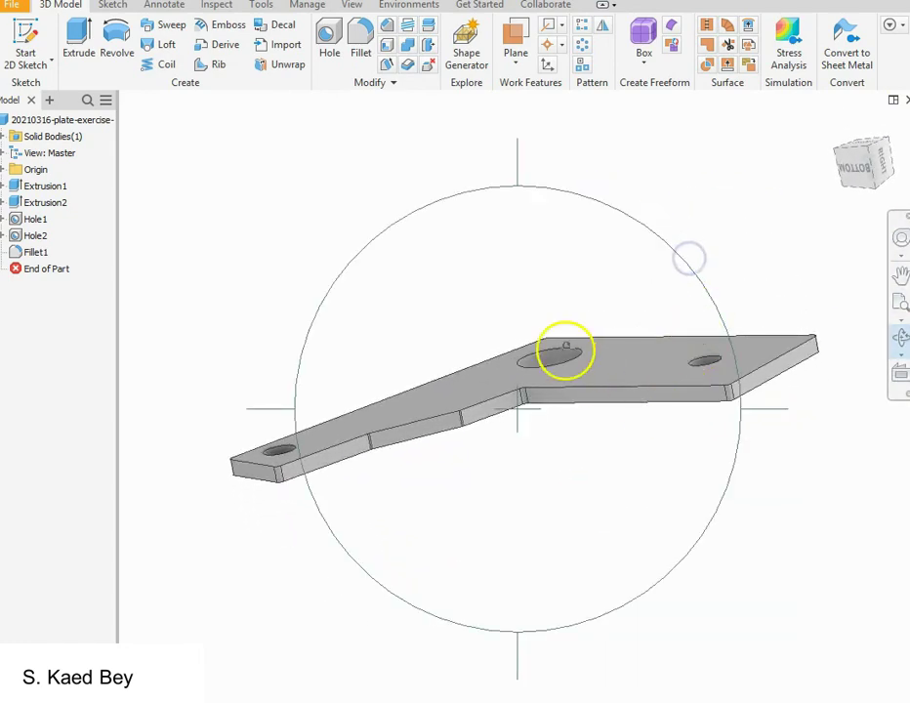
{"action": "left_click_drag", "start_coordinate": [565, 351], "coordinate": [543, 396]}
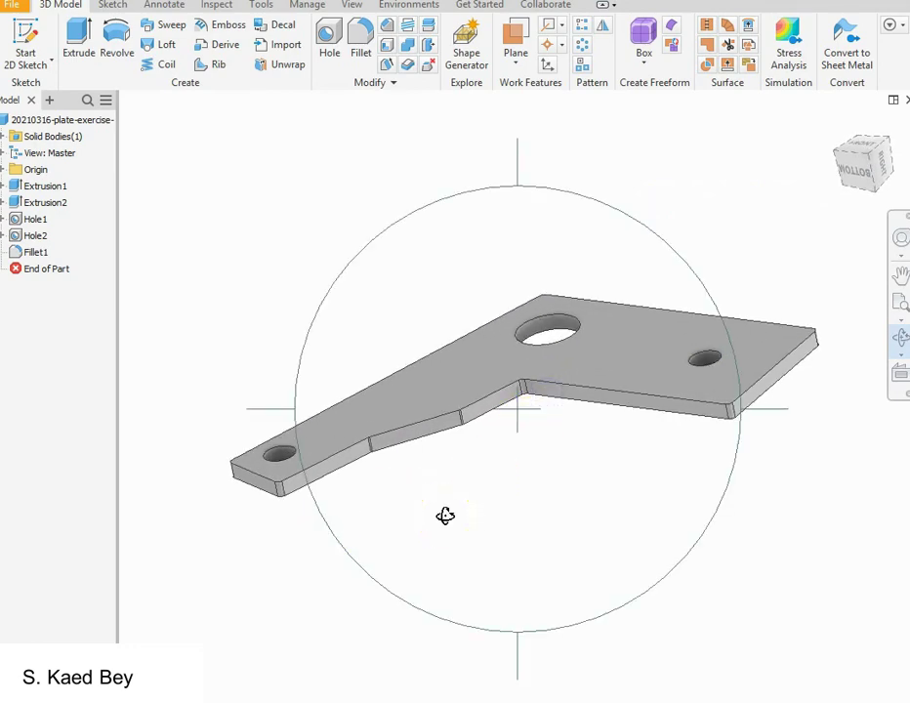
{"action": "key", "text": "F5"}
{"action": "key", "text": "F5"}
{"action": "key", "text": "F5"}
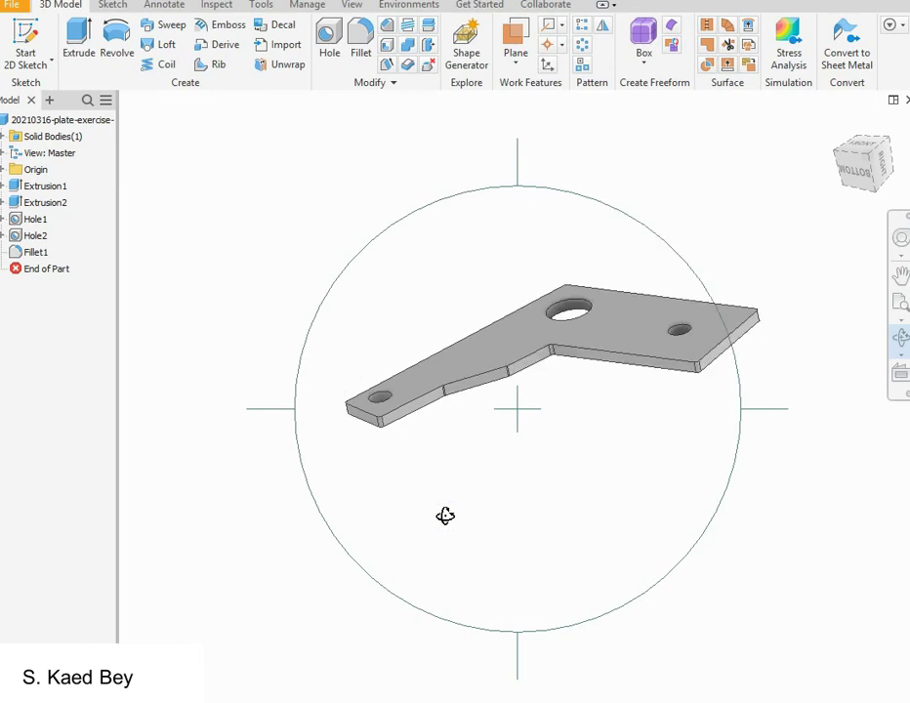
{"action": "left_click", "coordinate": [524, 459]}
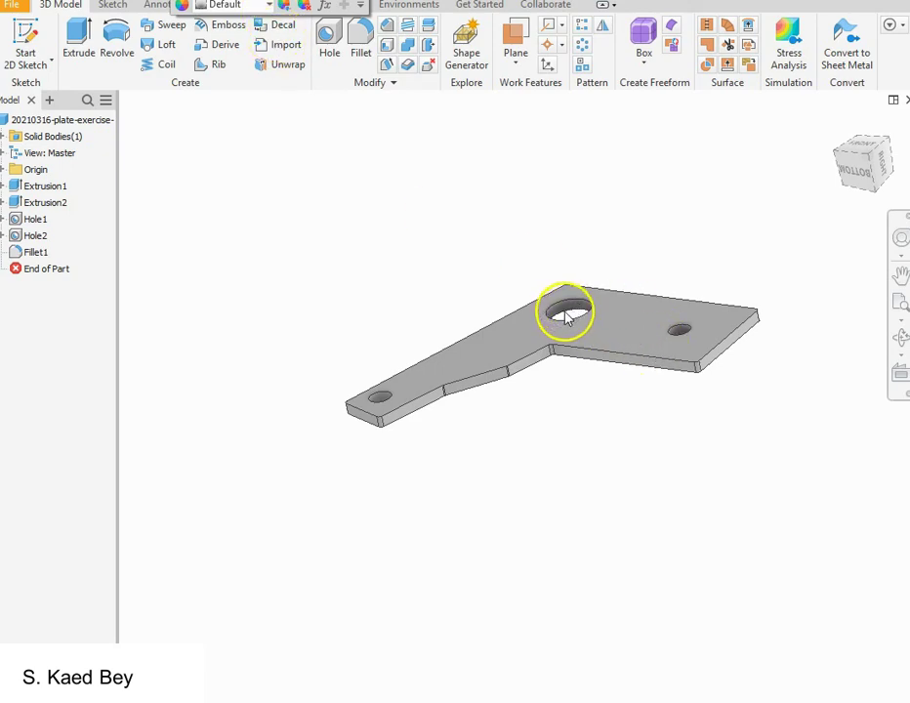
Select the inner cylindrical faces of the large hole and both small holes together.
{"action": "scroll", "coordinate": [568, 314], "scroll_direction": "up", "scroll_amount": 3}
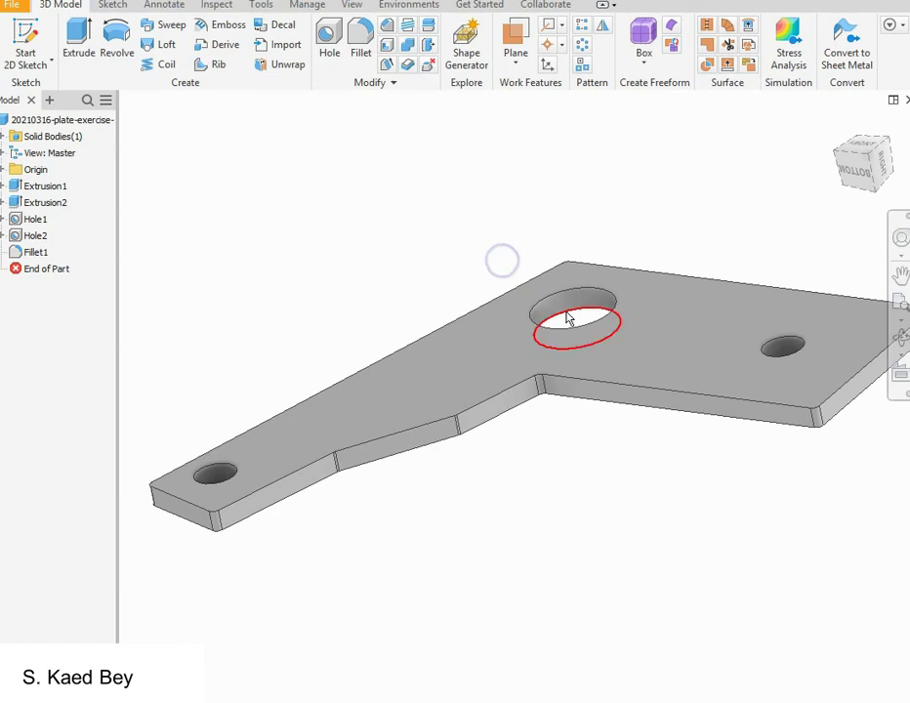
{"action": "scroll", "coordinate": [575, 321], "scroll_direction": "down", "scroll_amount": 2}
{"action": "scroll", "coordinate": [576, 301], "scroll_direction": "up", "scroll_amount": 3}
{"action": "scroll", "coordinate": [580, 315], "scroll_direction": "down", "scroll_amount": 3}
{"action": "scroll", "coordinate": [575, 302], "scroll_direction": "up", "scroll_amount": 2}
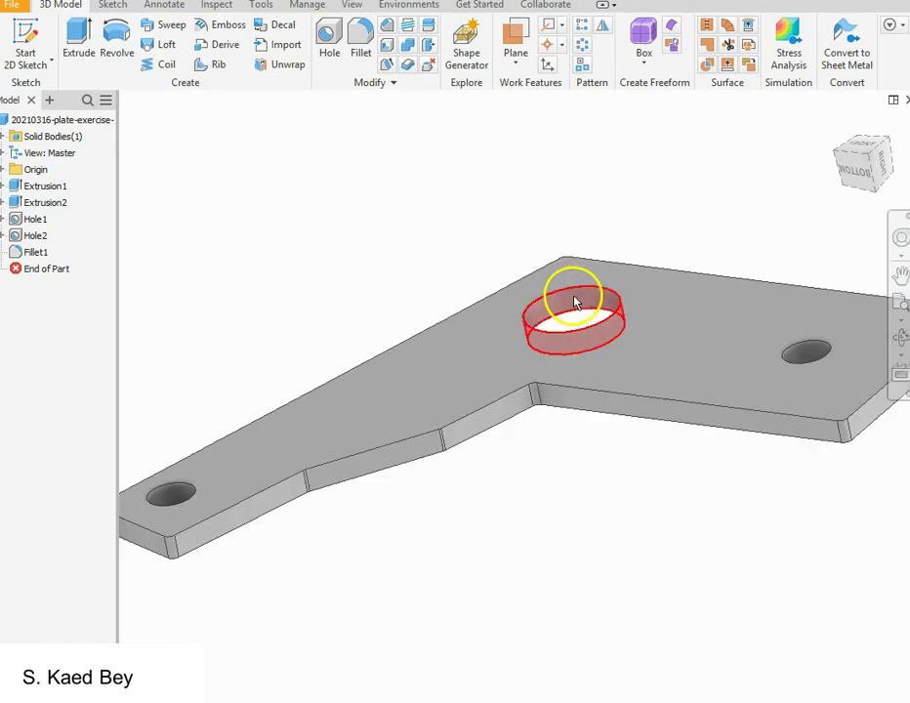
{"action": "scroll", "coordinate": [575, 303], "scroll_direction": "down", "scroll_amount": 3}
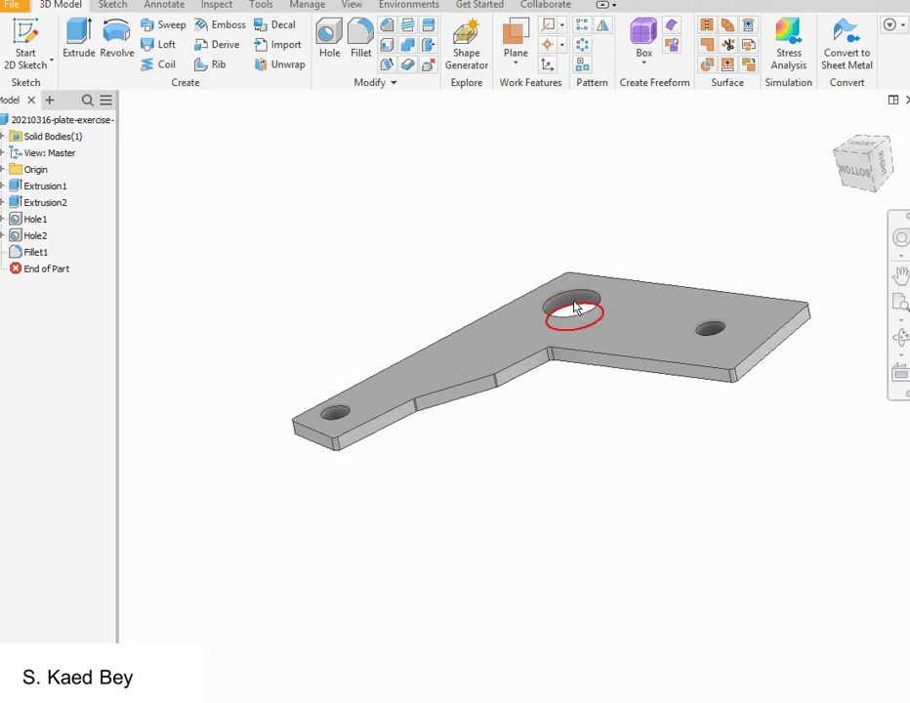
{"action": "left_click", "coordinate": [576, 308]}
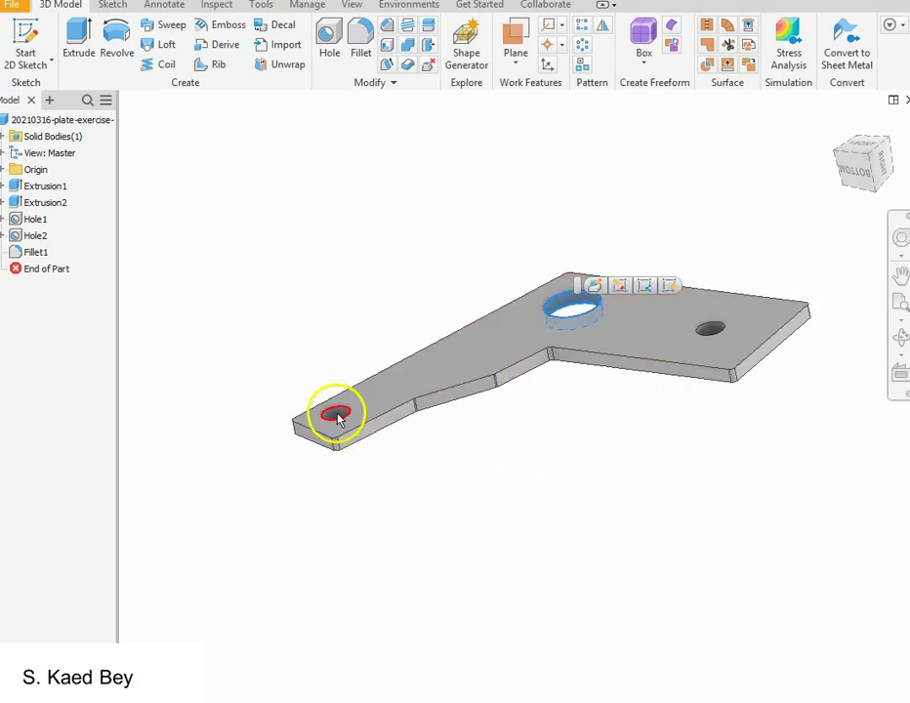
{"action": "scroll", "coordinate": [339, 418], "scroll_direction": "up", "scroll_amount": 3}
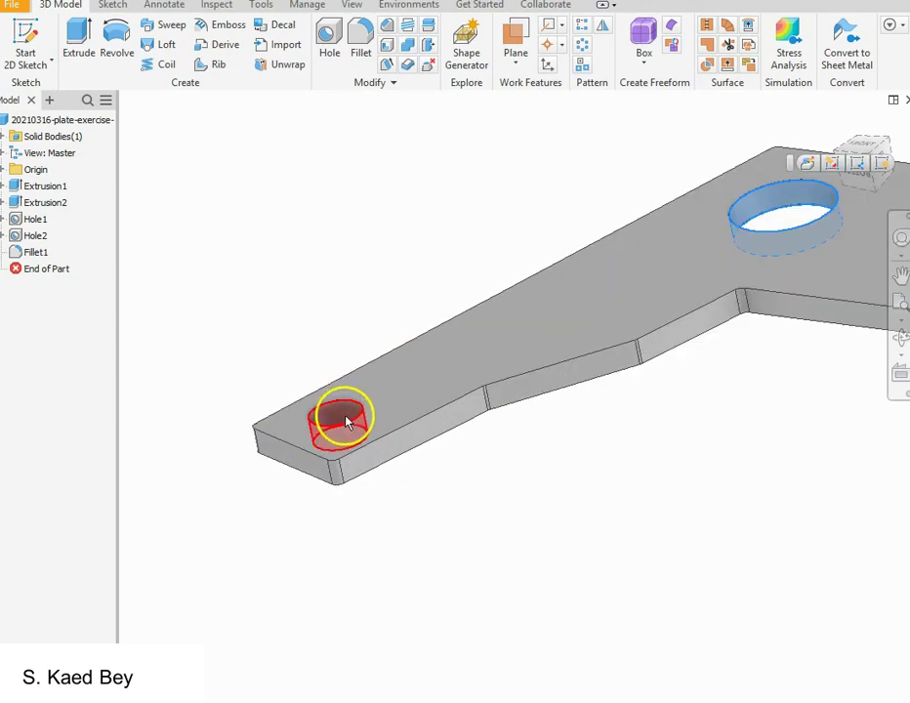
{"action": "scroll", "coordinate": [322, 484], "scroll_direction": "down", "scroll_amount": 3}
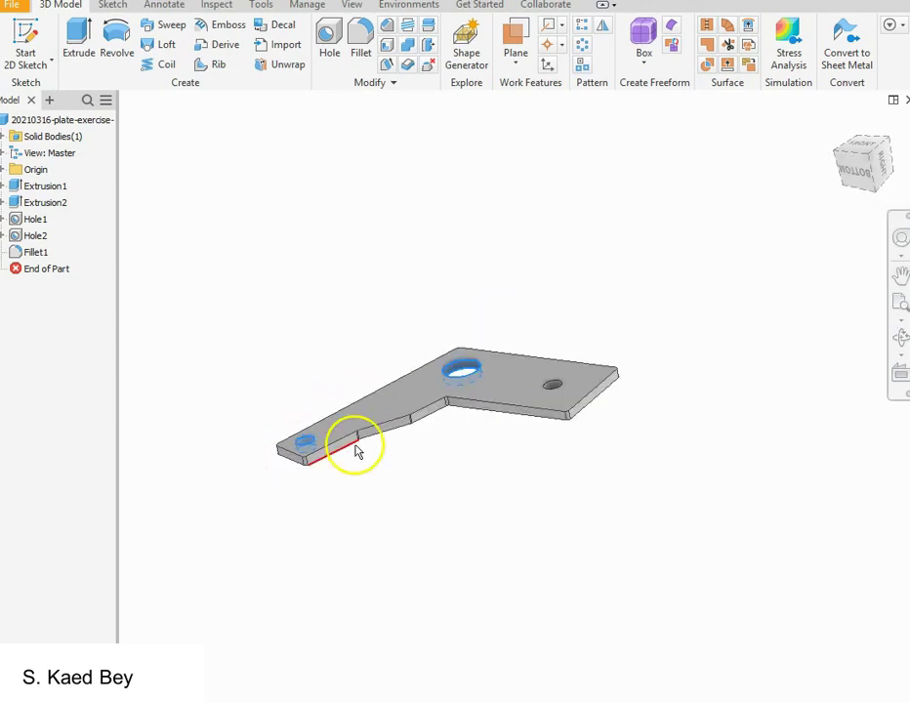
{"action": "middle_click_drag", "start_coordinate": [356, 508], "coordinate": [590, 361], "text": "shift"}
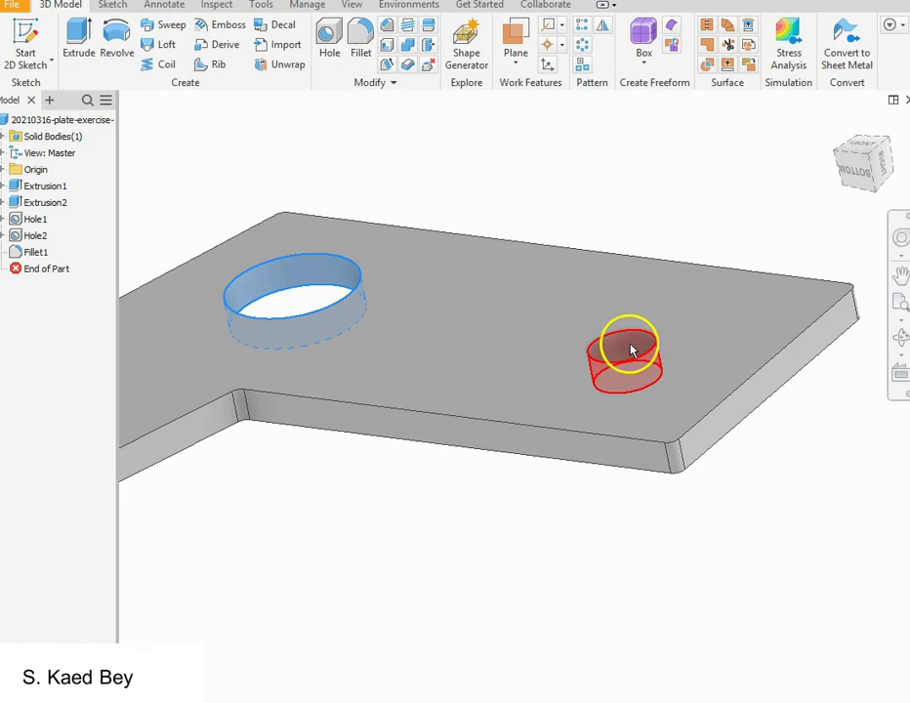
{"action": "scroll", "coordinate": [655, 347], "scroll_direction": "down", "scroll_amount": 3}
{"action": "scroll", "coordinate": [674, 346], "scroll_direction": "down", "scroll_amount": 2}
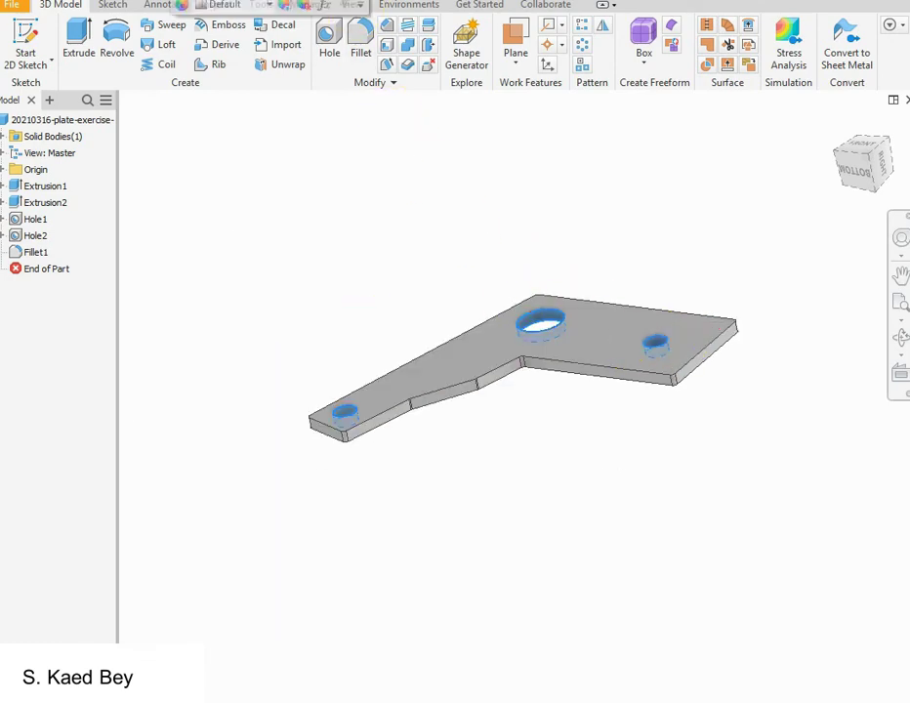
Assign a red appearance from the Inventor Material Library to the selected hole faces.
{"action": "left_click", "coordinate": [271, 7]}
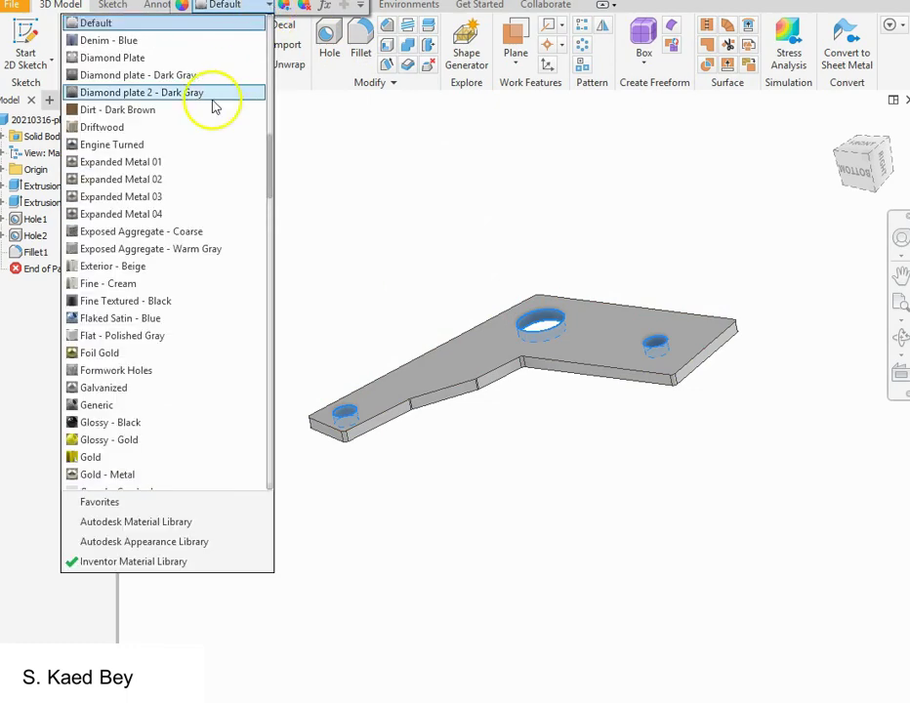
{"action": "scroll", "coordinate": [140, 355], "scroll_direction": "down", "scroll_amount": 2}
{"action": "scroll", "coordinate": [140, 355], "scroll_direction": "down", "scroll_amount": 7}
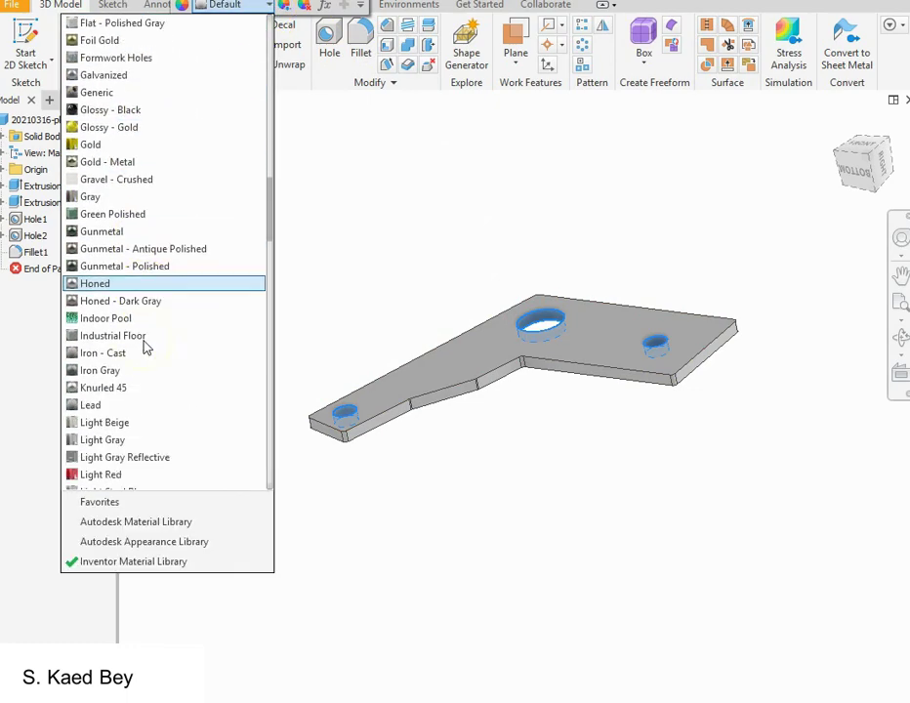
{"action": "left_click", "coordinate": [133, 370]}
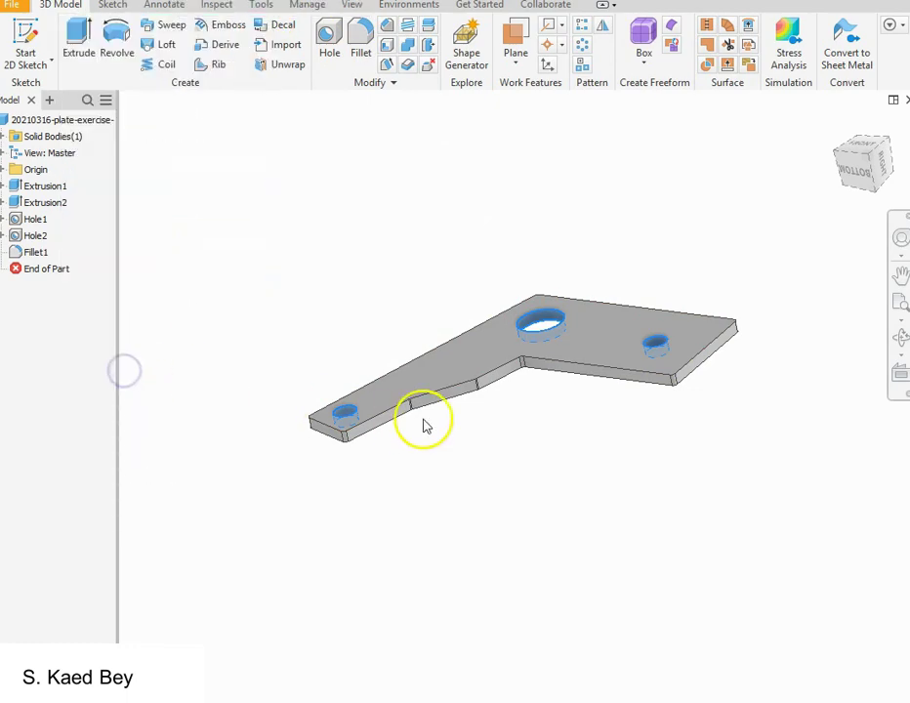
{"action": "left_click", "coordinate": [492, 467]}
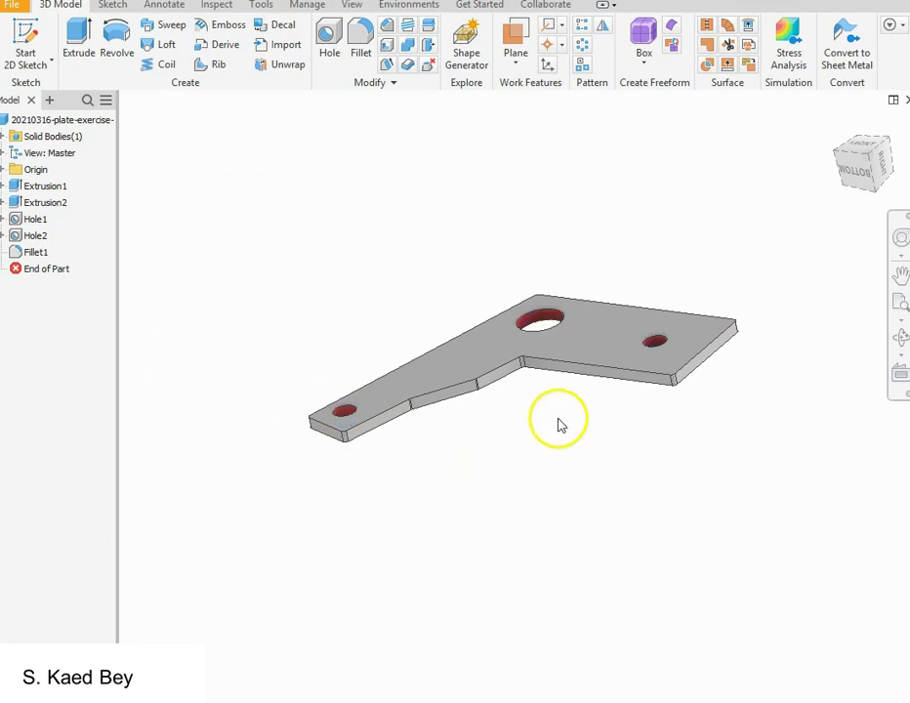
Fillet the outer perimeter edges of both flat faces with a 1 mm radius, using the Loop selection mode.
{"action": "left_click", "coordinate": [362, 51]}
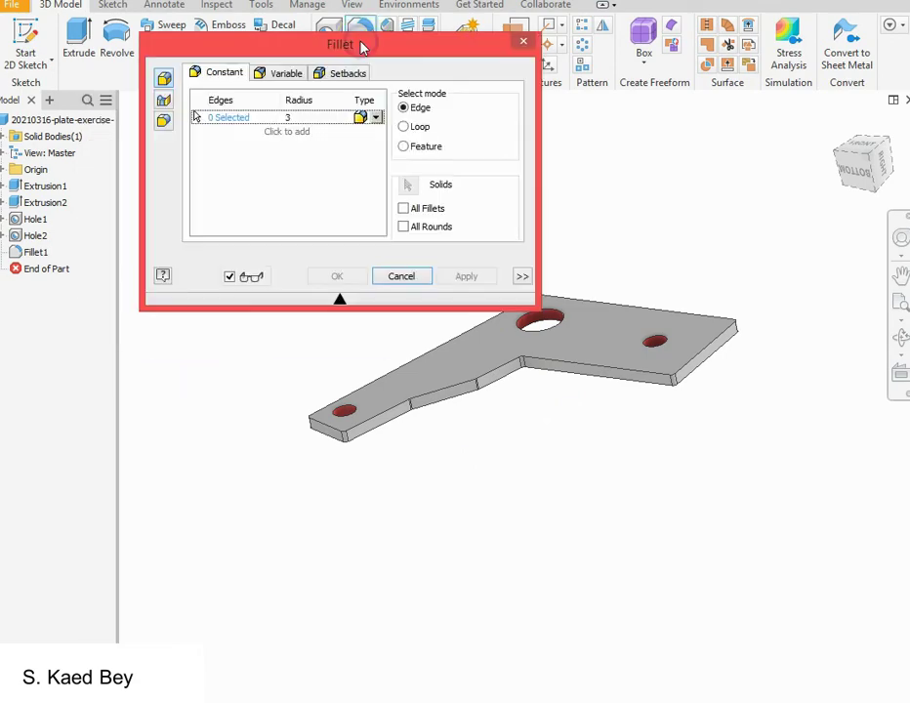
{"action": "left_click", "coordinate": [293, 118]}
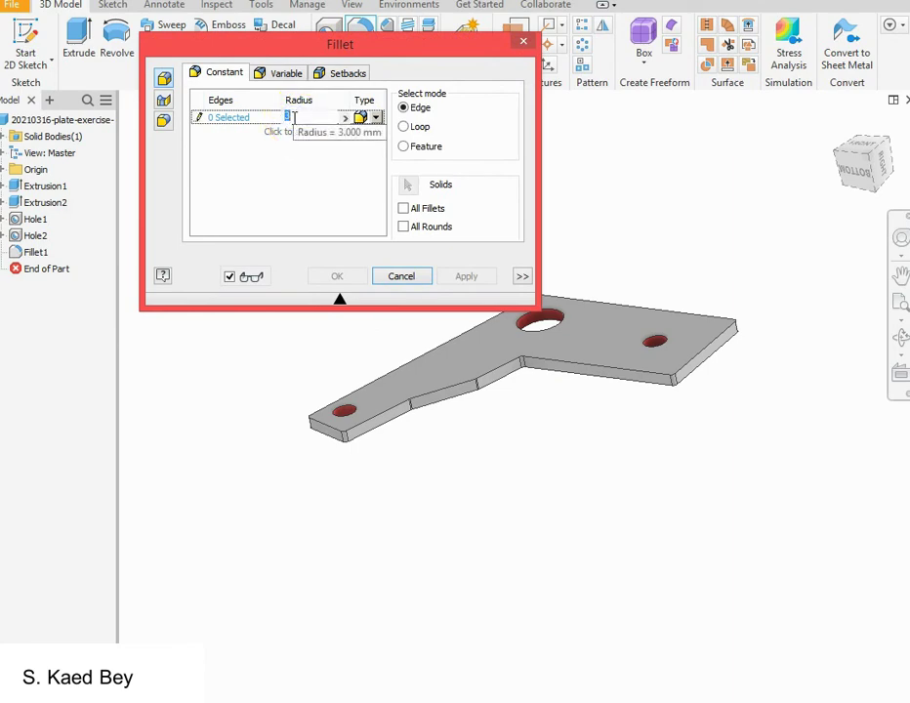
{"action": "type", "text": "1"}
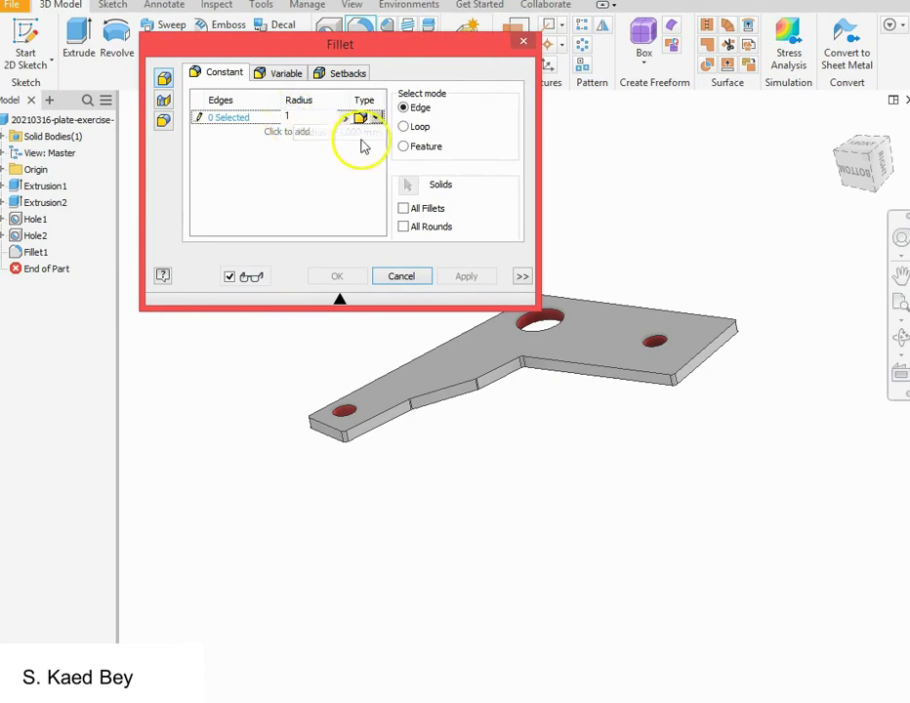
{"action": "left_click", "coordinate": [403, 126]}
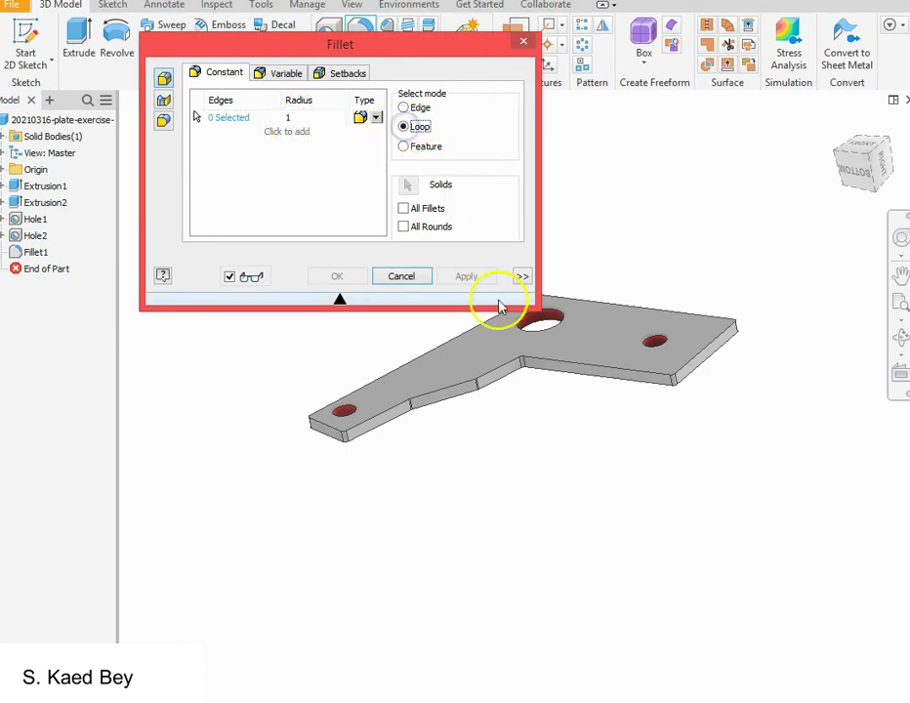
{"action": "left_click", "coordinate": [547, 363]}
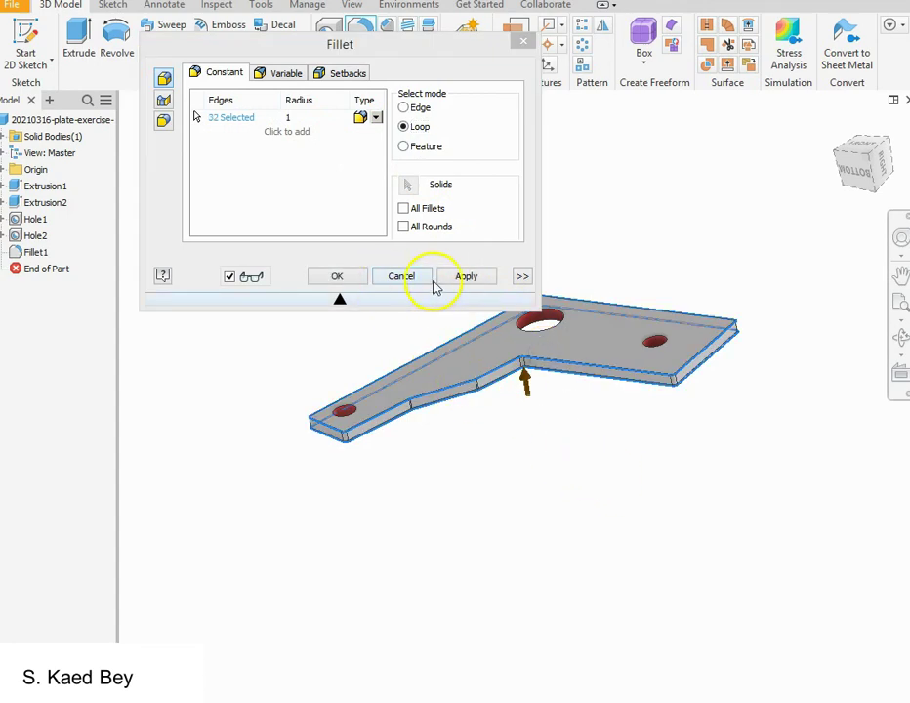
{"action": "left_click", "coordinate": [466, 276]}
{"action": "left_click", "coordinate": [400, 277]}
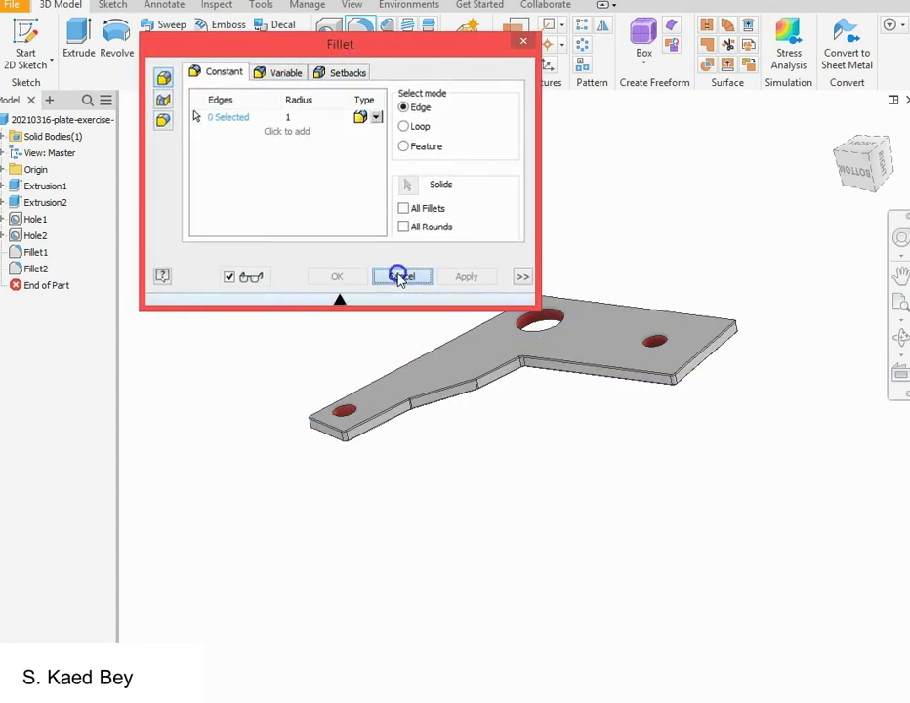
{"action": "scroll", "coordinate": [591, 487], "scroll_direction": "up", "scroll_amount": 3}
{"action": "scroll", "coordinate": [591, 487], "scroll_direction": "down", "scroll_amount": 3}
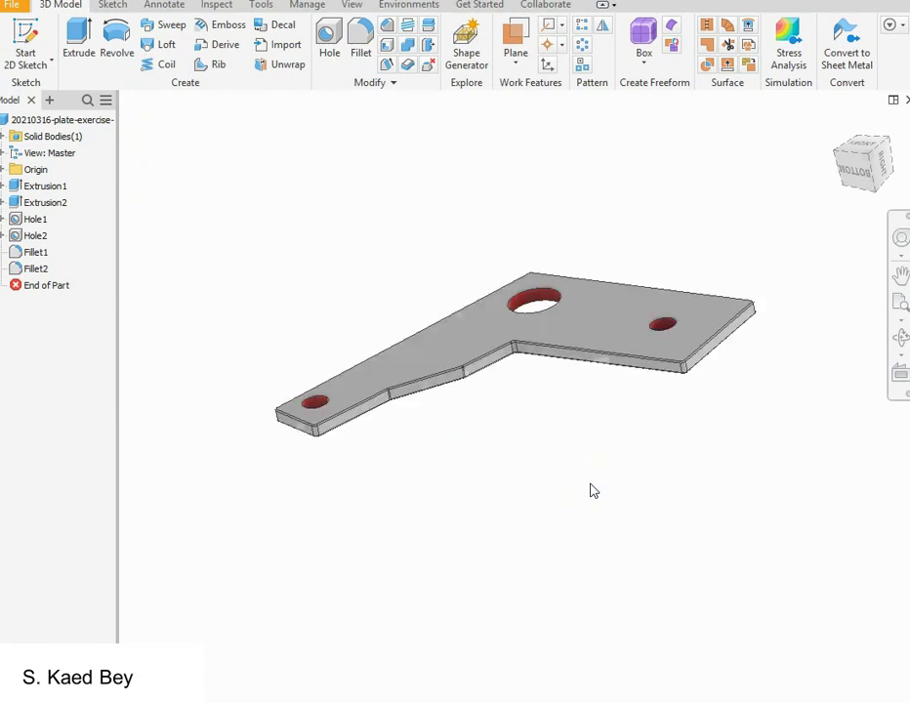